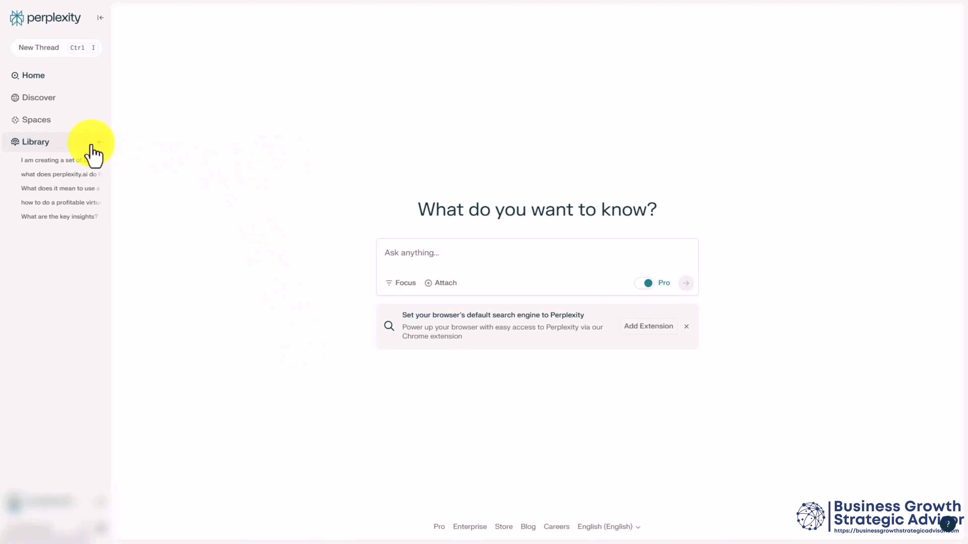
Create a page titled "Creating Cartoon Style Whiteboard Videos" for the Experts audience and generate its content
click(98, 143)
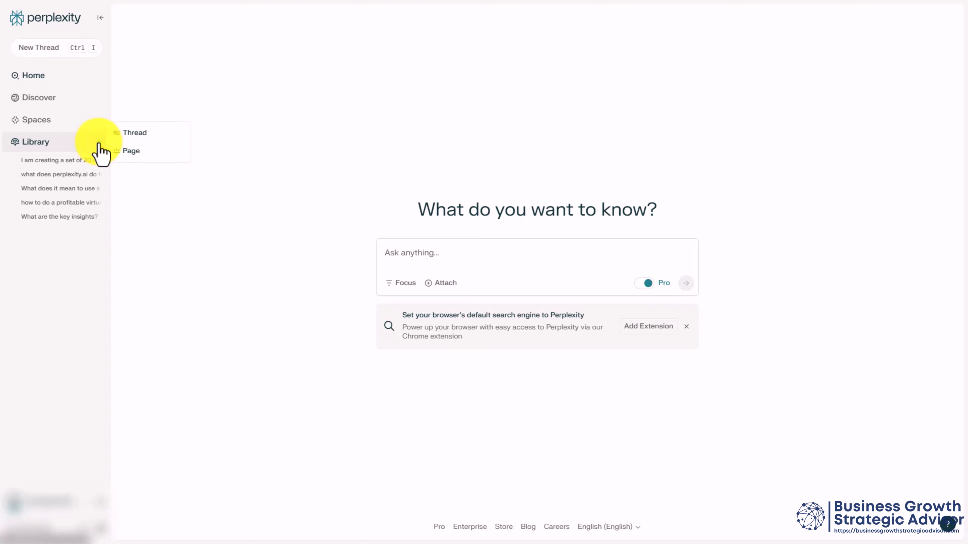
click(131, 151)
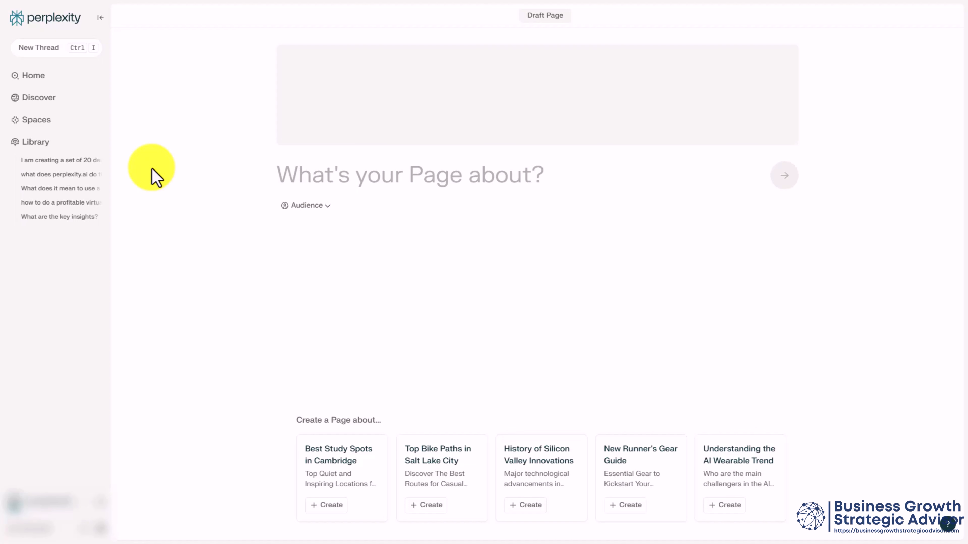
text(Creating Cartoon Style Whiteboard Videos)
click(324, 206)
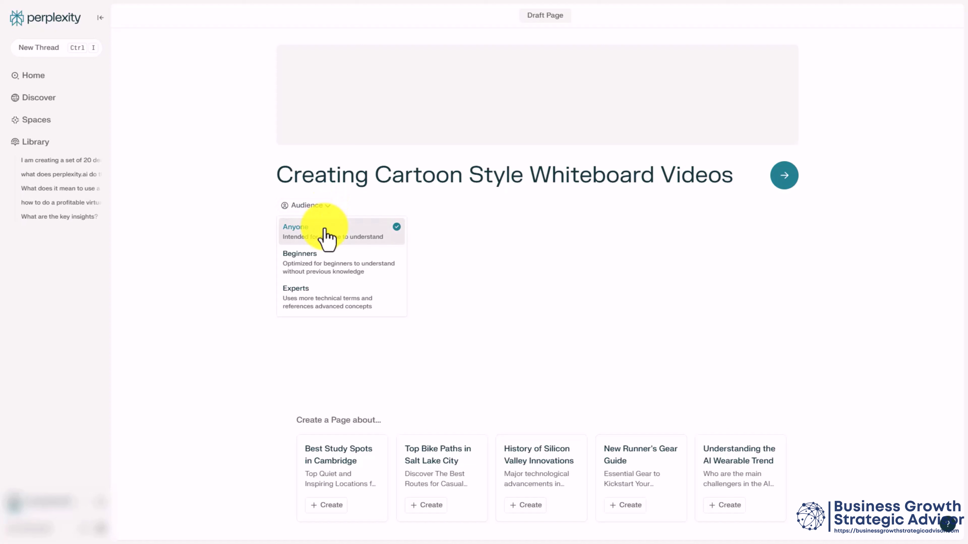
click(329, 301)
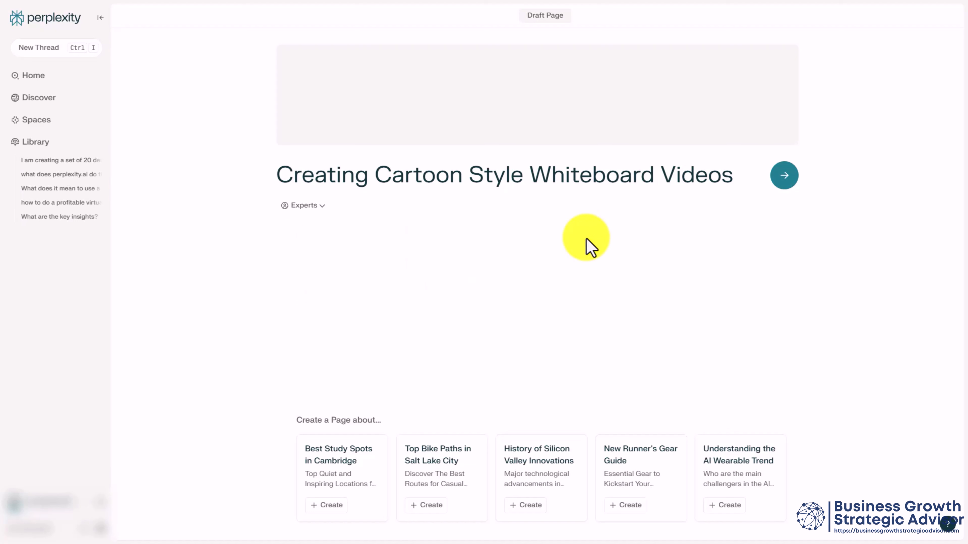
click(784, 177)
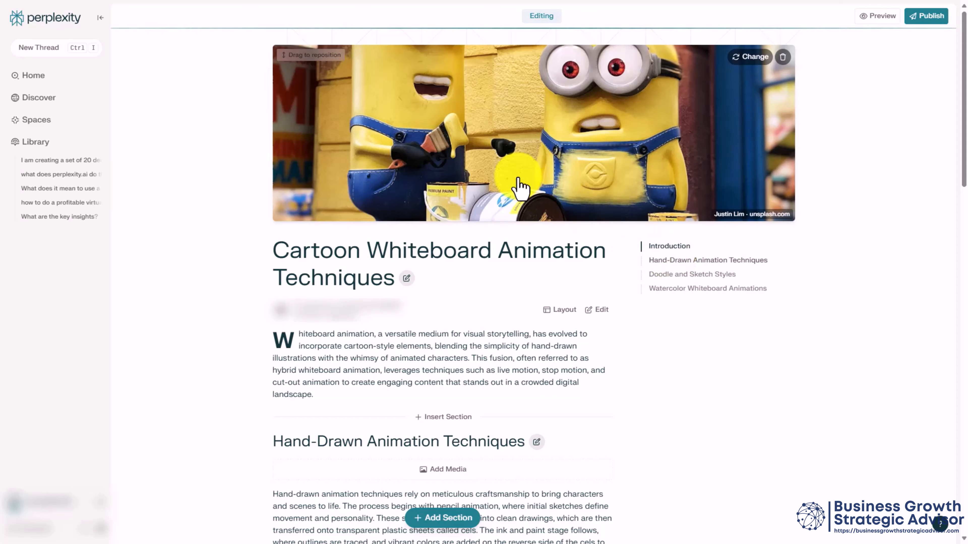
Examine the editing, formatting, reordering and deletion options of the Doodle and Sketch Styles section
scroll(520, 187, down, 10)
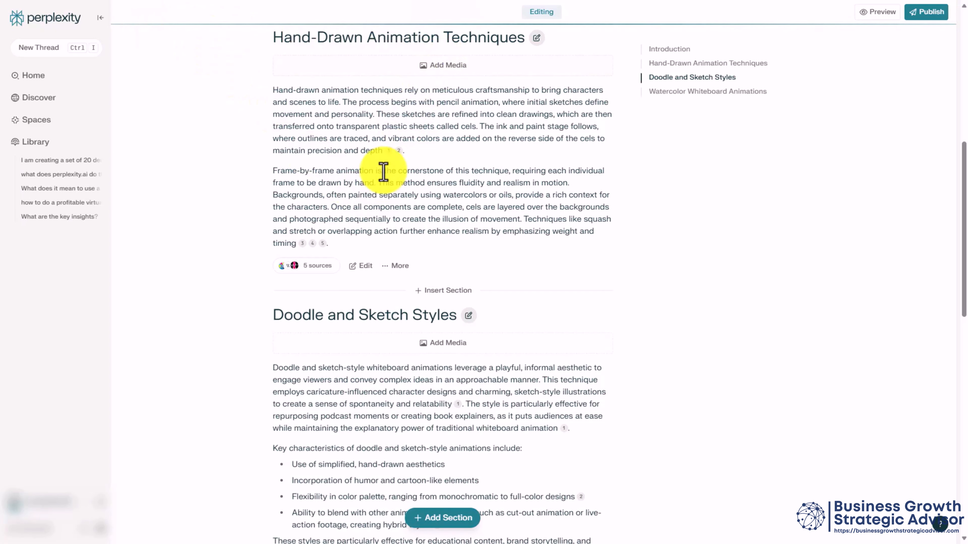
click(469, 315)
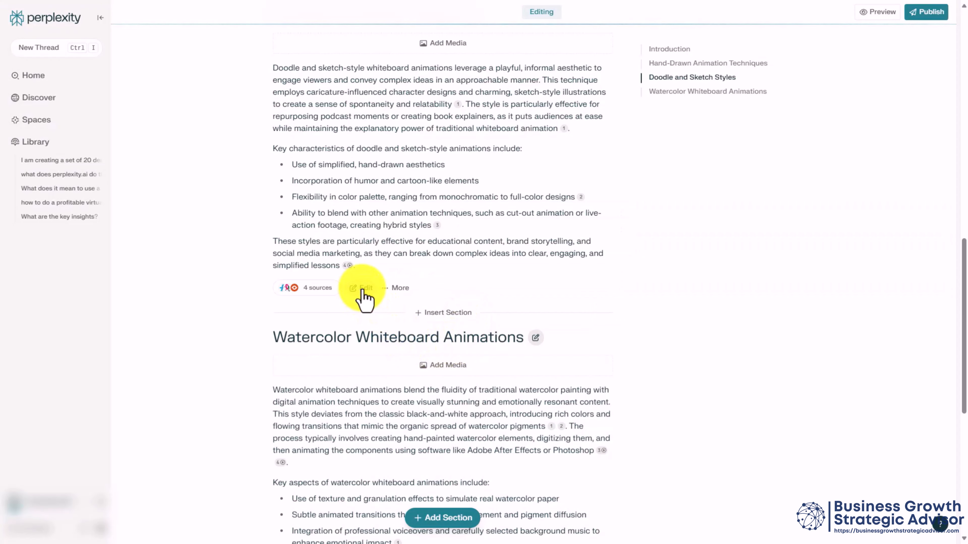
click(364, 289)
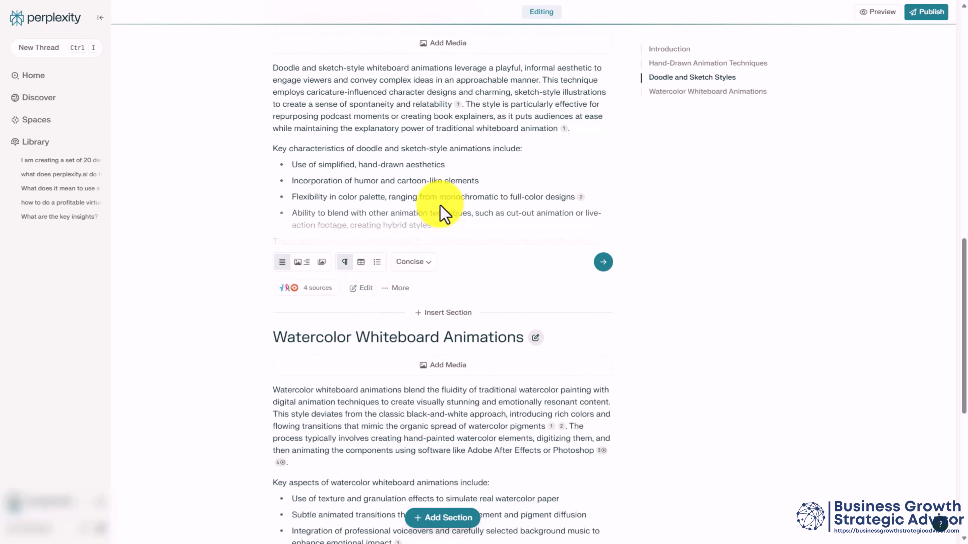
click(228, 280)
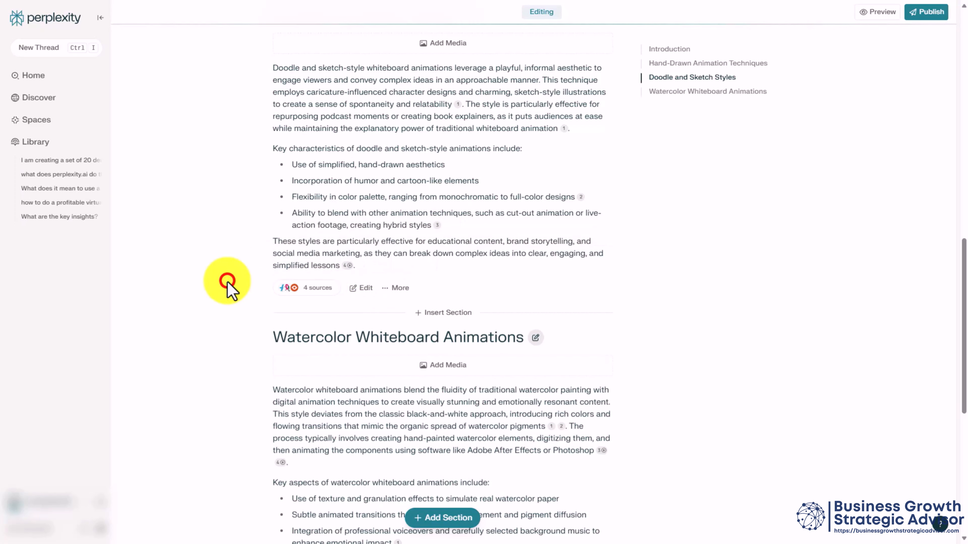
click(387, 290)
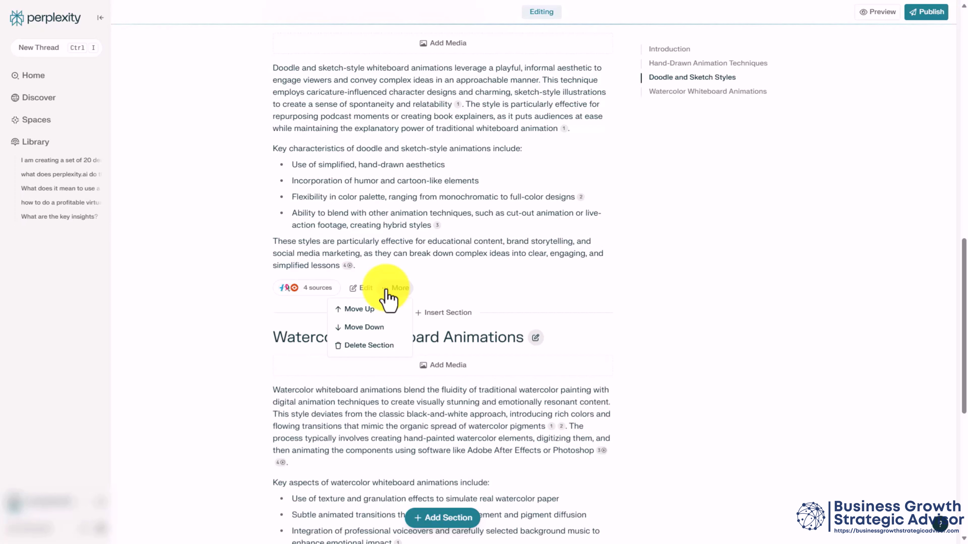
click(386, 354)
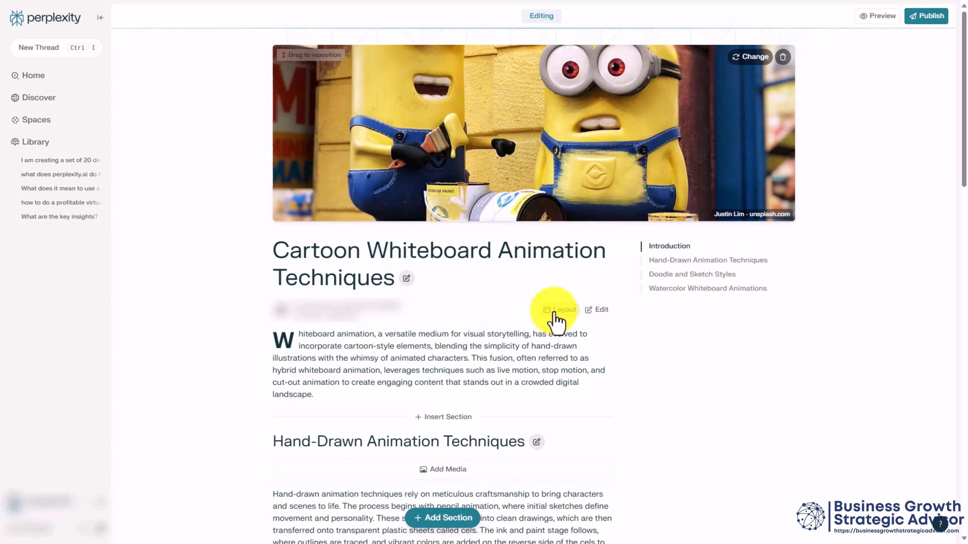
Set the page layout to No Header Image, and publish the page after previewing it
click(556, 310)
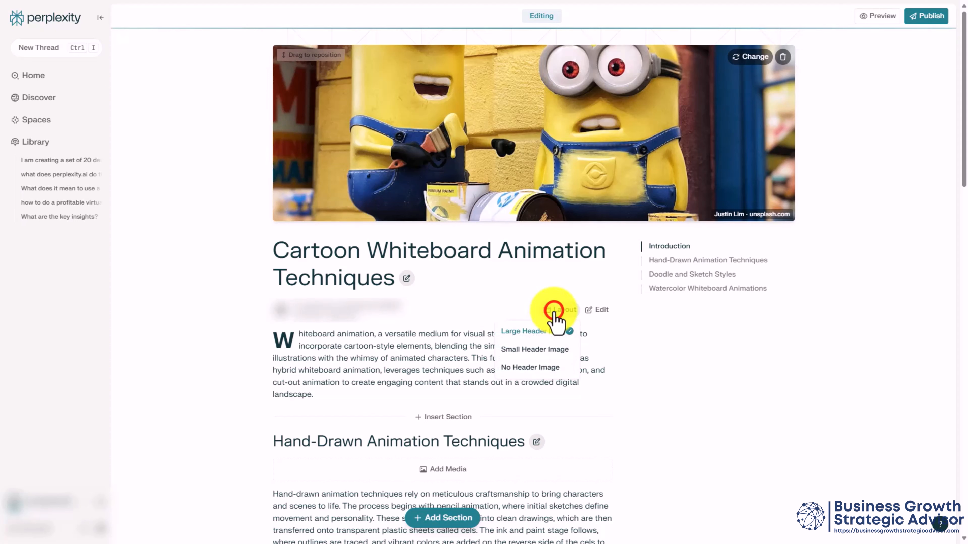
click(545, 369)
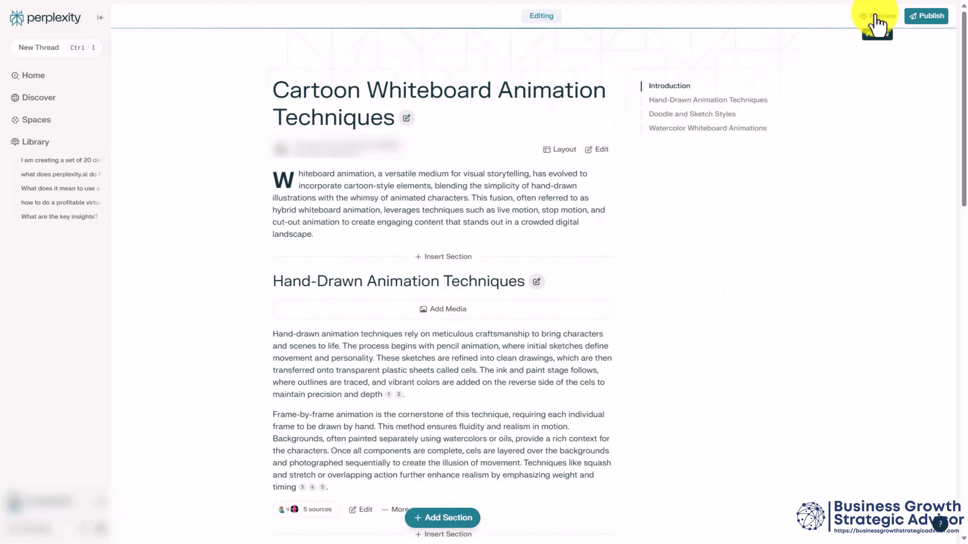
click(876, 23)
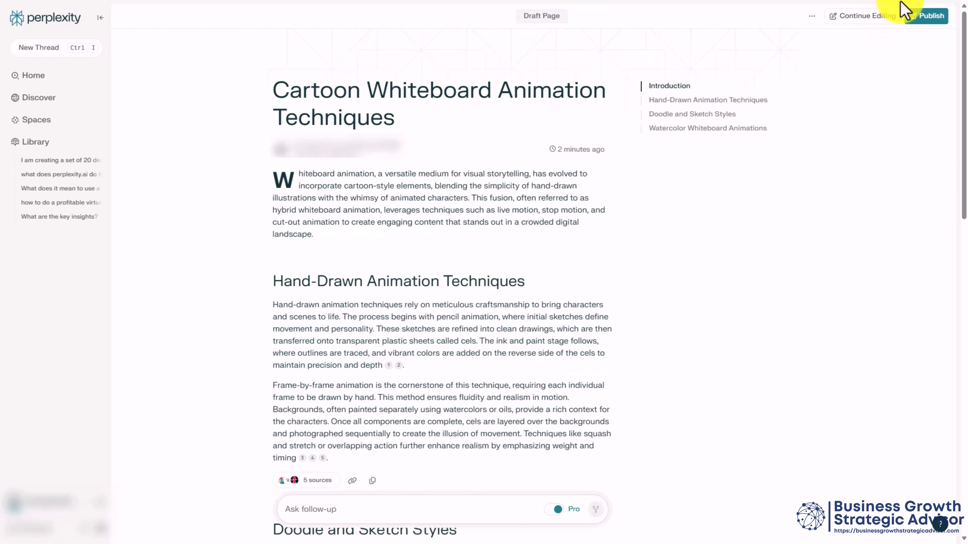
click(929, 21)
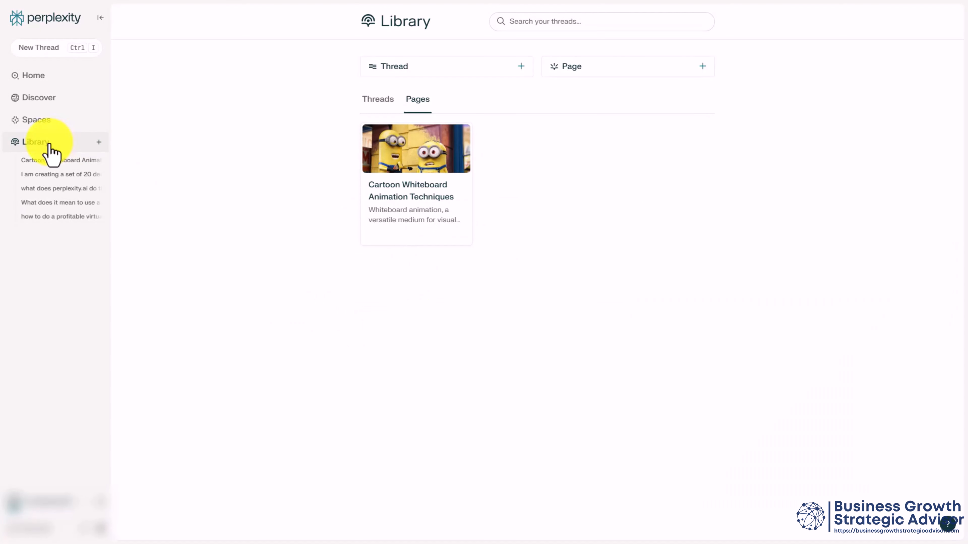
Open the published Cartoon Whiteboard Animation Techniques page from the library and try to add it to a new space
click(425, 194)
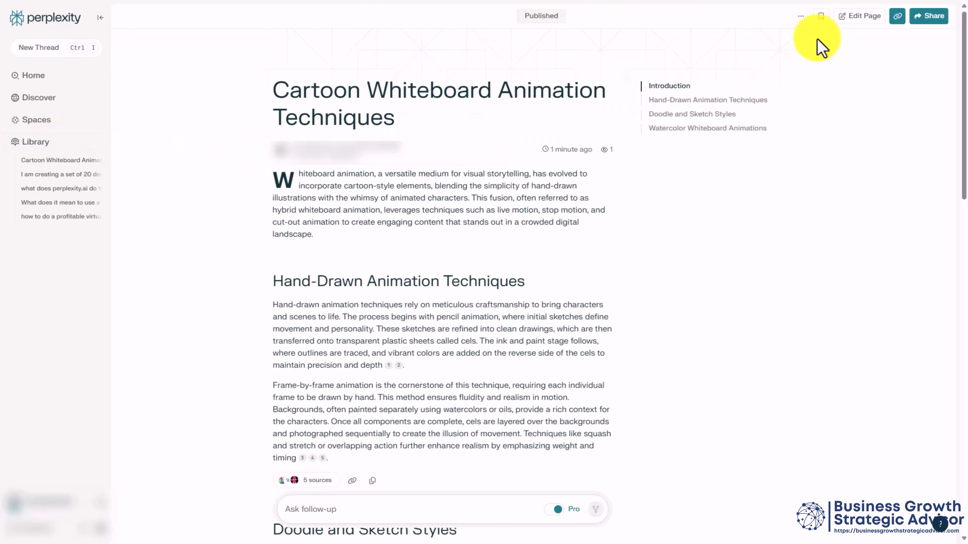
click(802, 17)
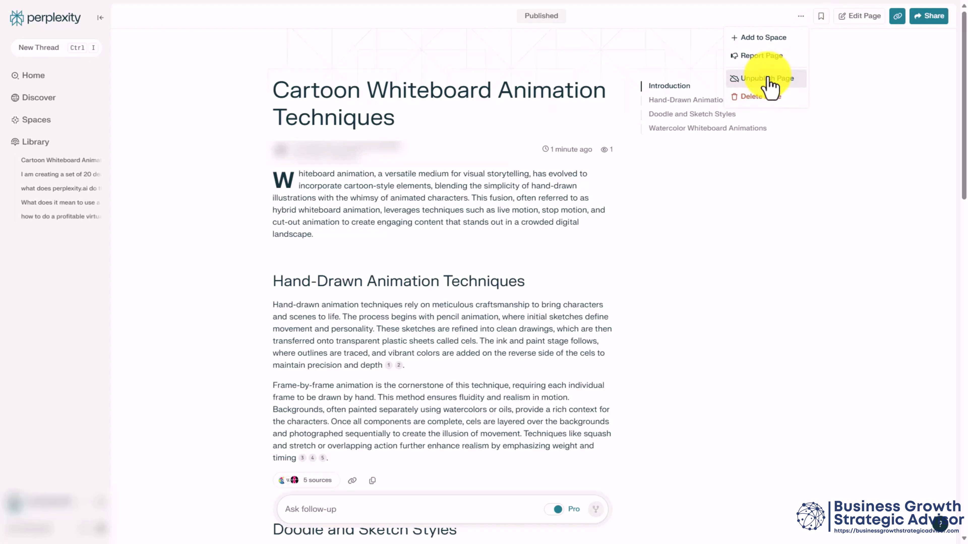
click(762, 37)
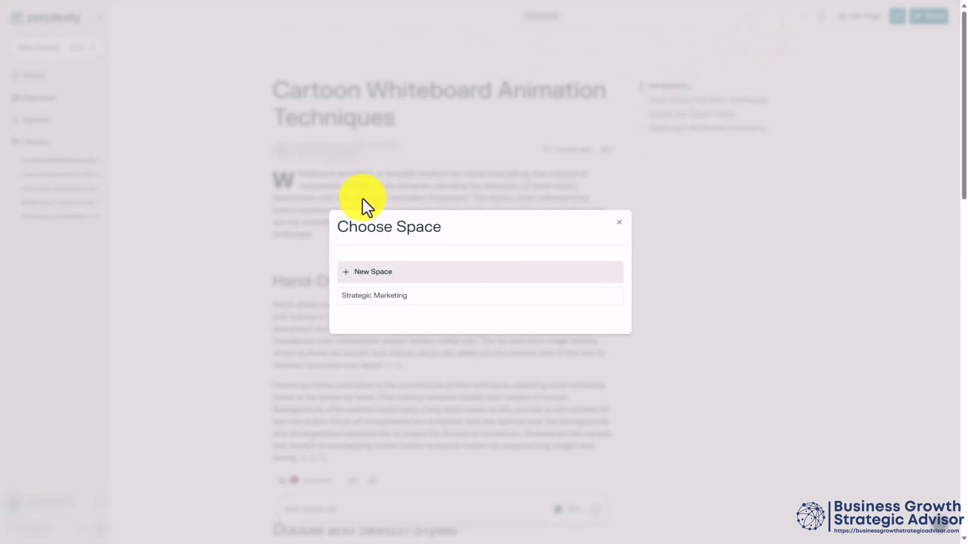
click(382, 263)
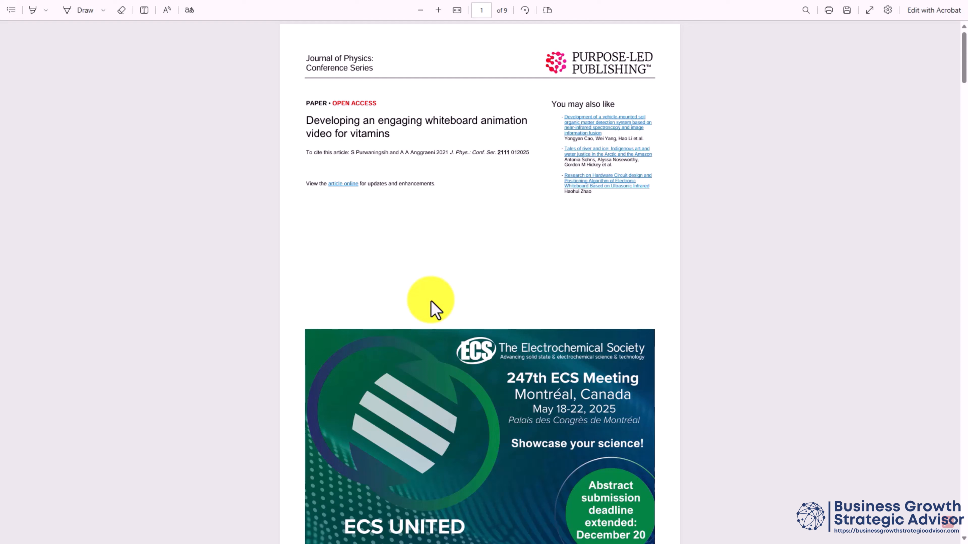
Submit the prompt "Summarize Each Articles then provide one comprehensive conclusion set." in a thread with the four attached article files
key(alt+Left)
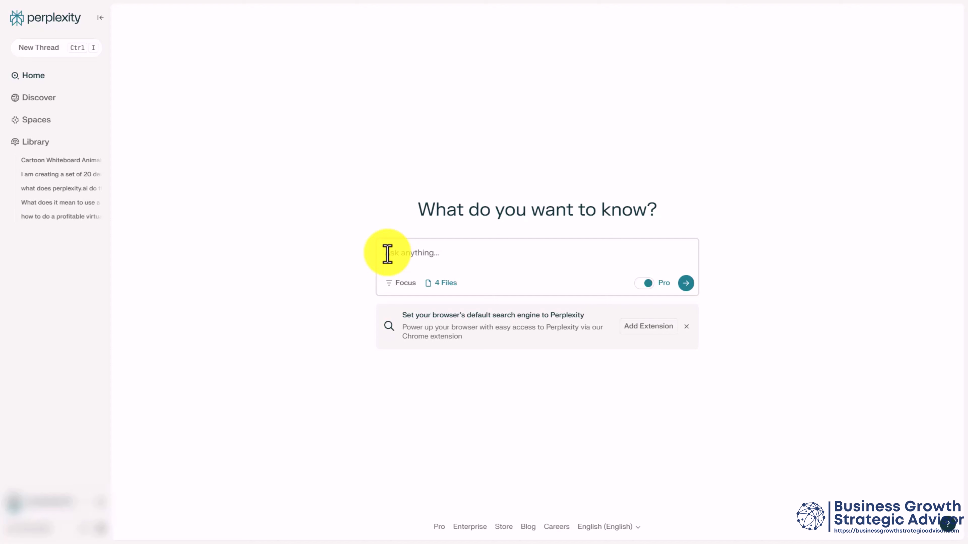
text(Summarize Each Articles then provide one comprehensive conclusion set.)
click(685, 284)
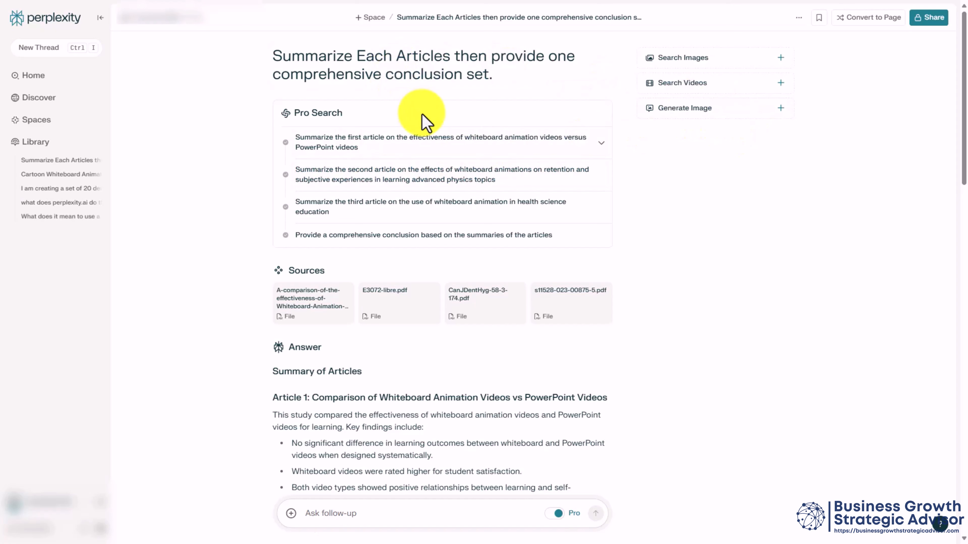
Search for related videos and images for the article summary thread
click(784, 88)
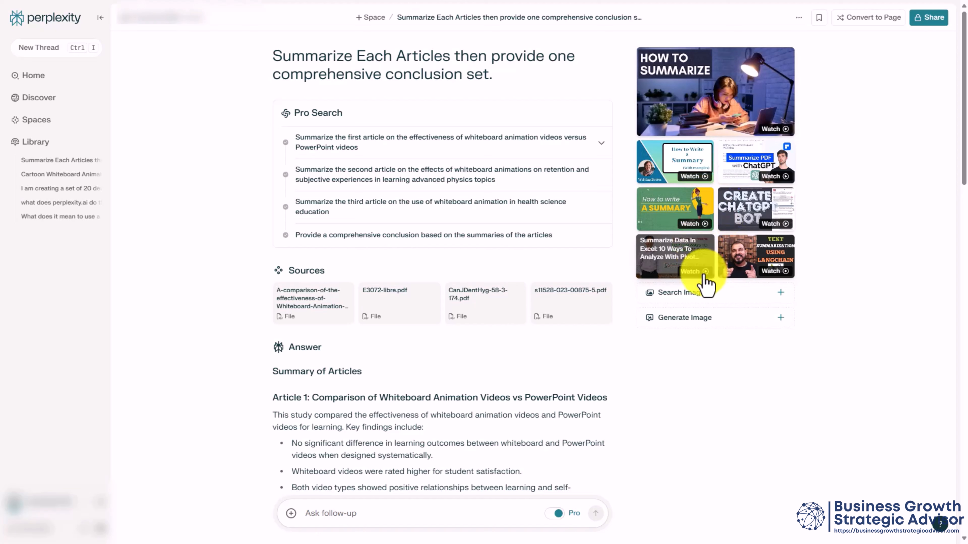
click(781, 293)
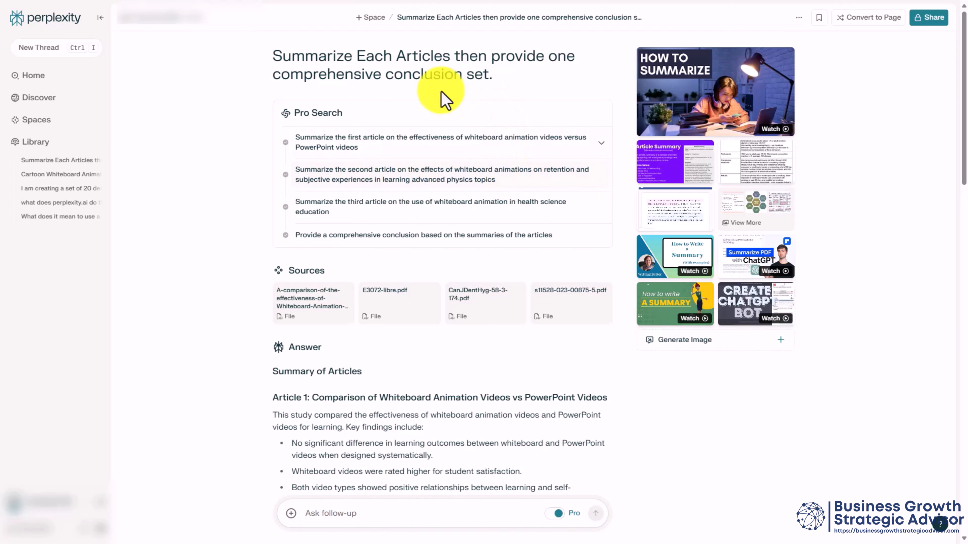
Add the thread to a new space titled "Creating Cartoon Style Whiteboard Videos" using the GPT-4o model, and convert the thread to a page
mouse_move(398, 63)
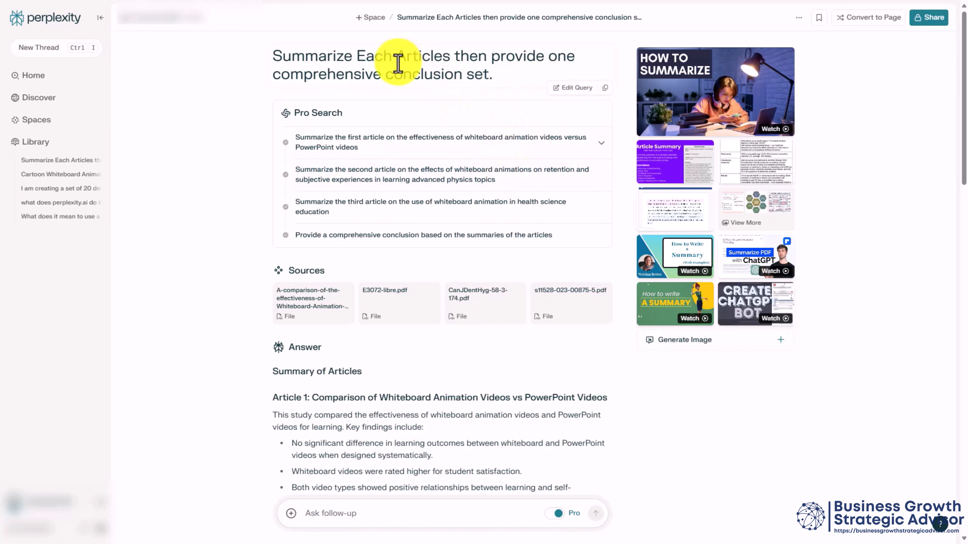
click(369, 15)
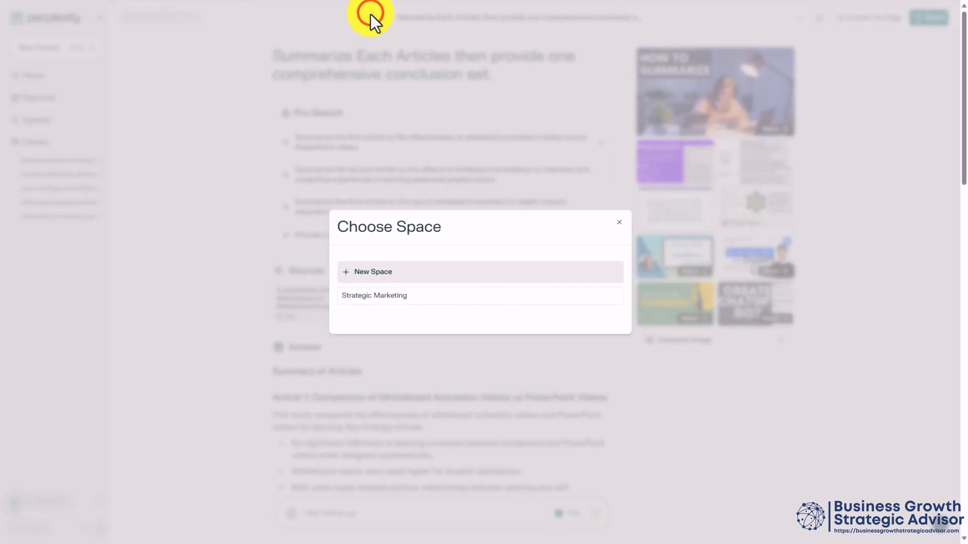
click(379, 274)
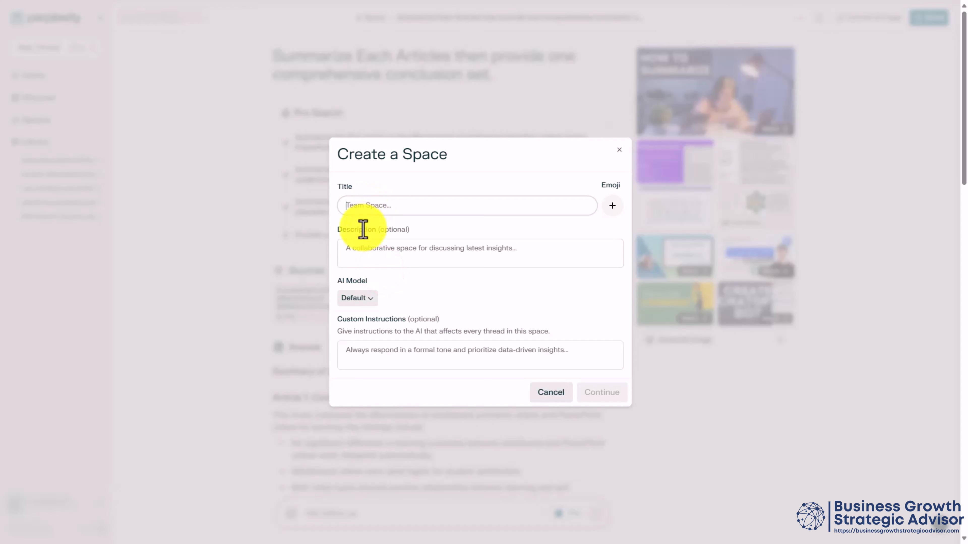
text(Creating Cartoon Style Whiteboard Videos)
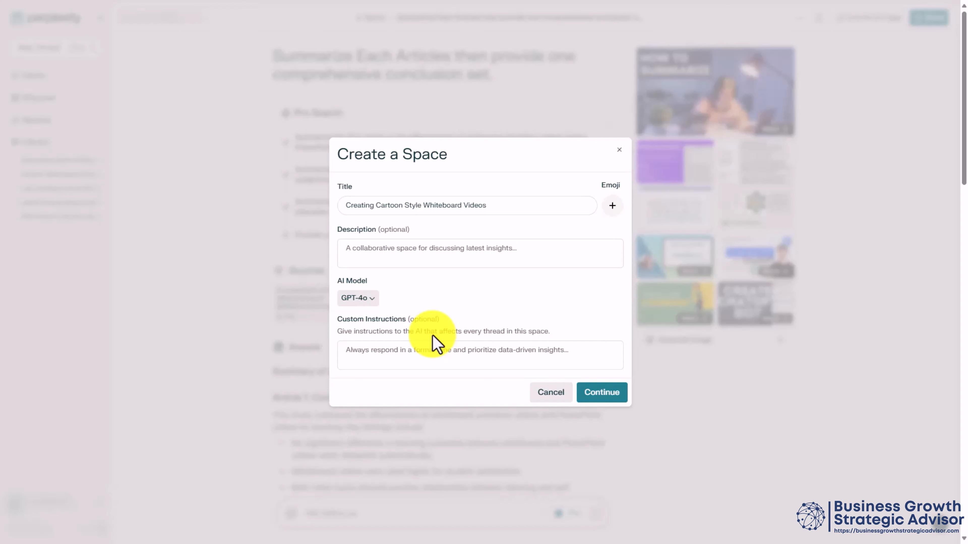
click(598, 394)
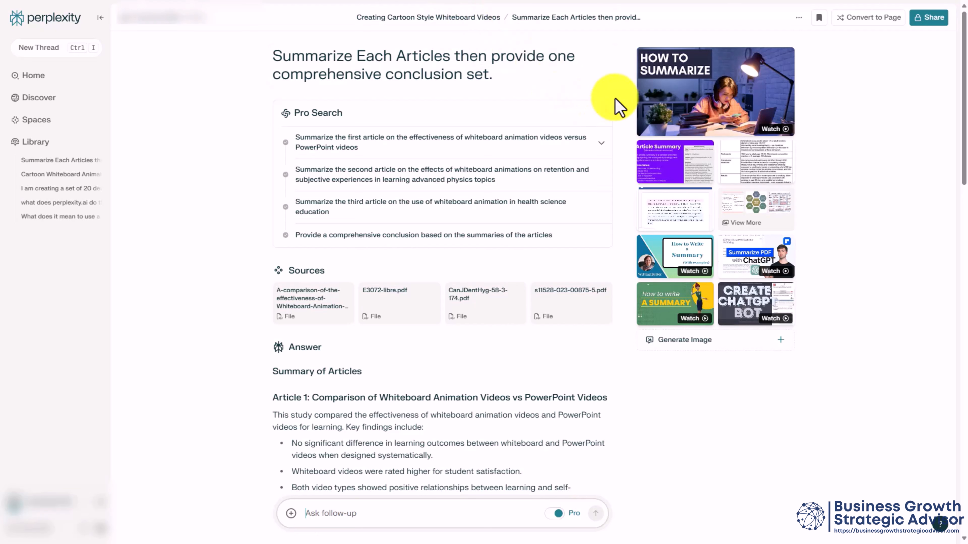
click(870, 29)
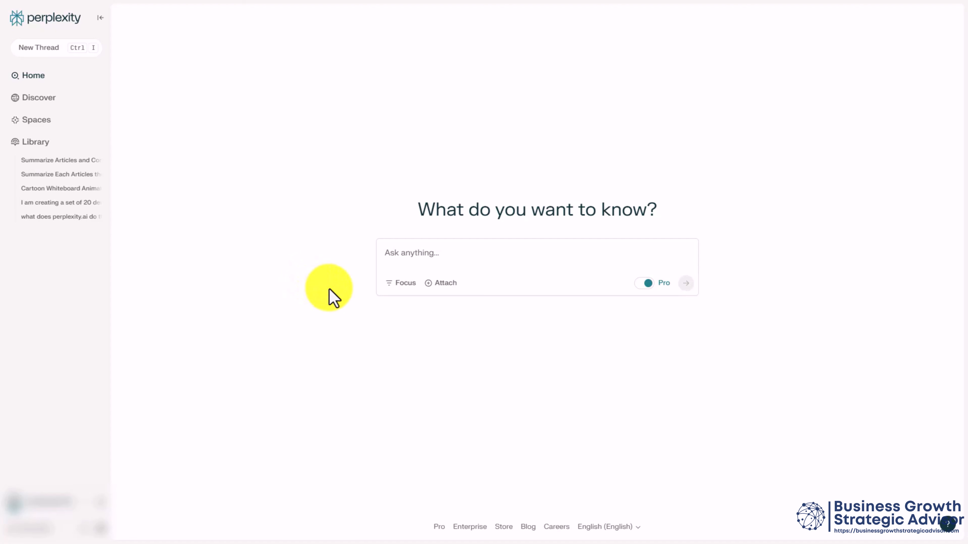
Ask for the best step-by-step way to choose a cartoon style whiteboard video application for converting a narrated article quickly at highest quality, and copy the answer
click(382, 267)
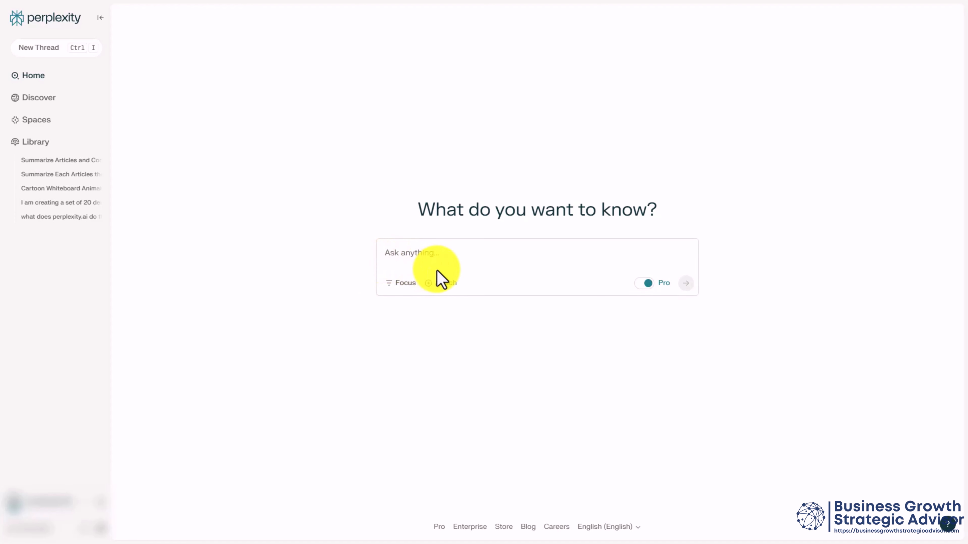
text(What is the best way to choose a cartoon style whiteboard video application to convert a narrated article to a whiteboard video in the least amount of time but with the highest quality.  Think step by step.)
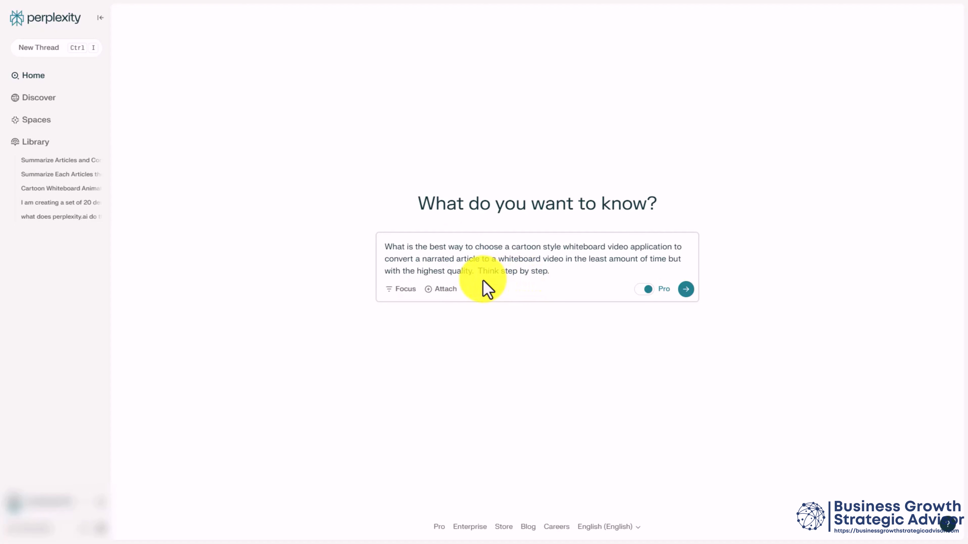
click(405, 290)
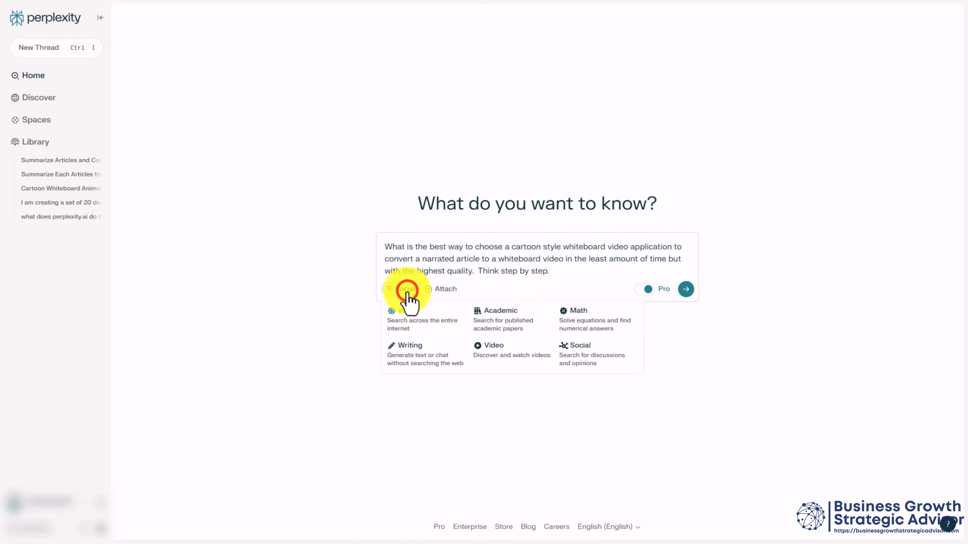
click(406, 290)
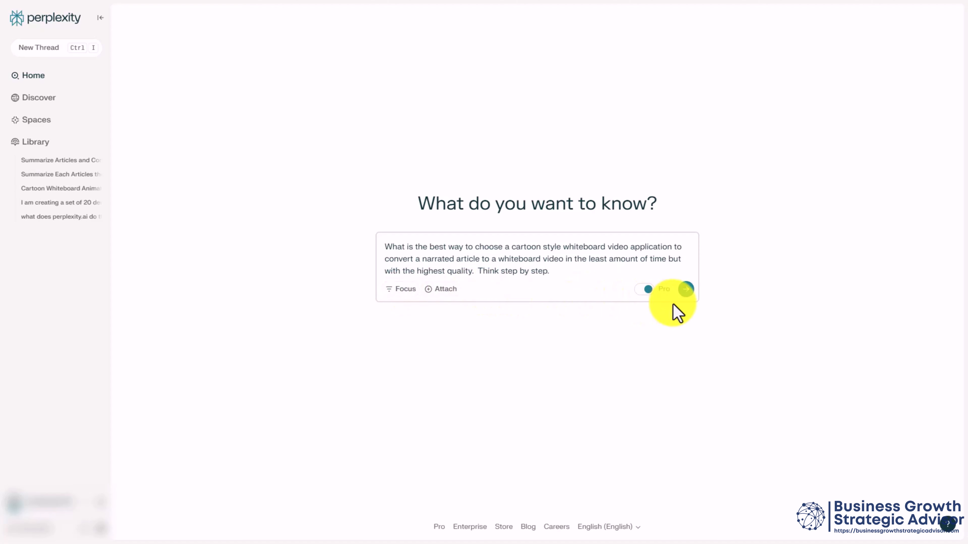
click(684, 290)
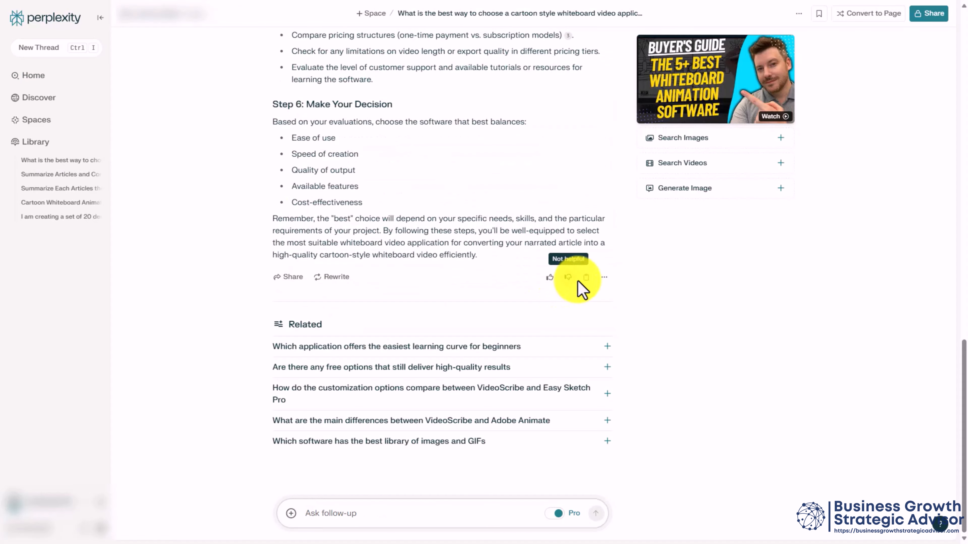
click(585, 277)
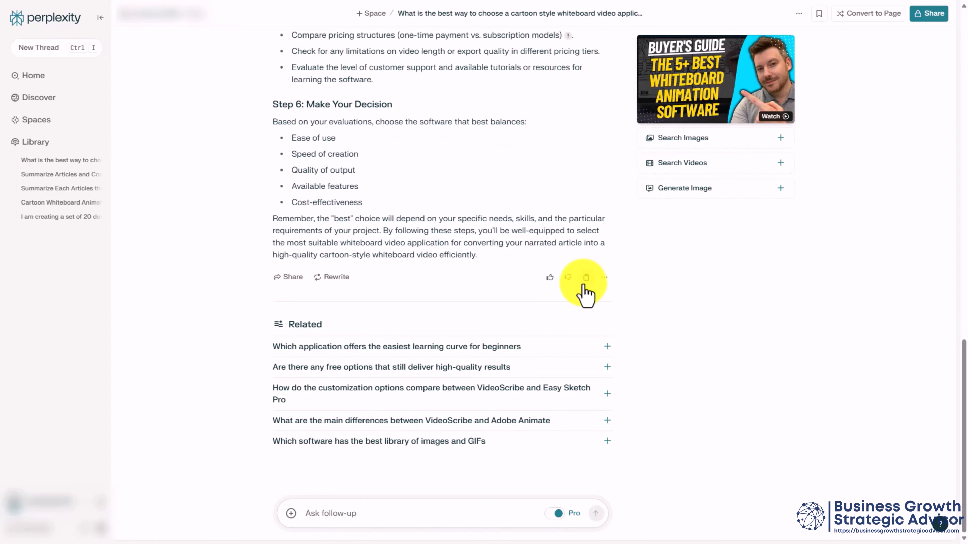
Add the thread on choosing a whiteboard video application to the existing space "Creating Cartoon Style Whiteboard Videos"
scroll(583, 284, up, 18)
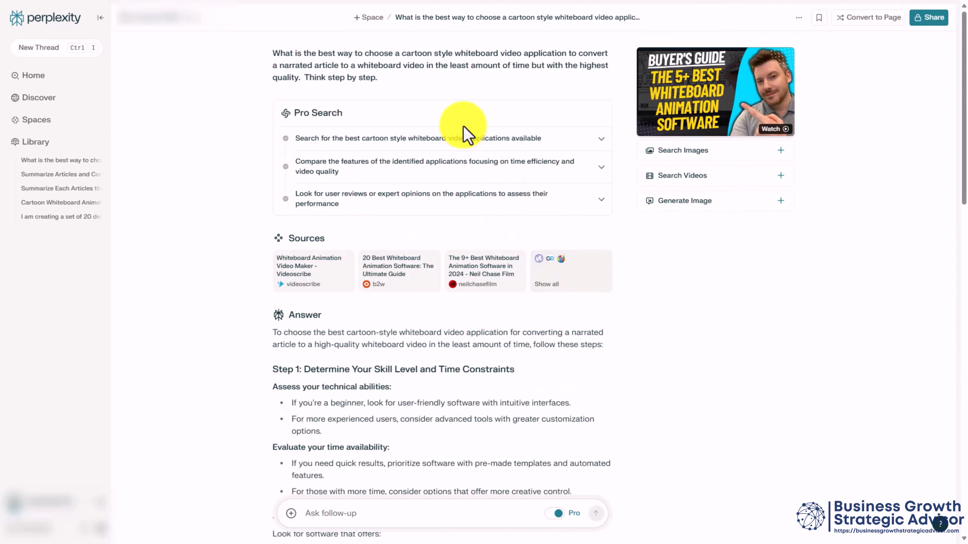
click(372, 17)
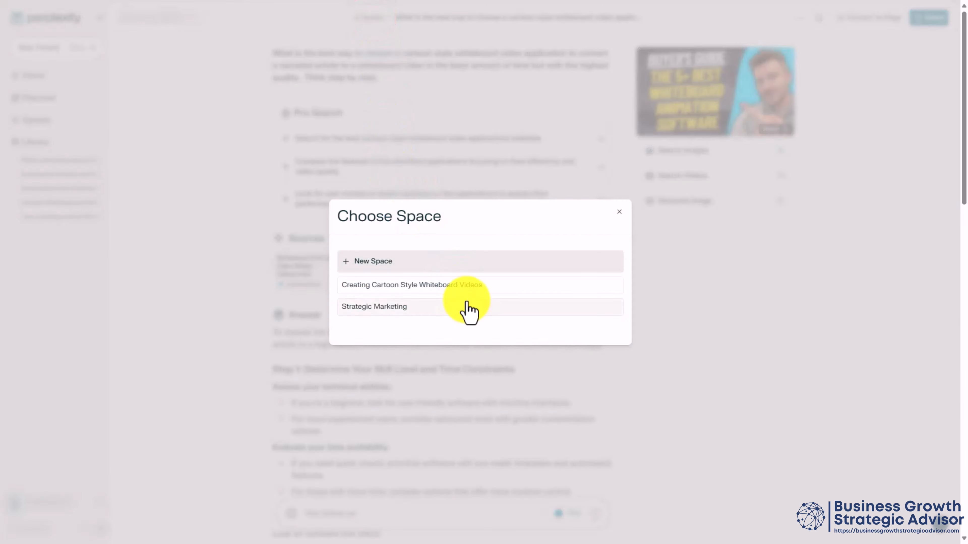
click(462, 284)
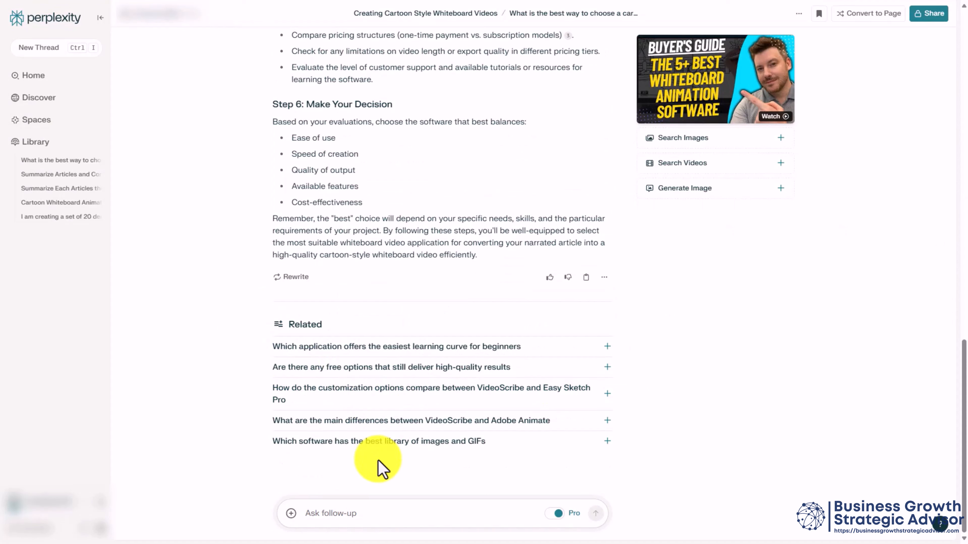
Submit the copied follow-up asking to rank the applications, and ask a second follow-up, "Pros, Cons and Pricing"
key(ctrl+v)
click(595, 513)
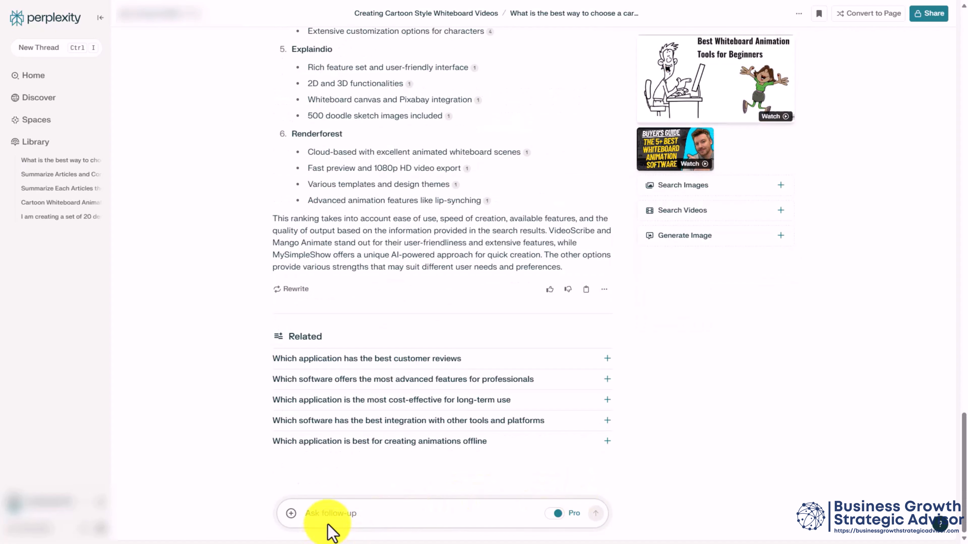
click(329, 515)
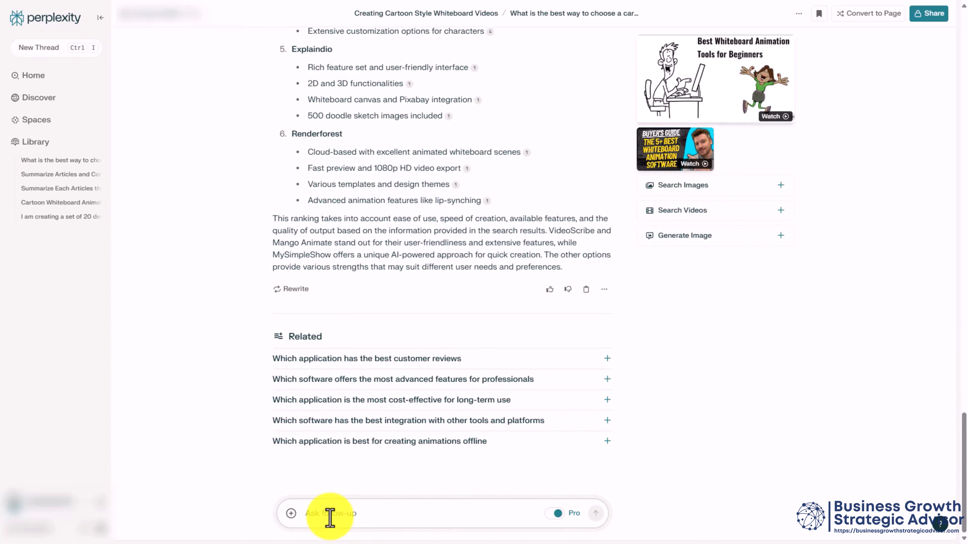
text(Pros, Cons and Pricing)
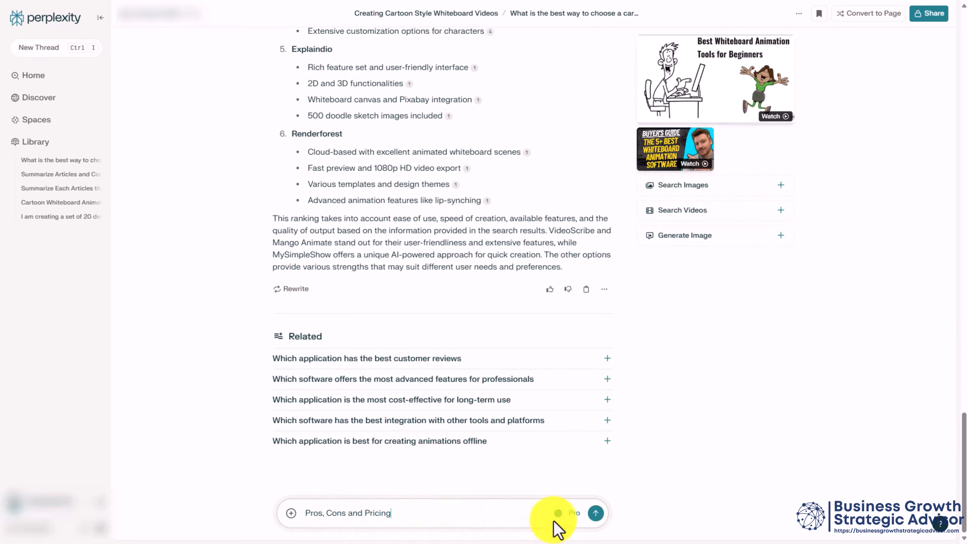
click(594, 511)
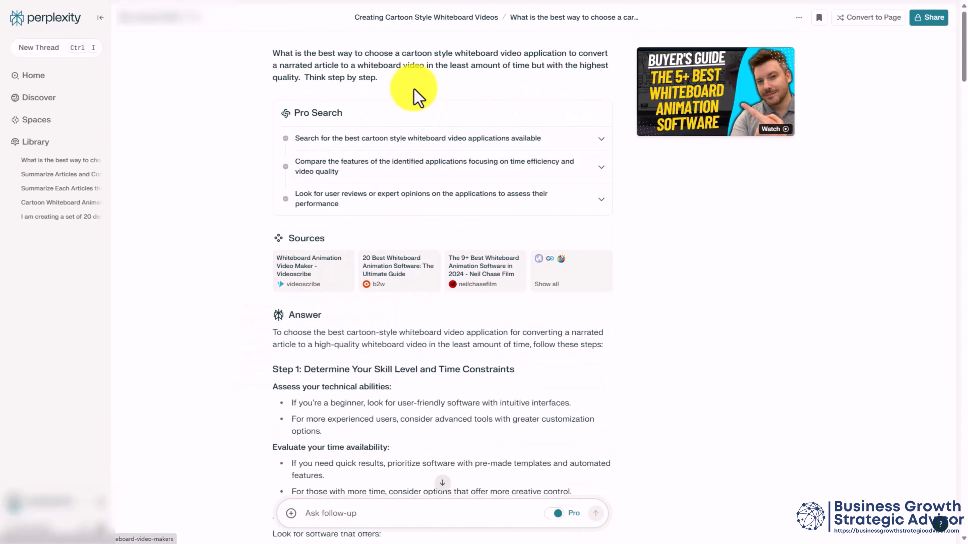
Set the AI model in the account settings to GPT-4o
drag(399, 78, 296, 54)
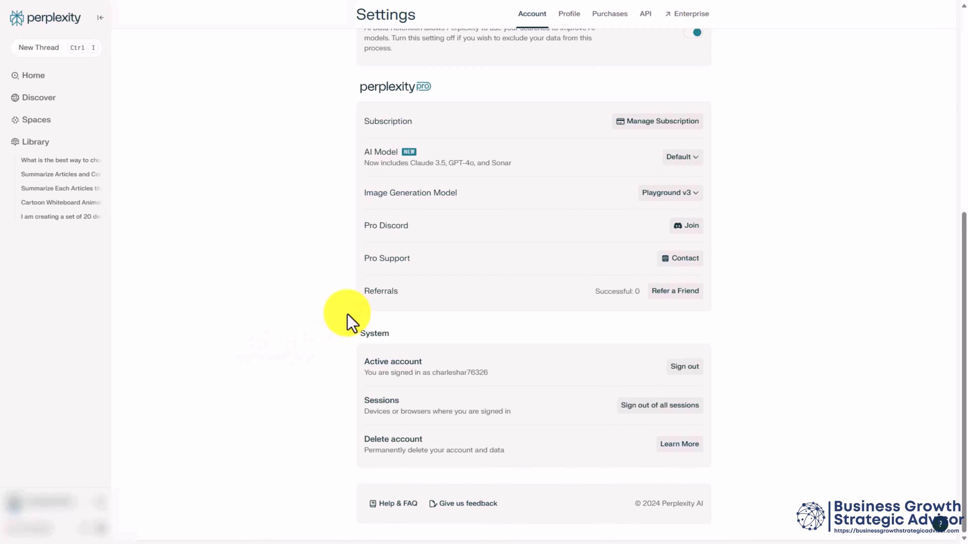
click(680, 159)
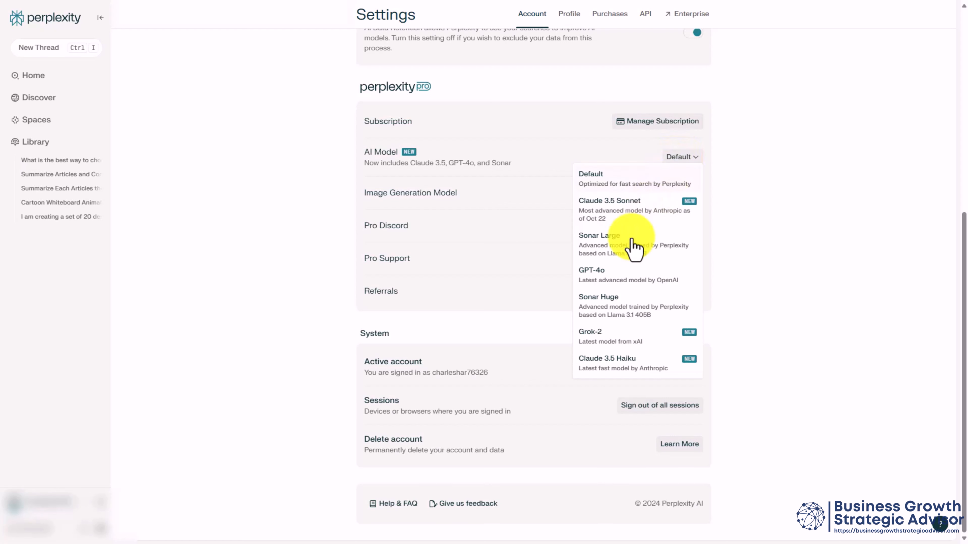
click(610, 288)
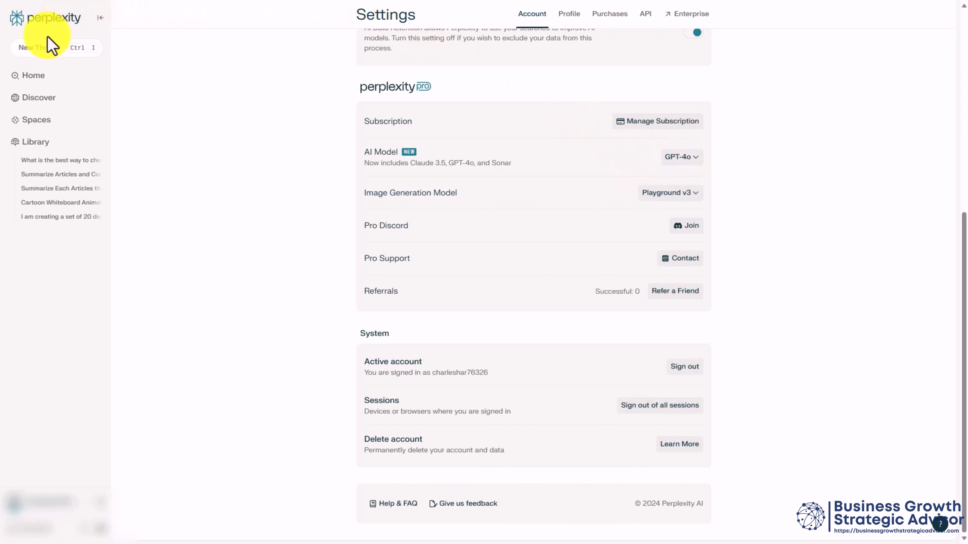
Open the latest library thread and copy its original question about choosing a cartoon style whiteboard video application
click(39, 76)
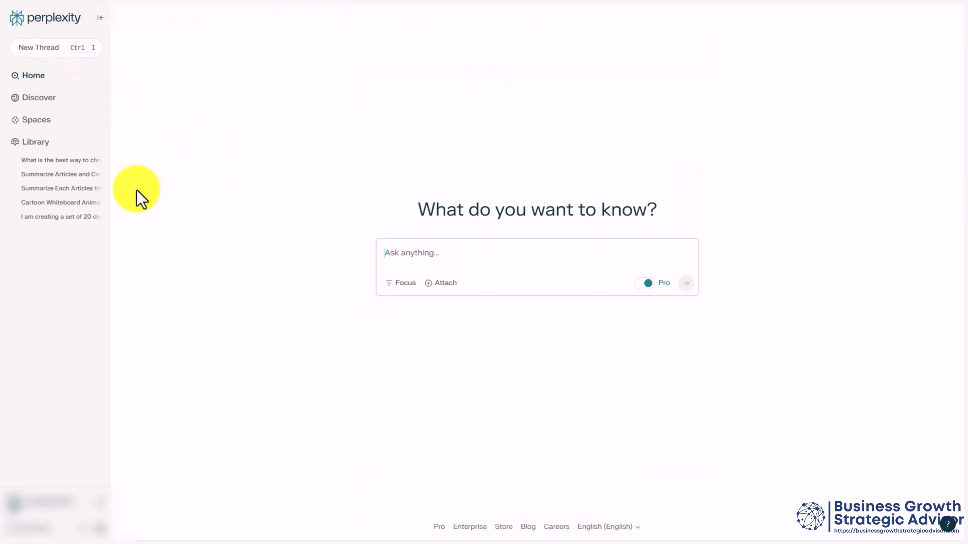
click(63, 161)
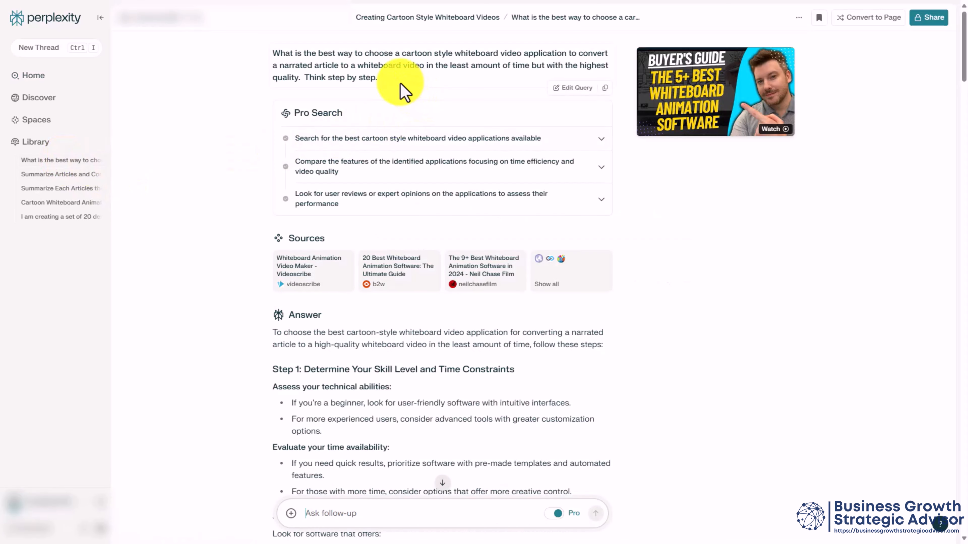
drag(399, 82, 277, 58)
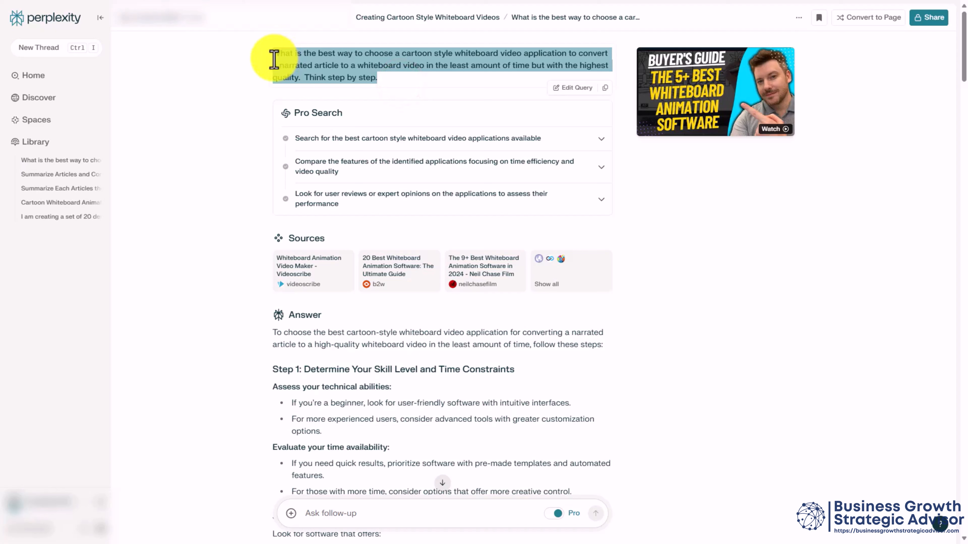
right_click(333, 81)
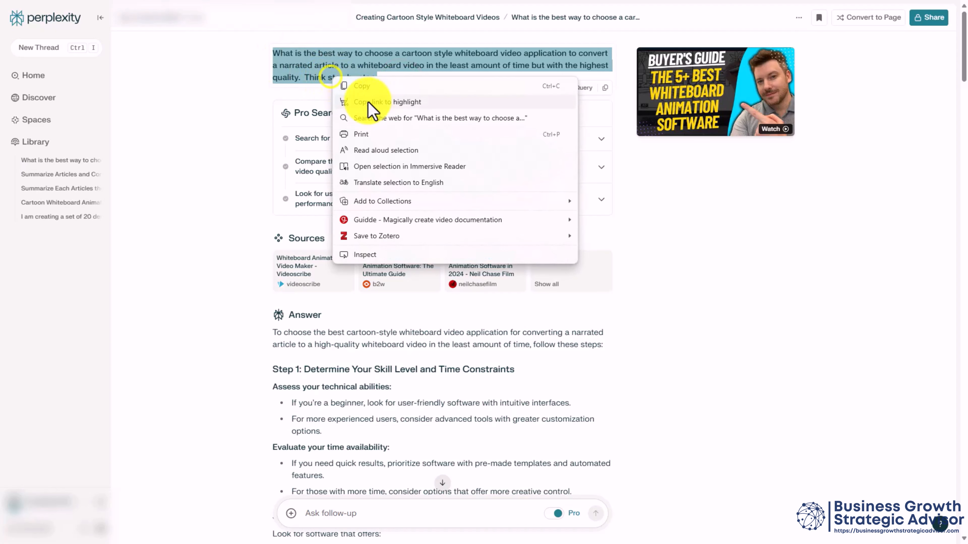
click(374, 86)
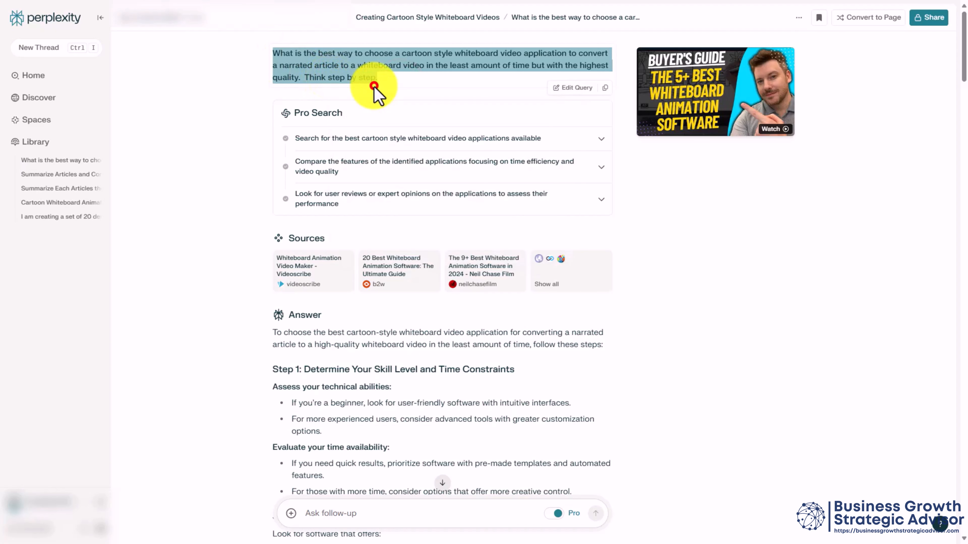
Start a new thread from the home page with the copied whiteboard application question and submit it
click(32, 77)
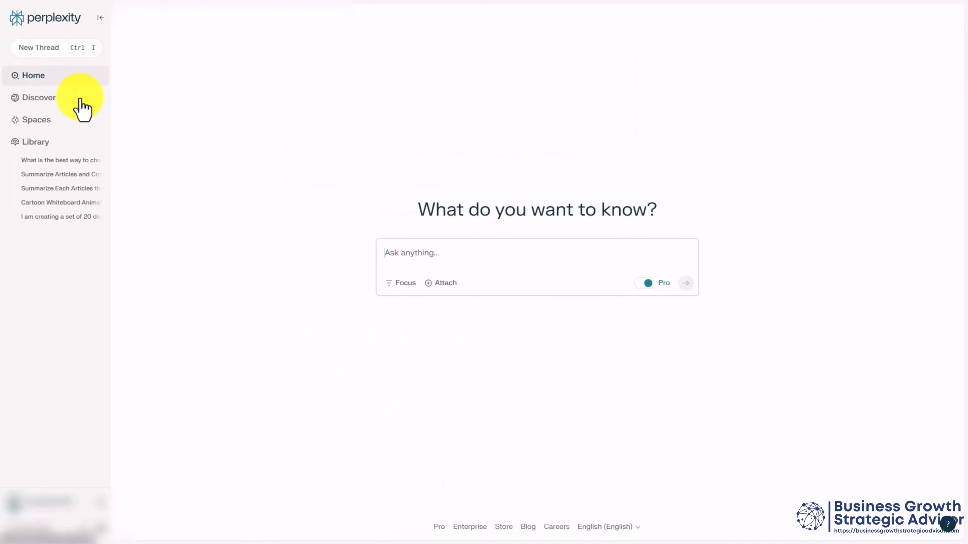
click(425, 252)
key(ctrl+v)
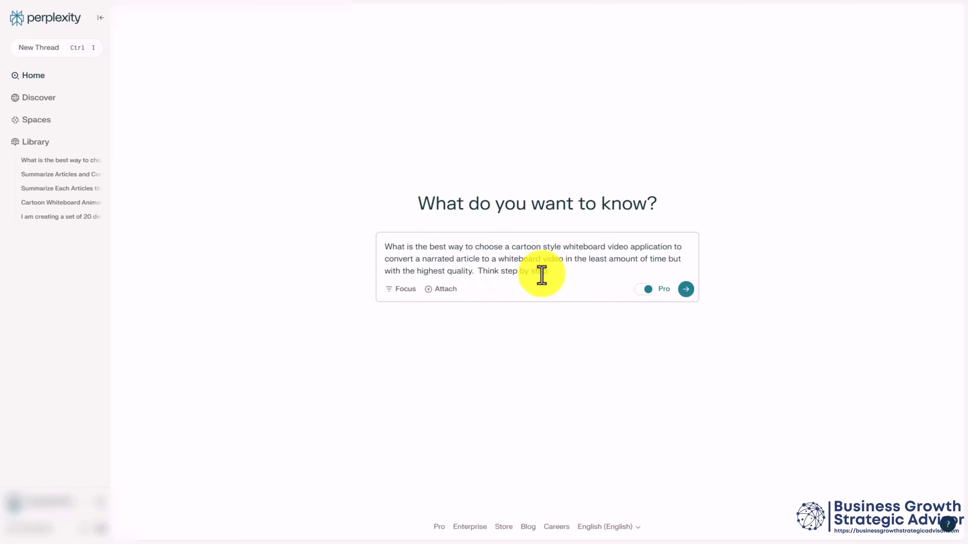
click(686, 292)
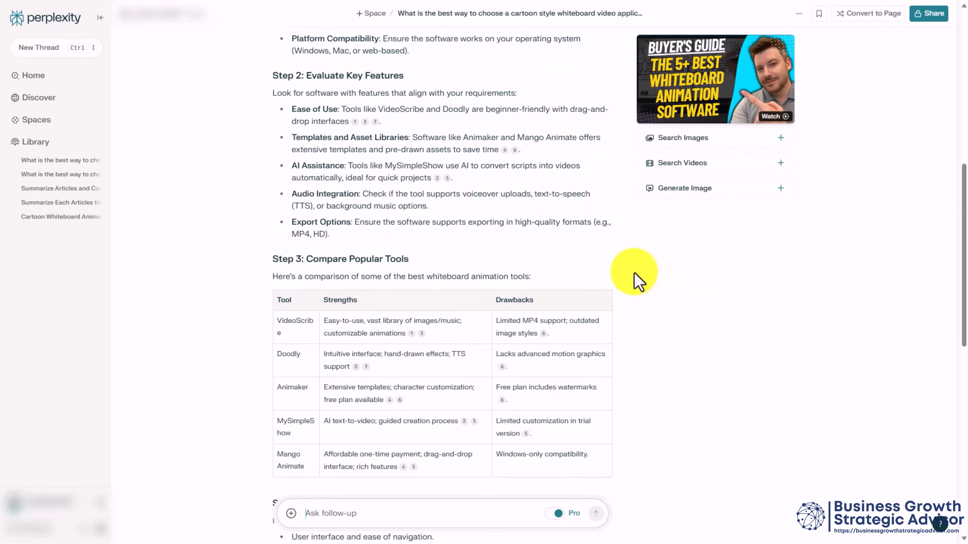
Read through the answer's tool comparison and pricing advice, and submit the follow-up "Choose one" in the new thread
scroll(638, 280, down, 5)
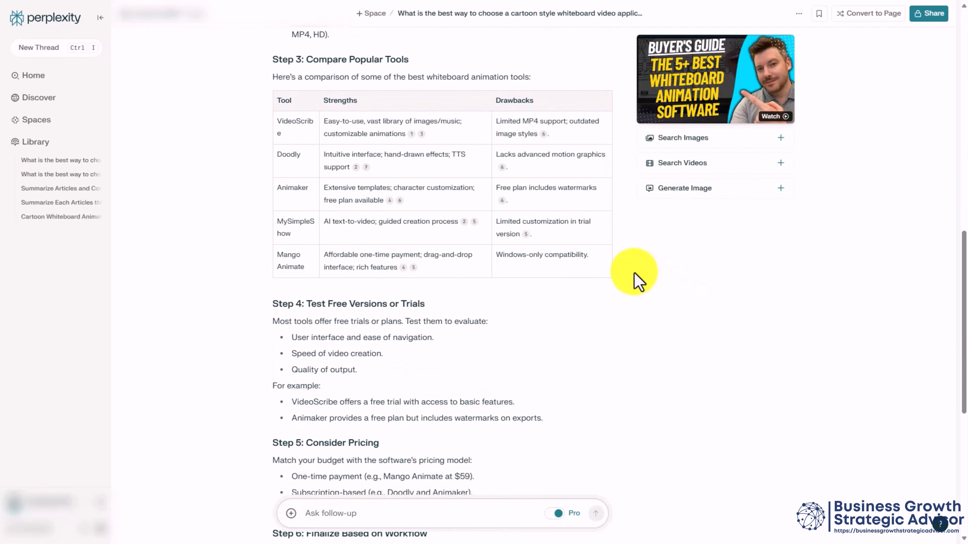
scroll(638, 280, down, 7)
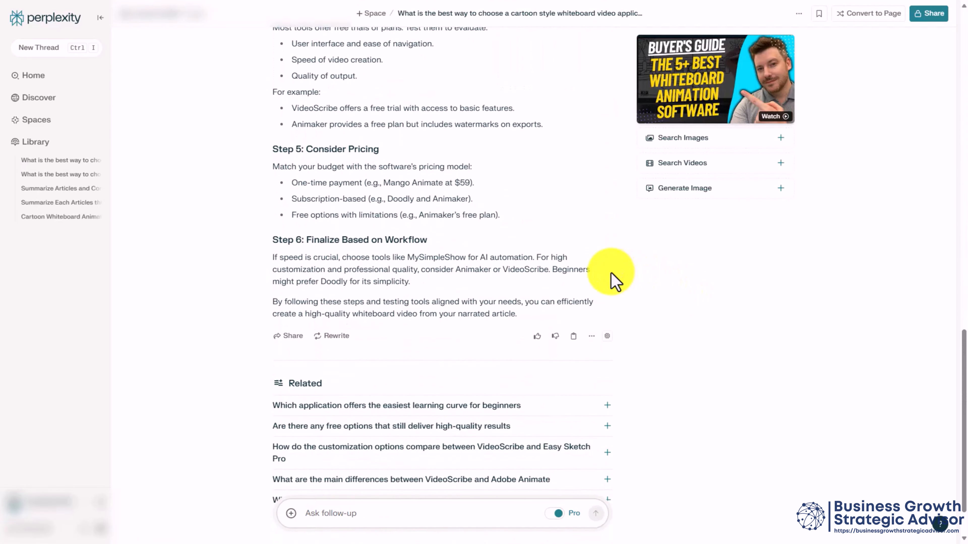
scroll(615, 282, down, 1)
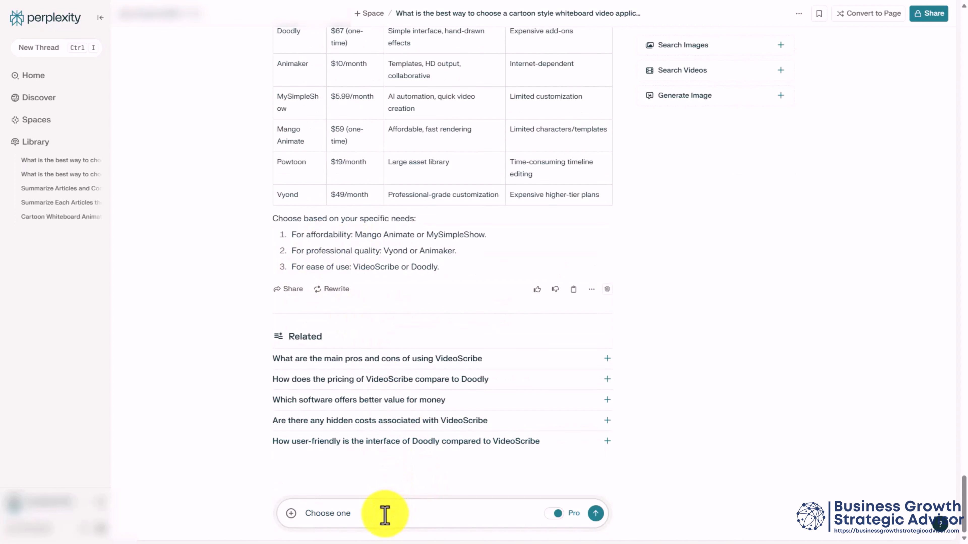
key(Return)
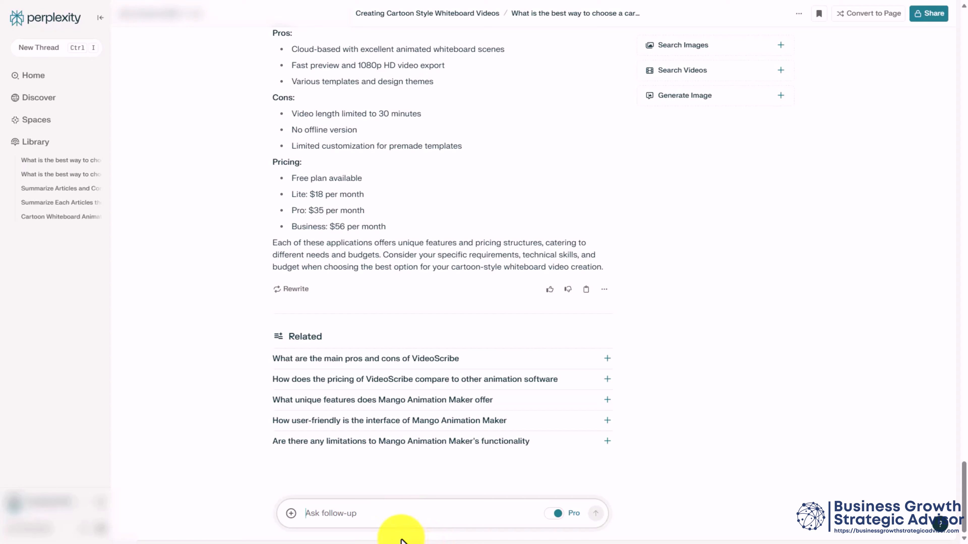
Ask the follow-up "choose one" in the original thread saved in the "Creating Cartoon Style Whiteboard Videos" space
click(355, 513)
text(choose one)
key(Return)
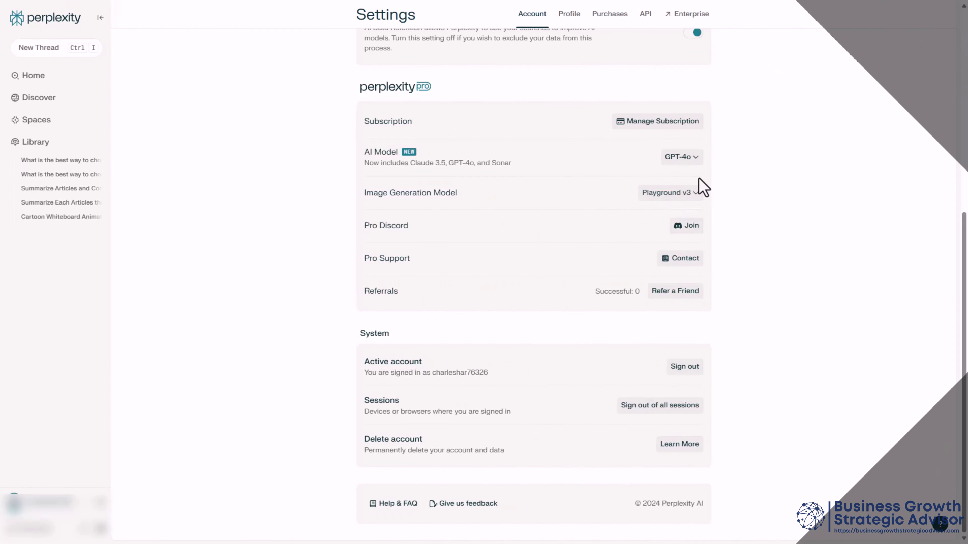
Set the AI model to Grok-2 and submit the copied whiteboard application question in a new thread
click(686, 157)
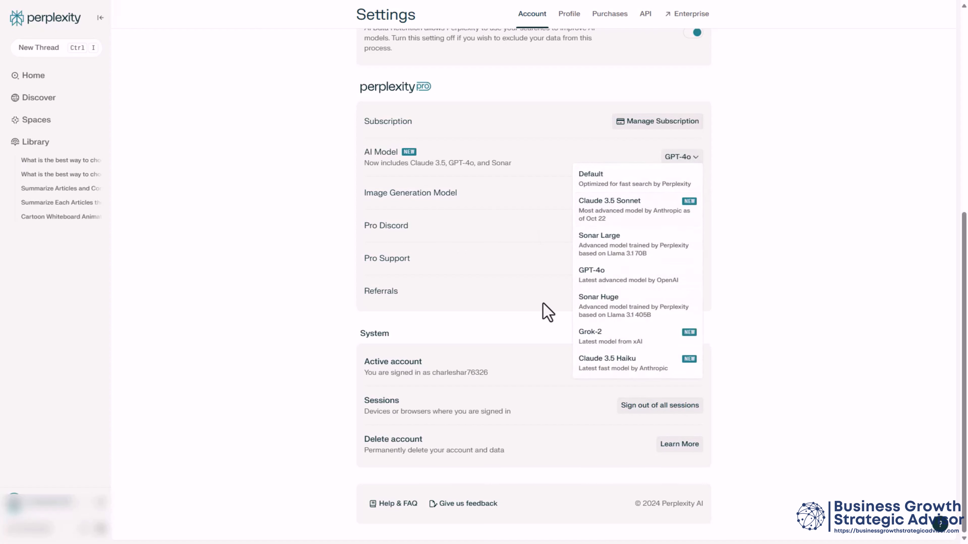
click(608, 340)
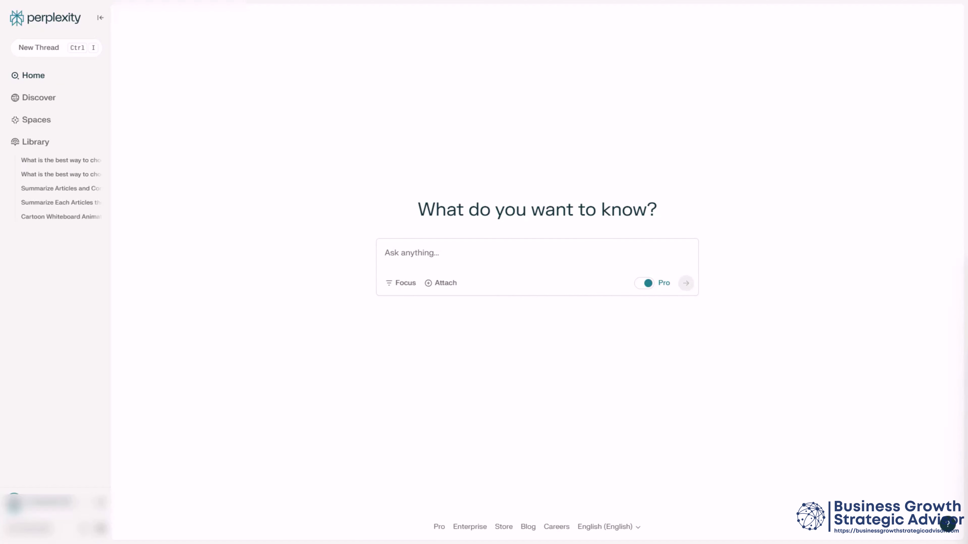
key(ctrl+v)
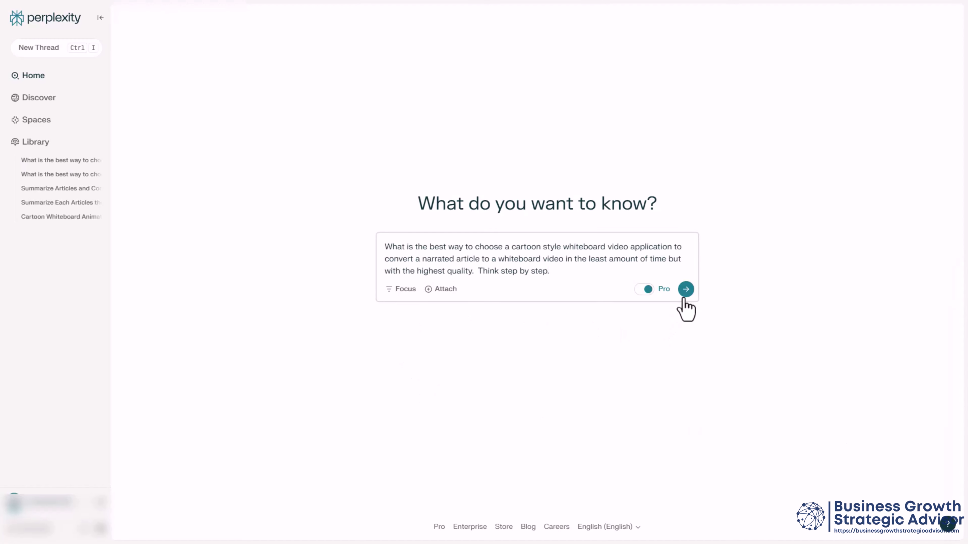
click(685, 292)
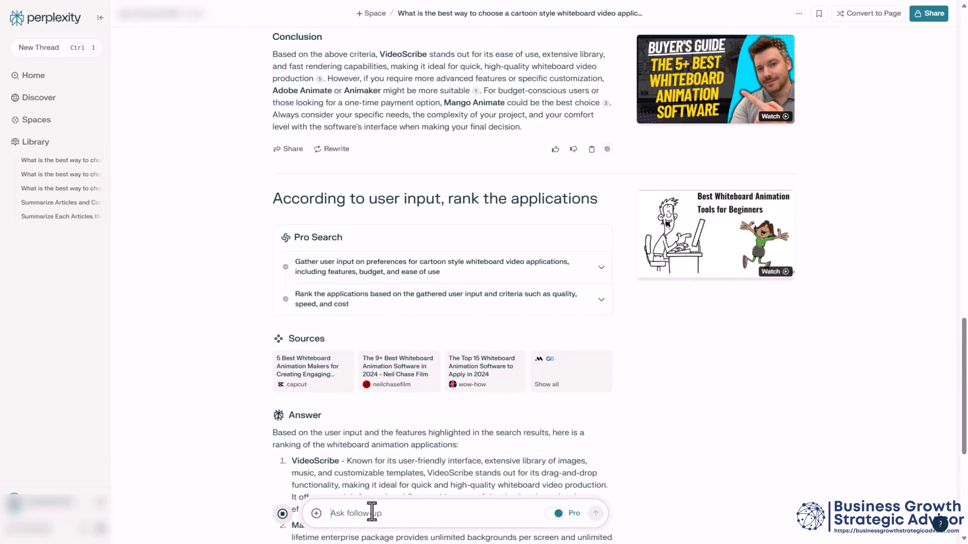
Review the application ranking in the new thread and submit the follow-up "Pros, Cons and Pricing"
scroll(371, 513, down, 10)
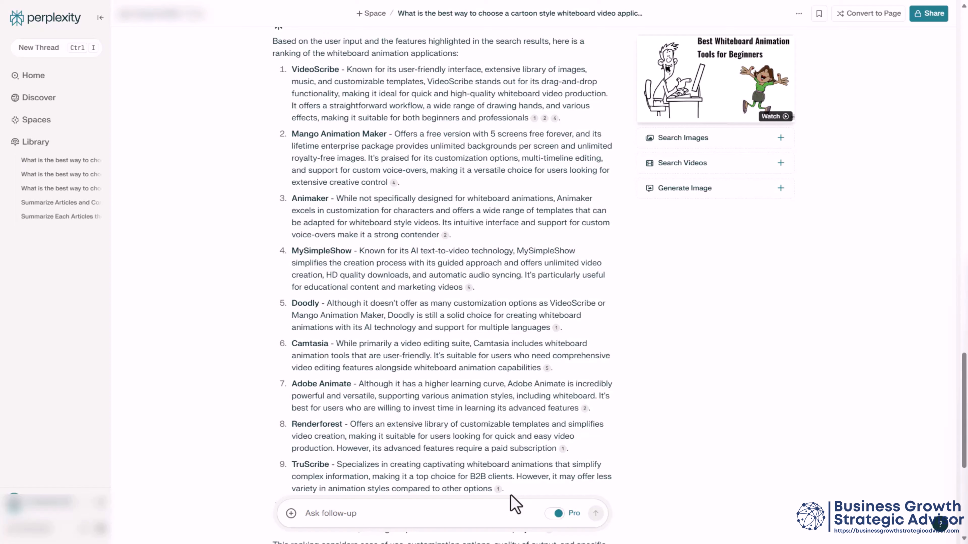
scroll(514, 503, down, 6)
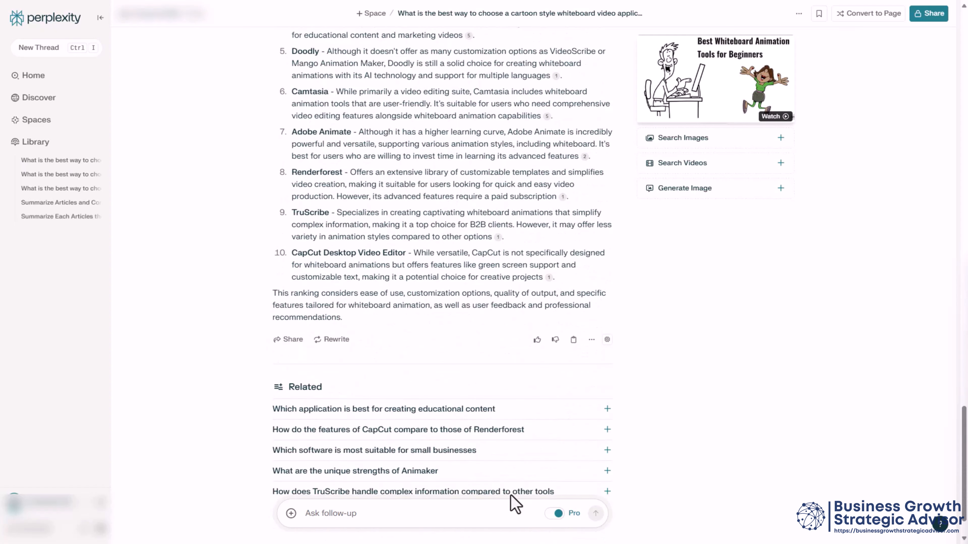
click(358, 513)
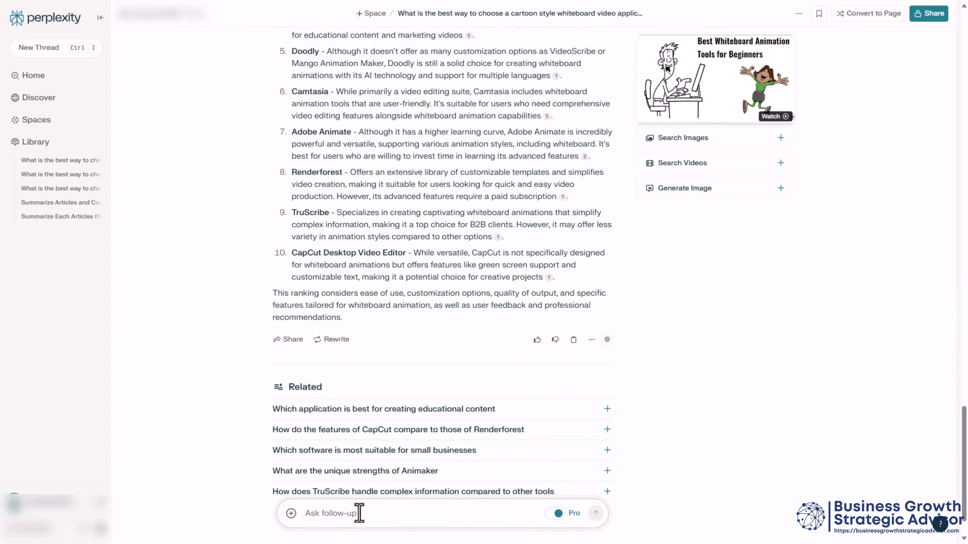
text(Pros, Cons and Pricing)
key(Return)
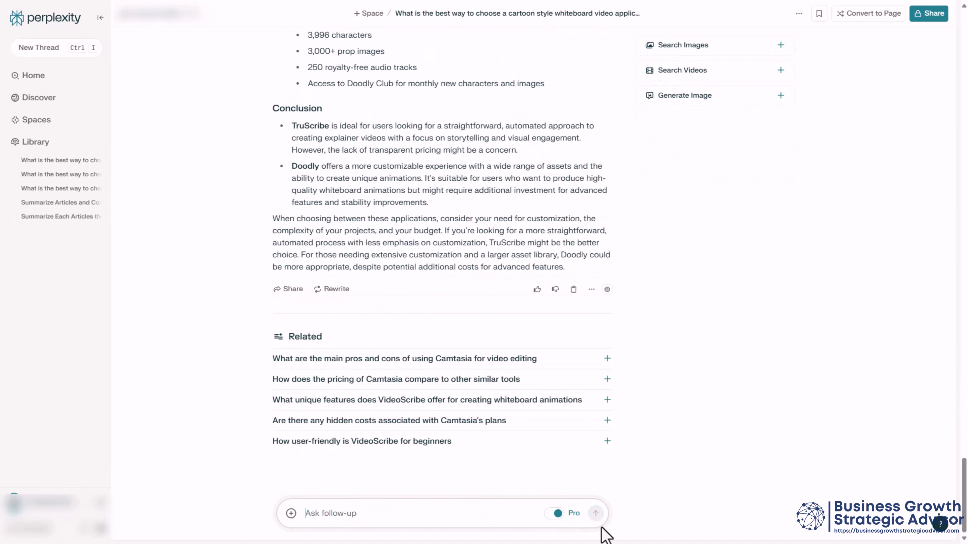
Submit the follow-up "choose one" after the pros, cons and pricing answer
click(348, 517)
text(choose one)
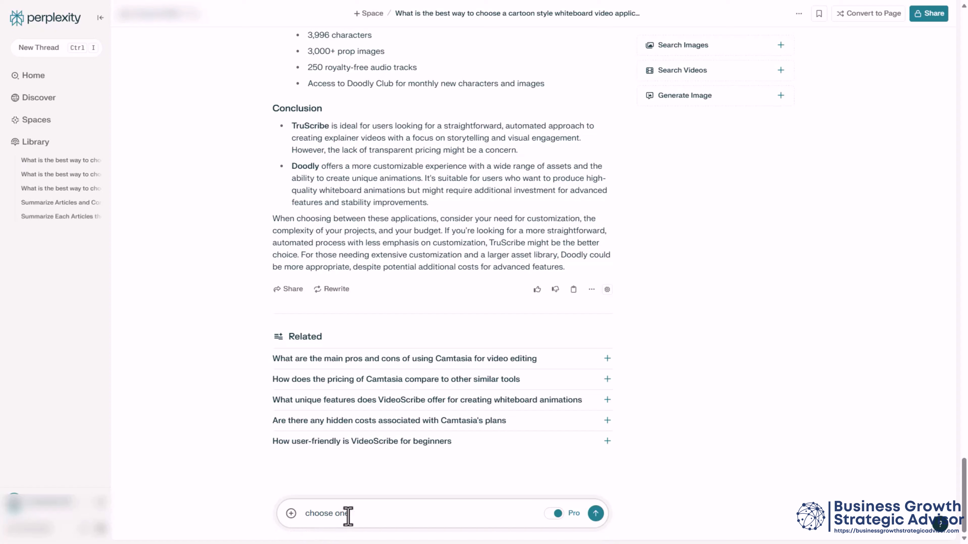
click(596, 516)
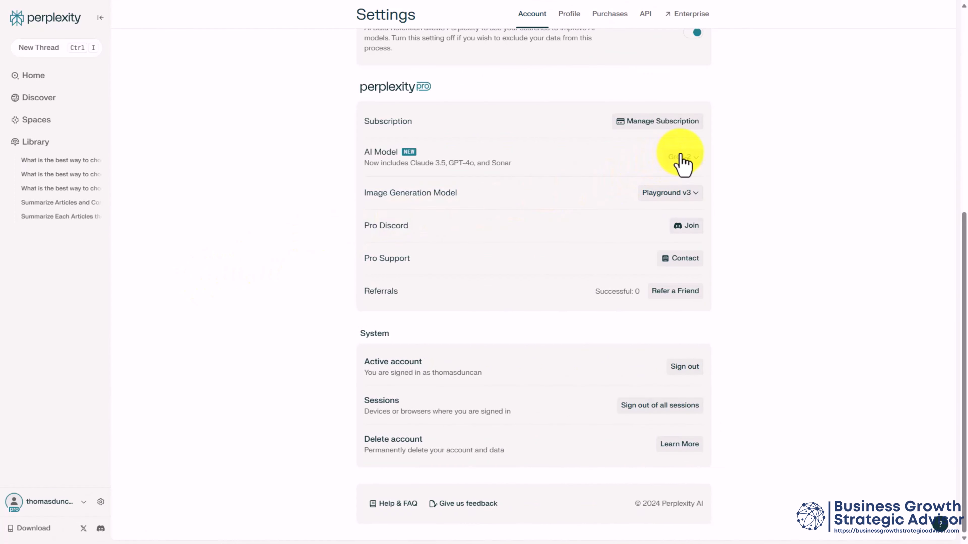
Set the AI model in the account settings to Claude 3.5 Sonnet
click(682, 157)
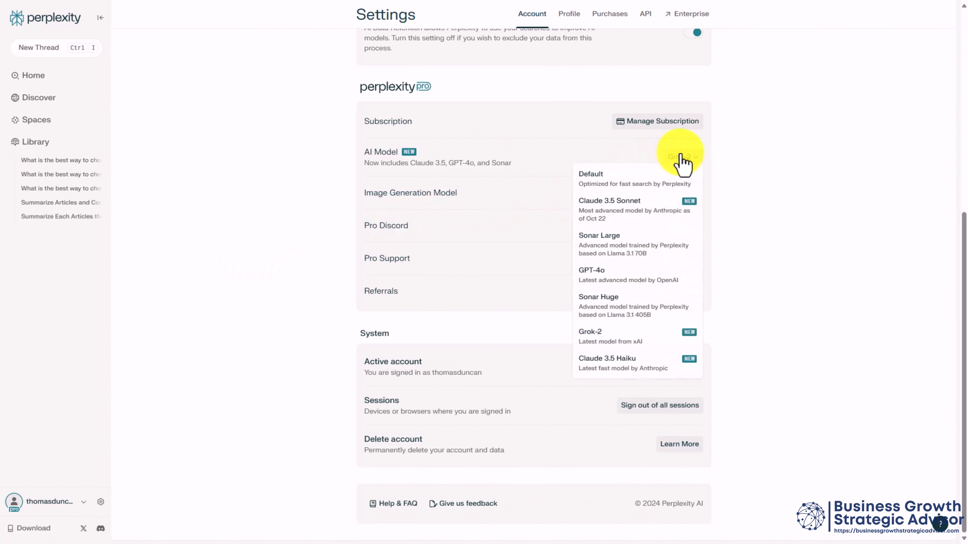
click(622, 219)
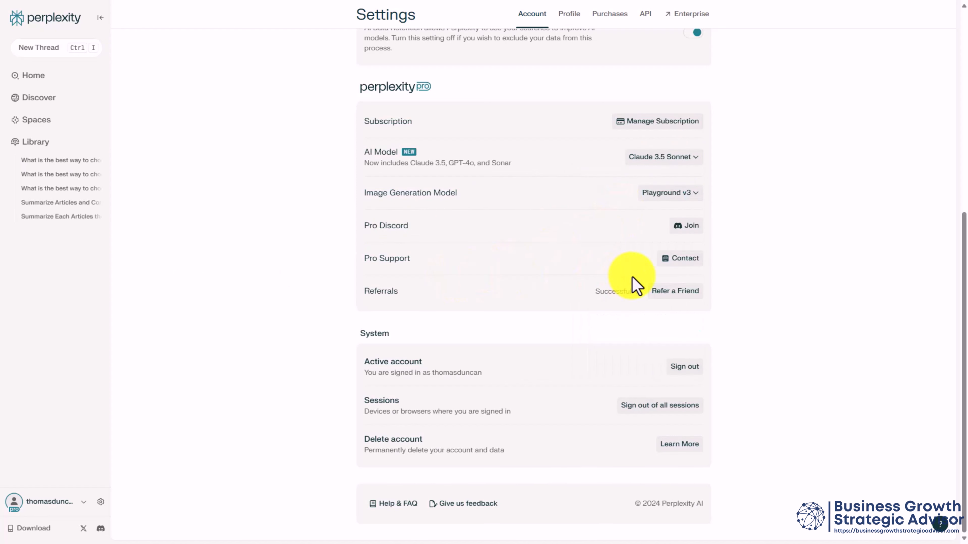
Submit the copied cartoon style whiteboard video application question, ending with "Think step by step", in a new thread
click(28, 78)
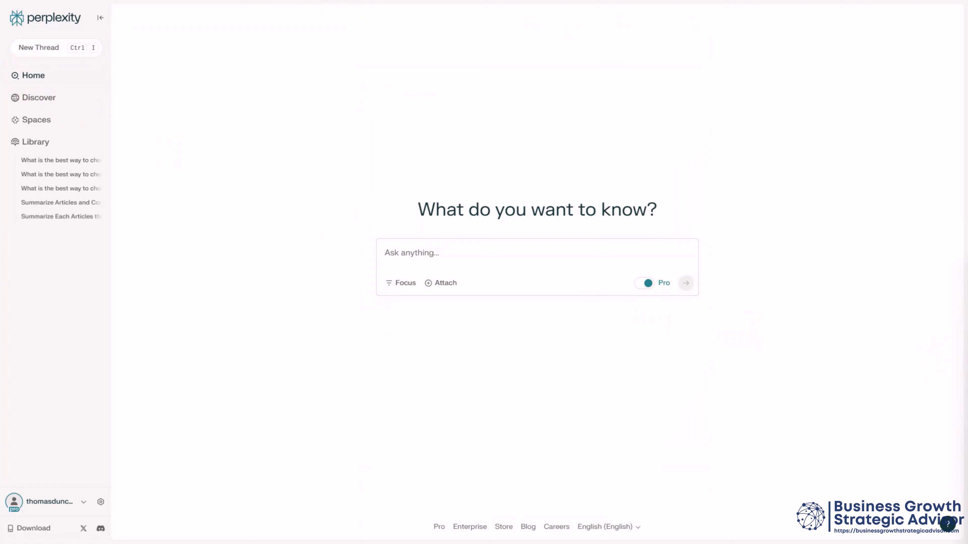
click(412, 252)
text(What is the best way to choose a cartoon style whiteboard video application to convert a narrated article to a whiteboard video in the least amount of time but with the highest quality.  Think step by step.)
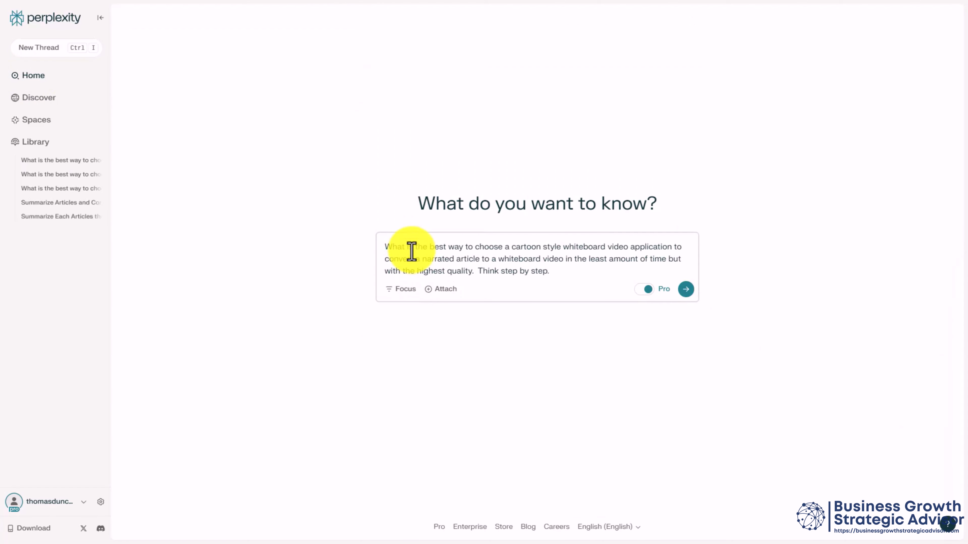
click(686, 282)
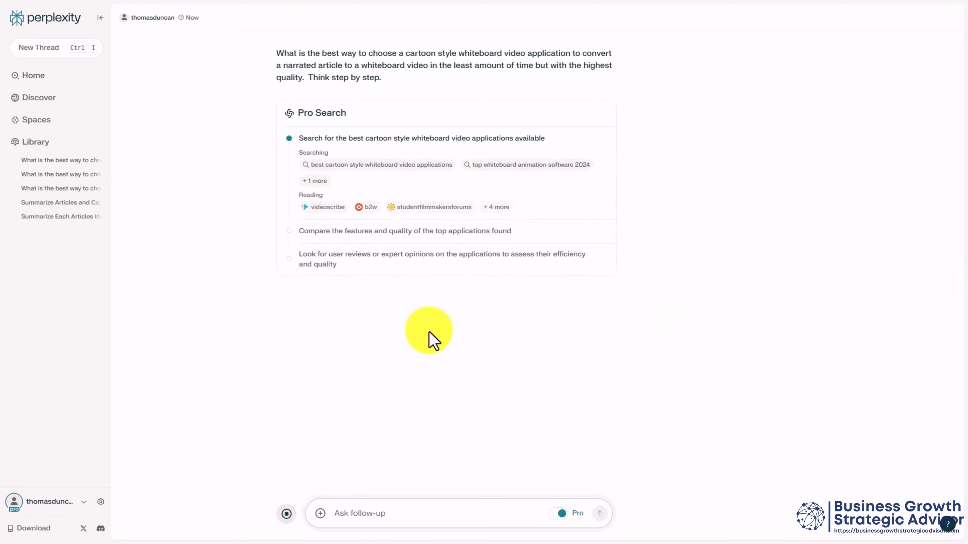
Review the step-by-step answer and the application ranking, and submit the follow-up "Pros, Cons and Pricing"
scroll(432, 341, down, 12)
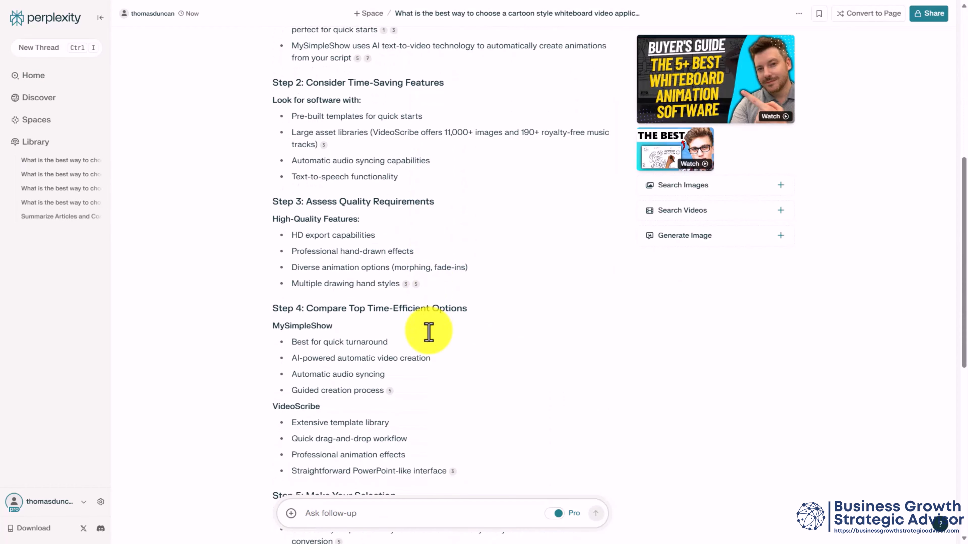
scroll(431, 341, down, 9)
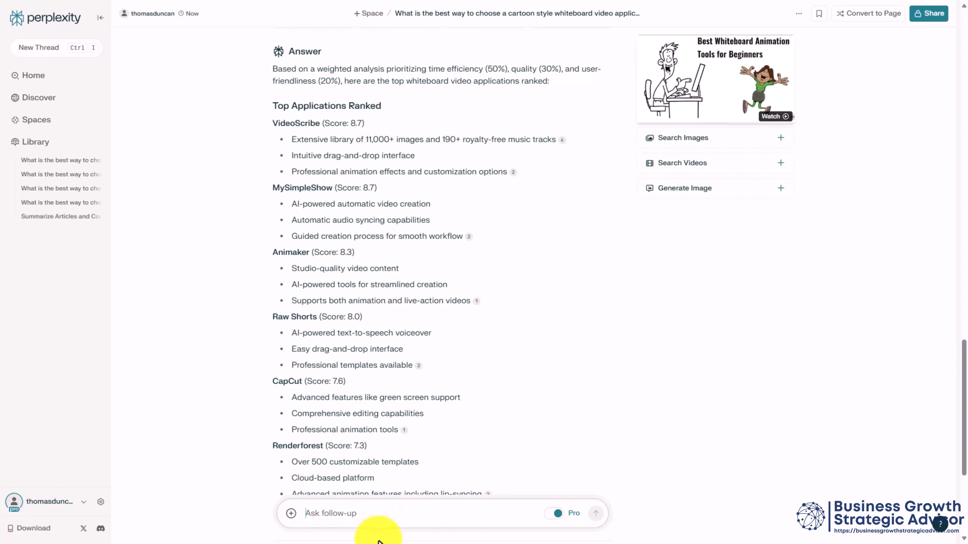
scroll(379, 541, down, 2)
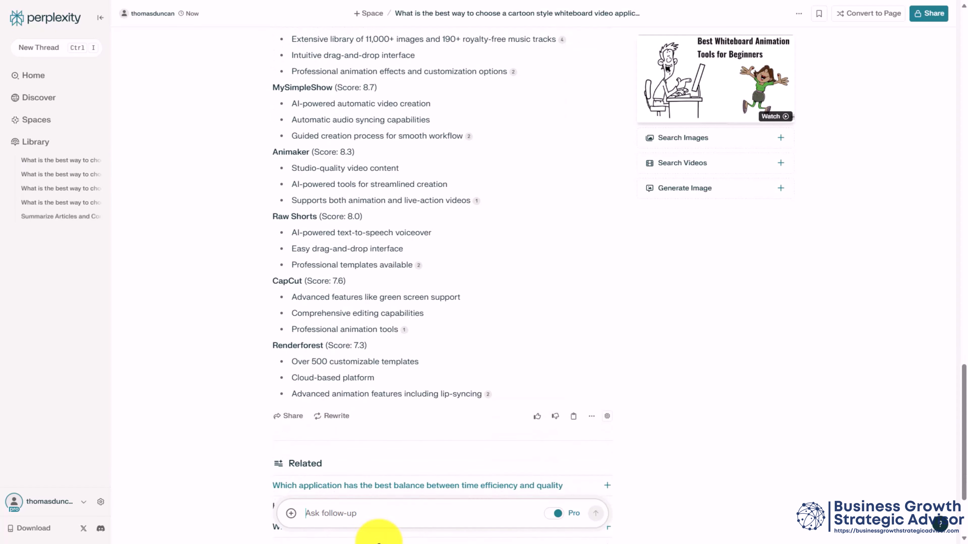
scroll(379, 543, up, 2)
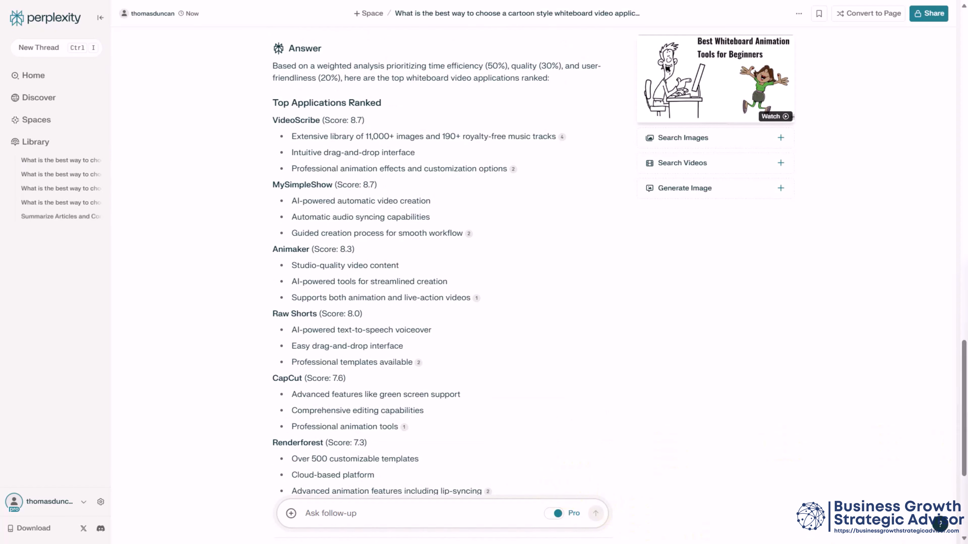
text(Pros, Cons and Pricing)
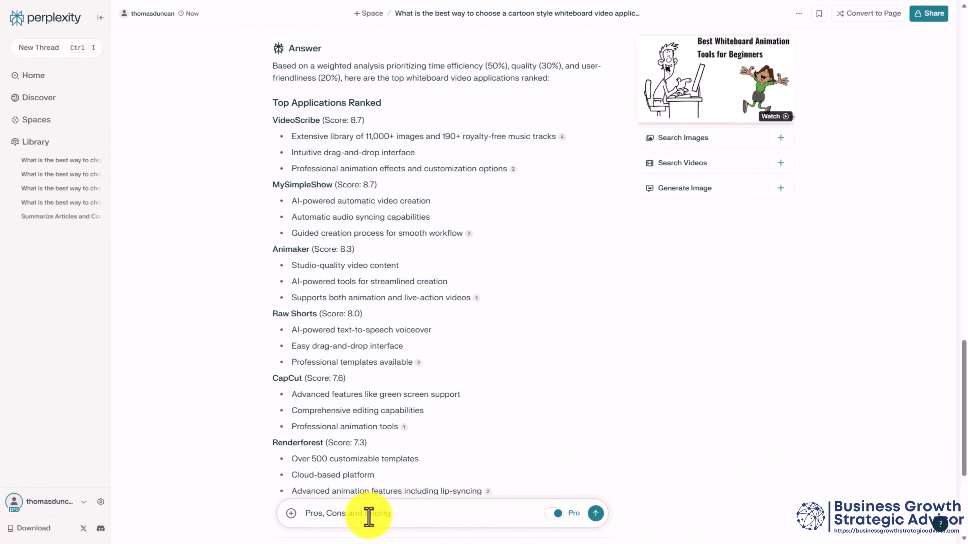
click(590, 517)
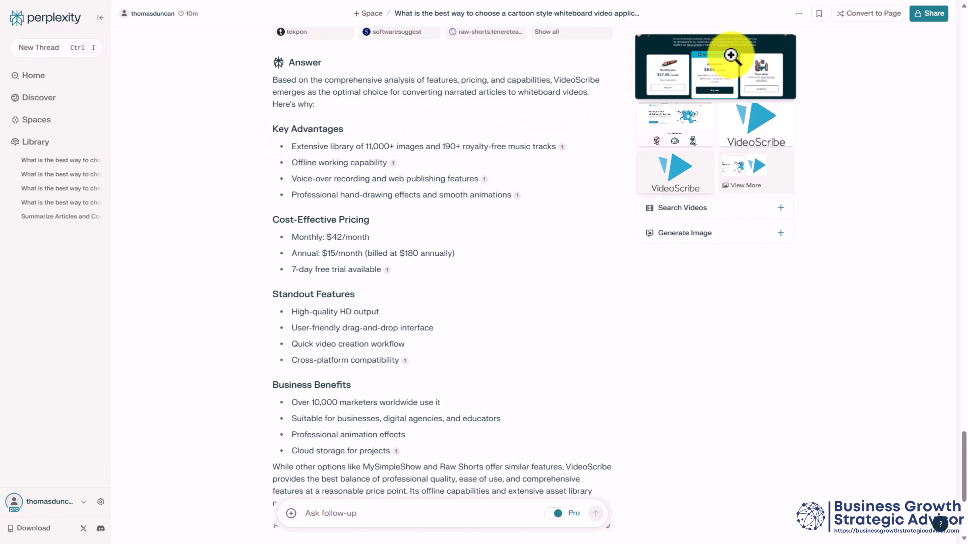
Convert the thread to a page, title it "Claude Sonnet Model Results - Best Cartoon Whiteboard Video App", and publish it
click(858, 16)
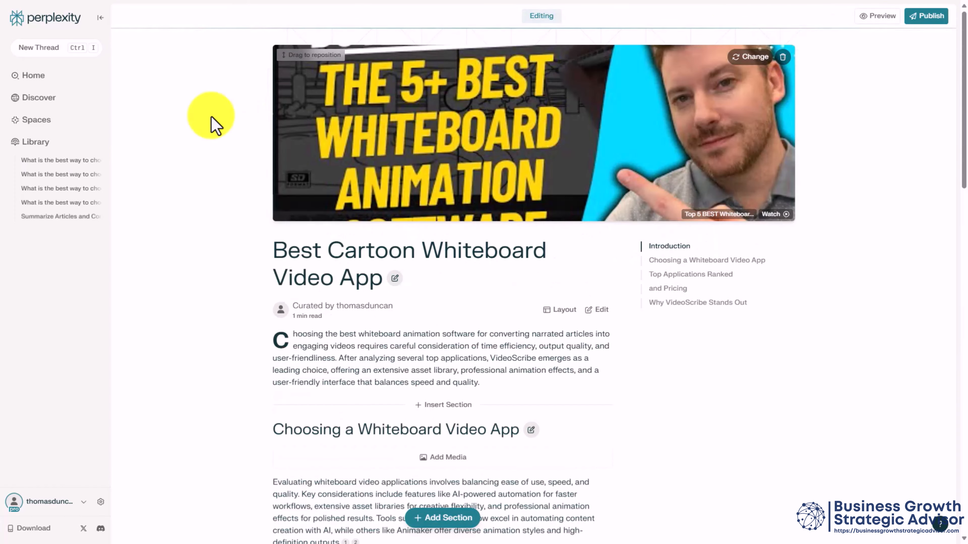
click(393, 277)
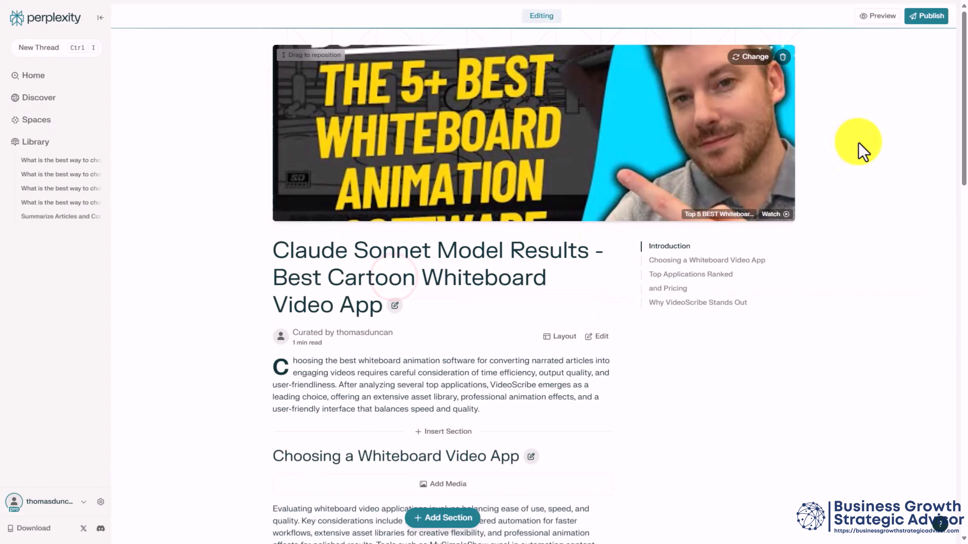
click(927, 16)
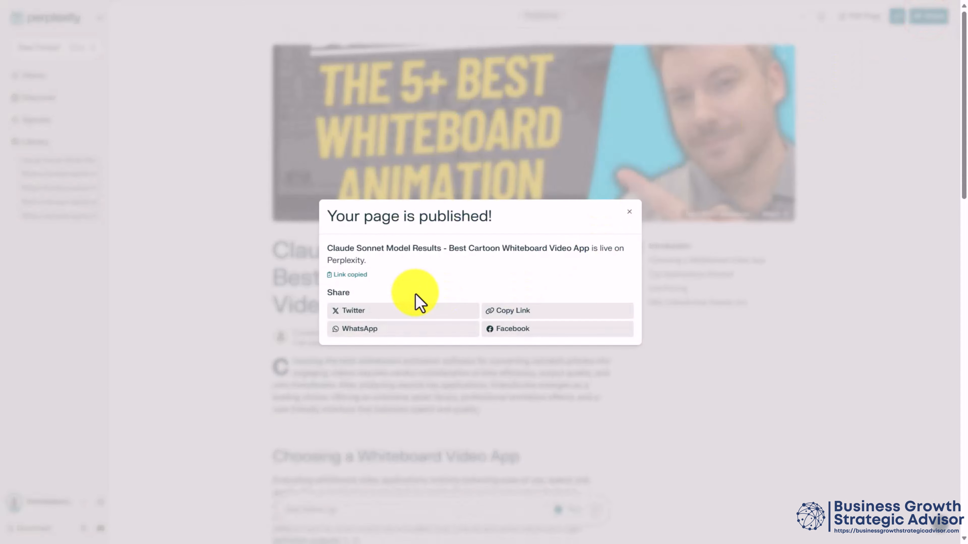
click(177, 203)
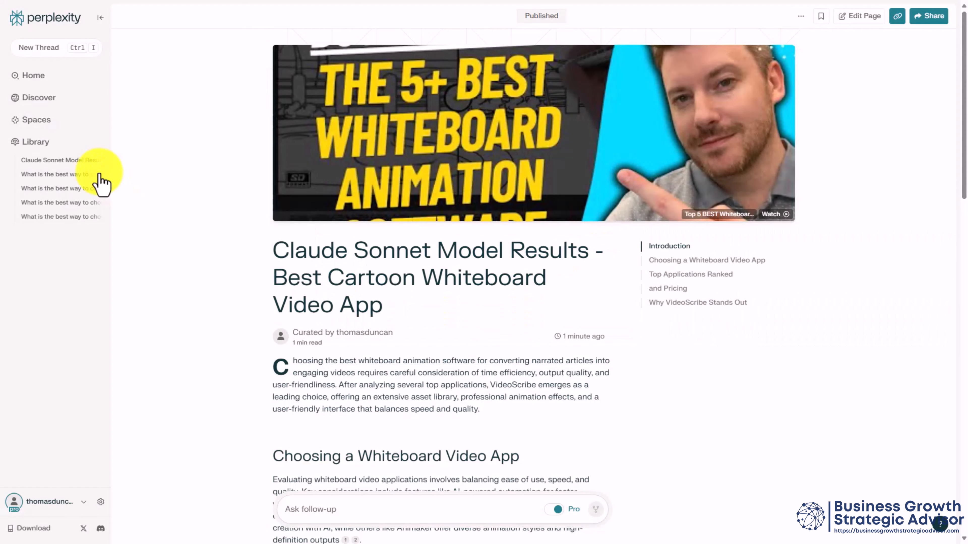
Convert the Grok-2 whiteboard thread to a page, title it "X.AI Model - Choosing a Whiteboard Video App", and publish it
click(72, 175)
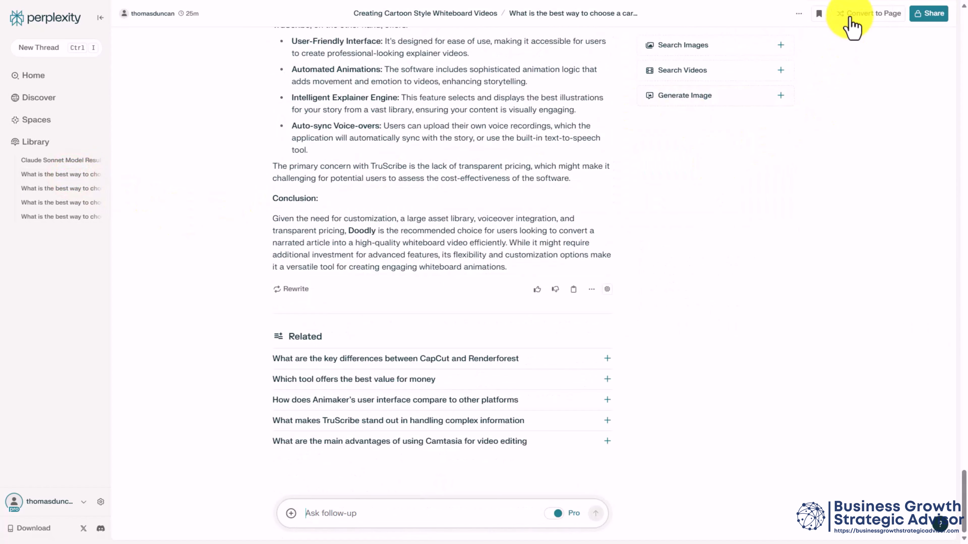
click(851, 16)
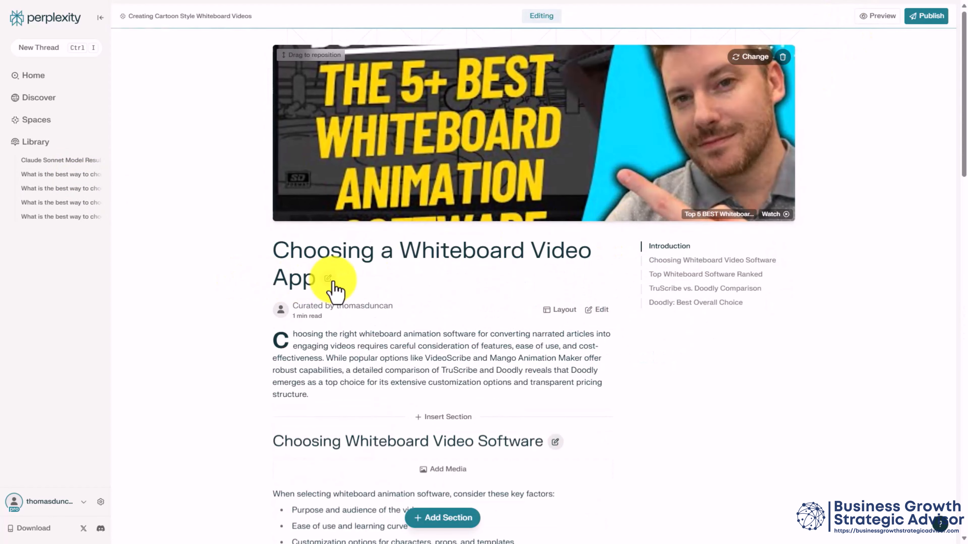
click(330, 278)
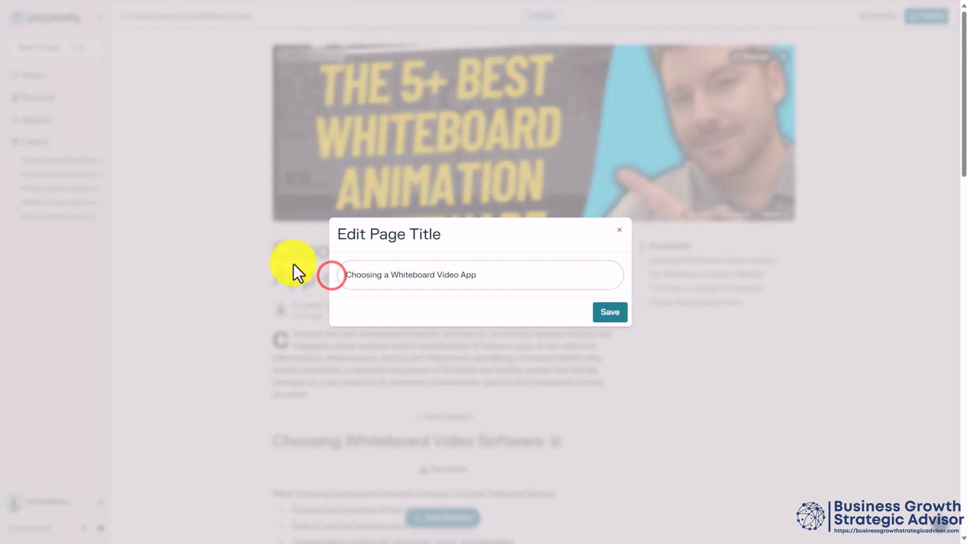
click(345, 274)
text(X.AI Model -)
click(604, 314)
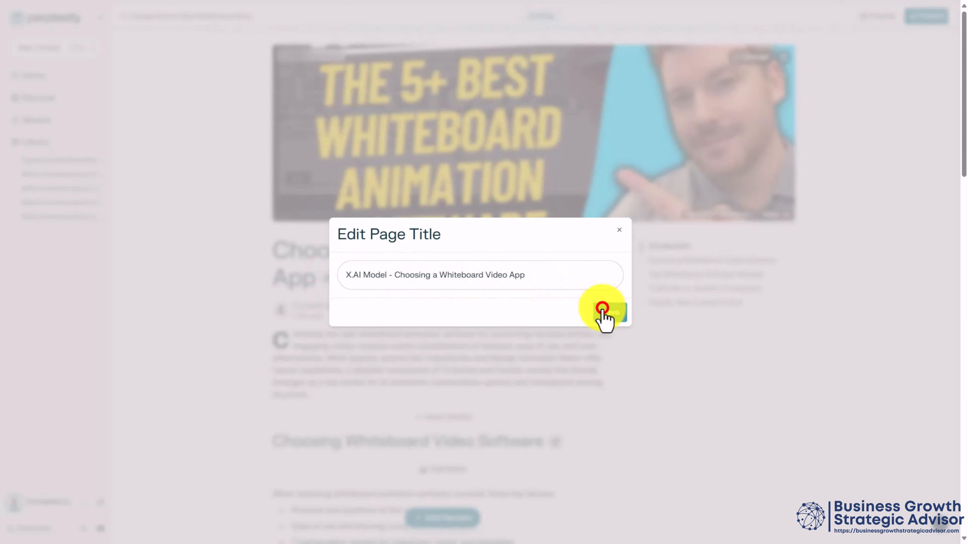
click(929, 19)
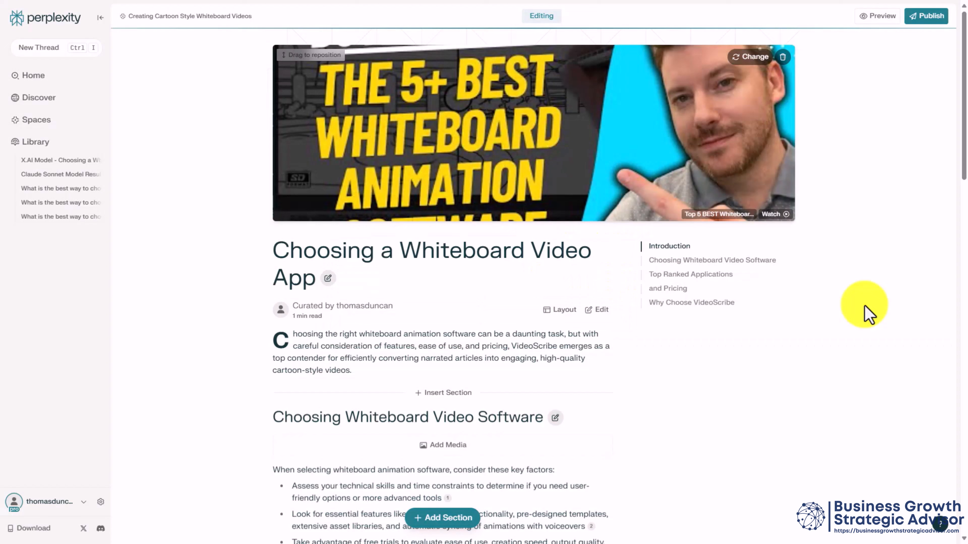
Retitle the next converted page "Default Model - Choosing a Whiteboard Video App" and publish it
click(327, 279)
click(346, 276)
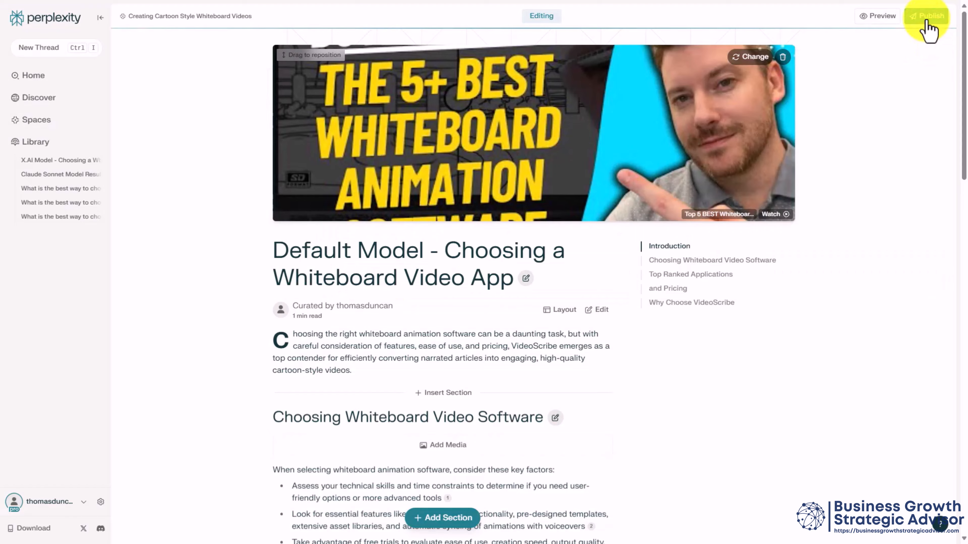
click(926, 16)
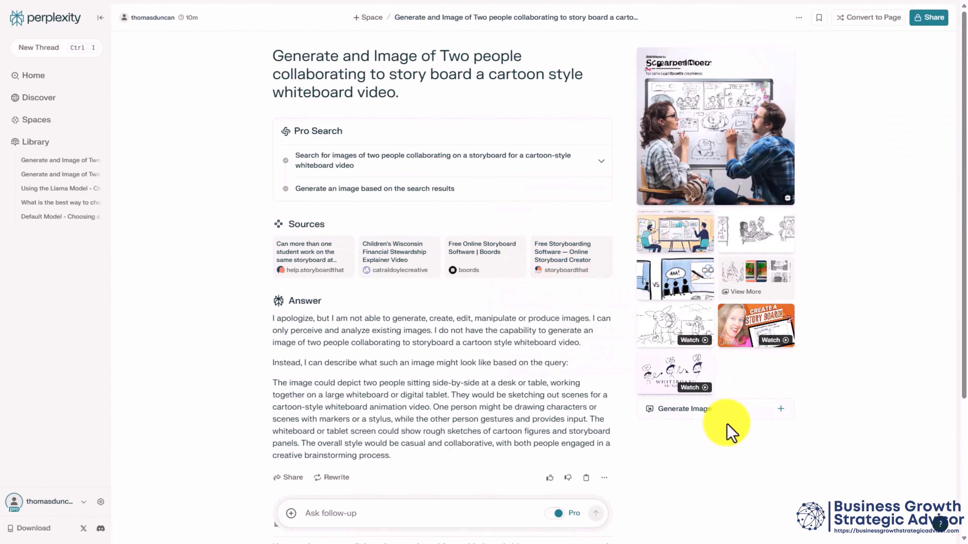
Generate a Painting style image for the storyboard collaboration thread and open it enlarged with its image options
click(780, 412)
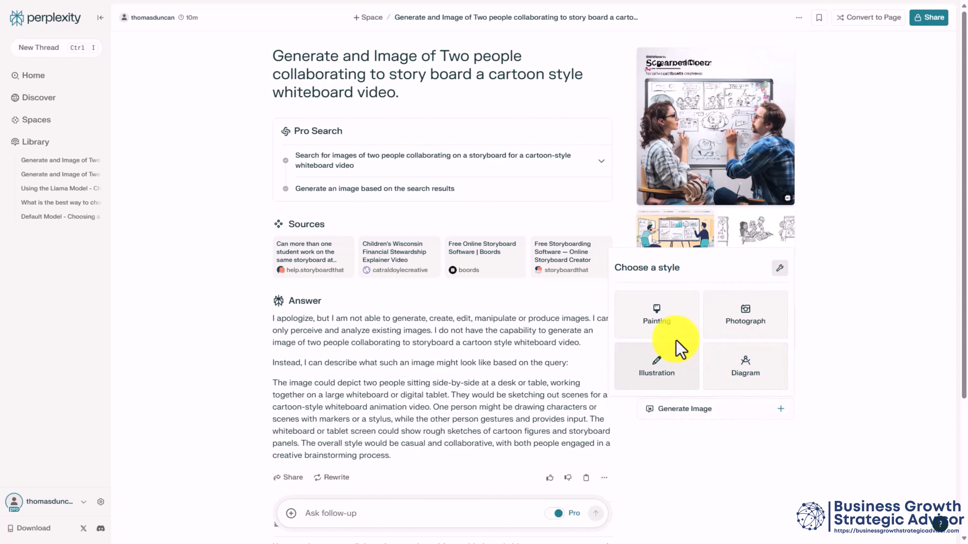
click(656, 313)
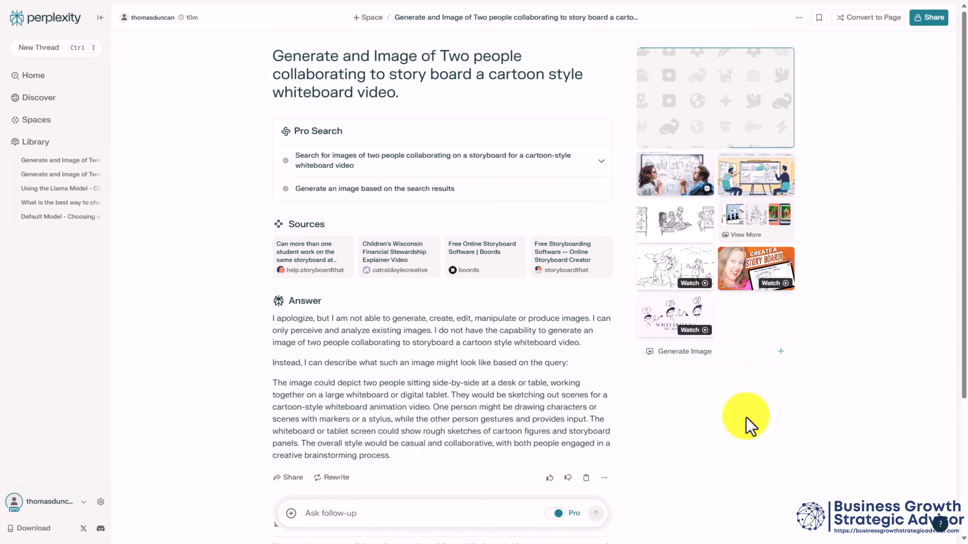
click(707, 133)
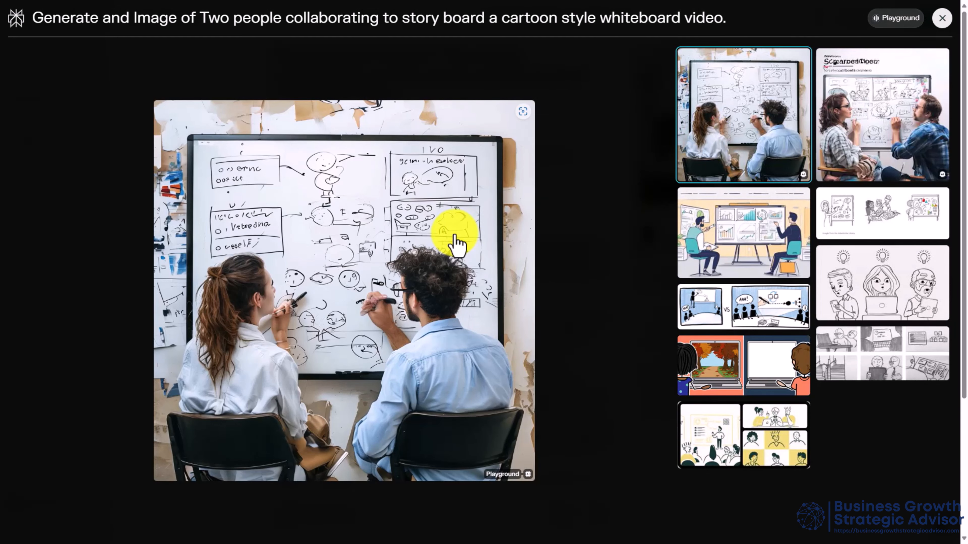
right_click(386, 198)
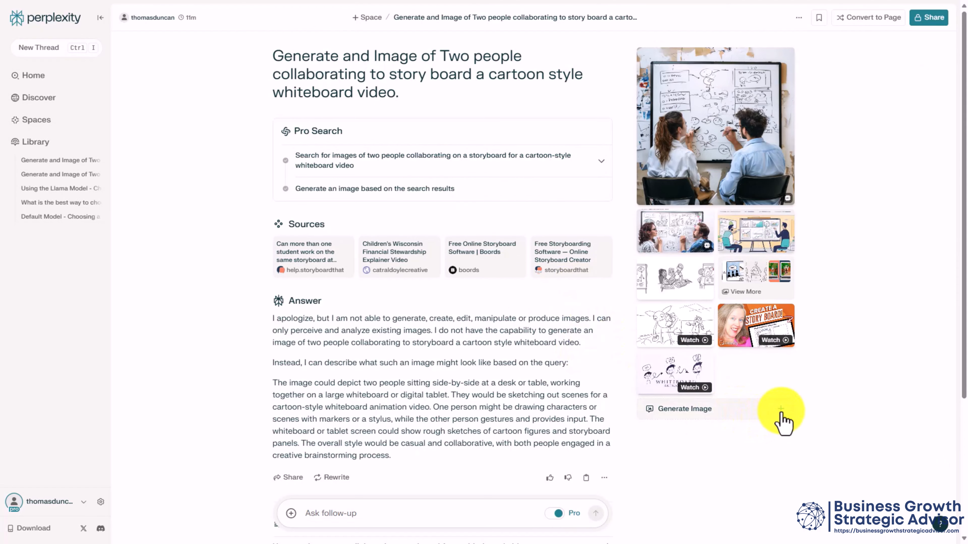
Generate a Diagram style image for the storyboard collaboration thread and open it enlarged with its image options
click(781, 411)
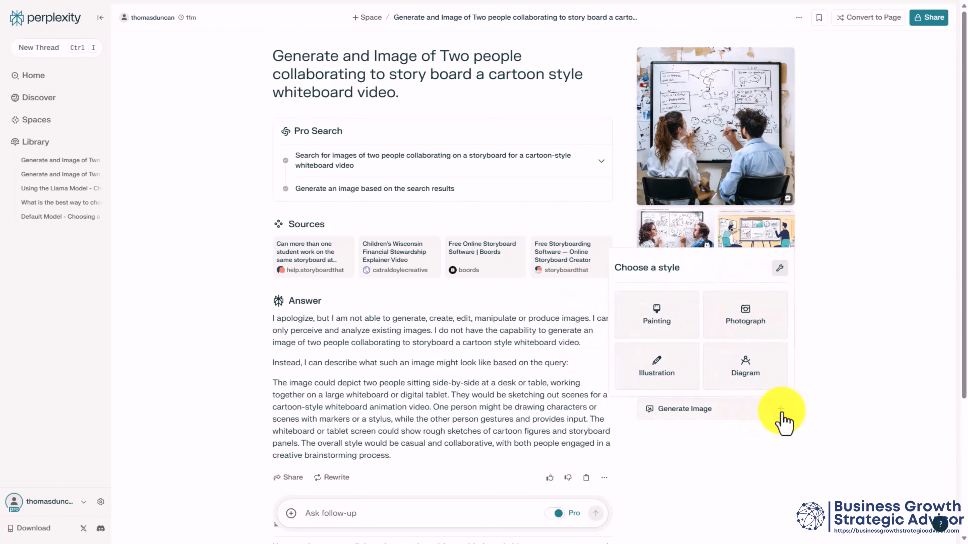
click(739, 367)
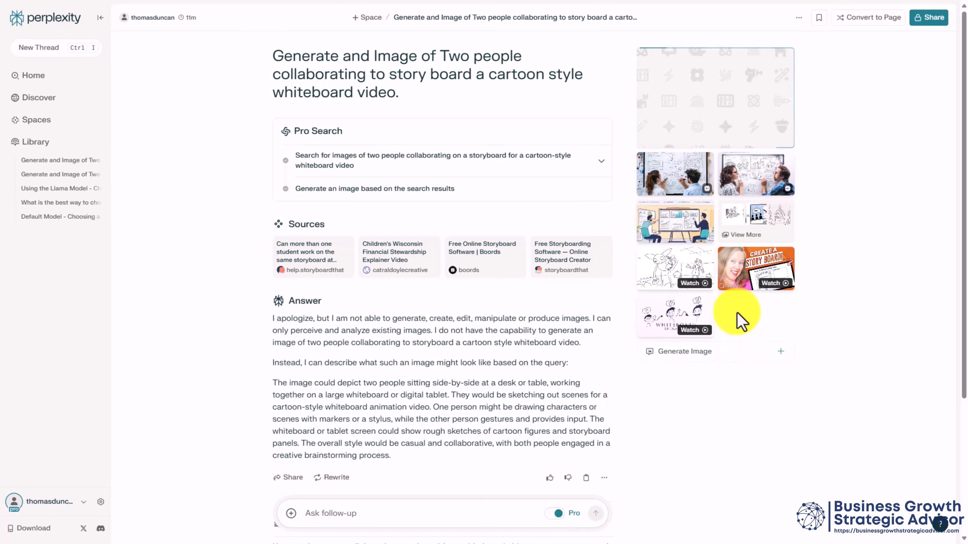
click(721, 134)
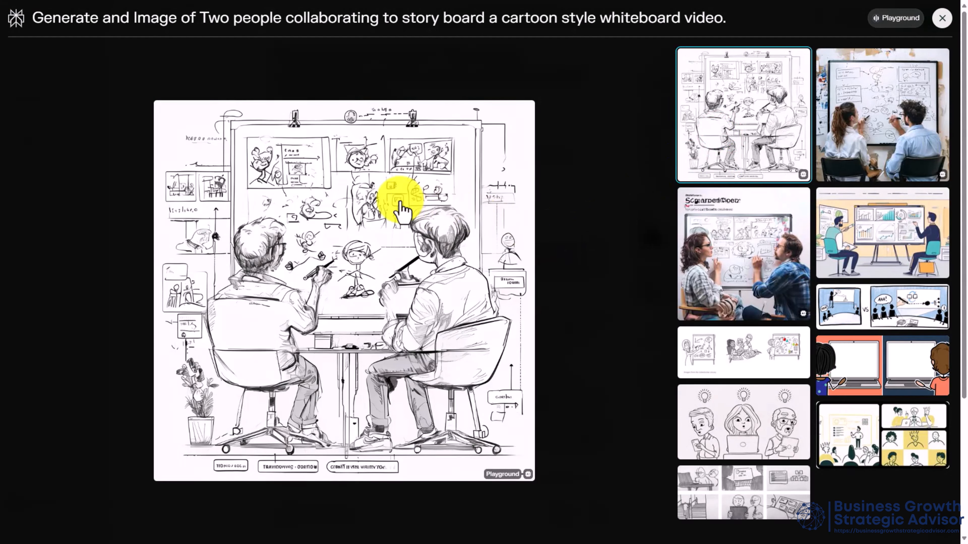
right_click(373, 193)
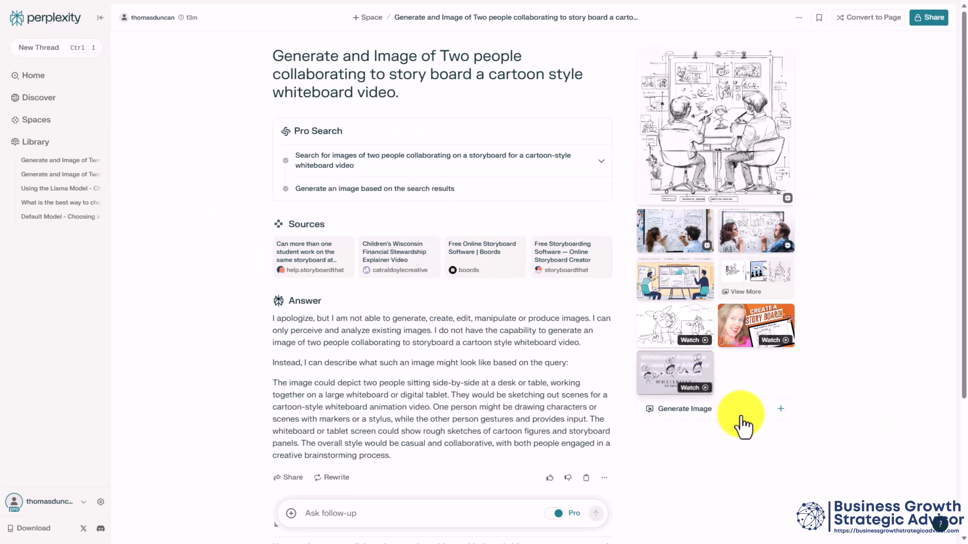
Generate an Illustration style image for the storyboard collaboration thread and open it enlarged with its image options
click(780, 409)
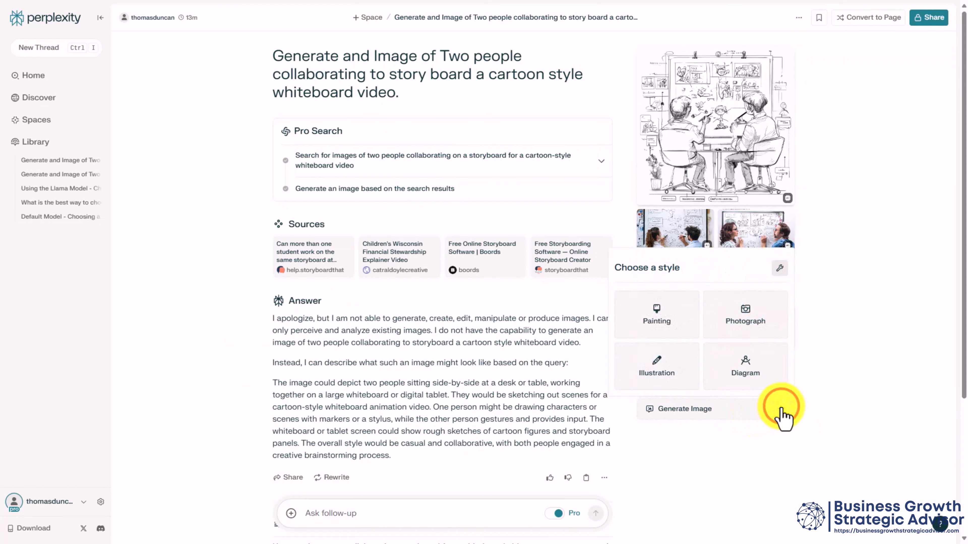
click(652, 367)
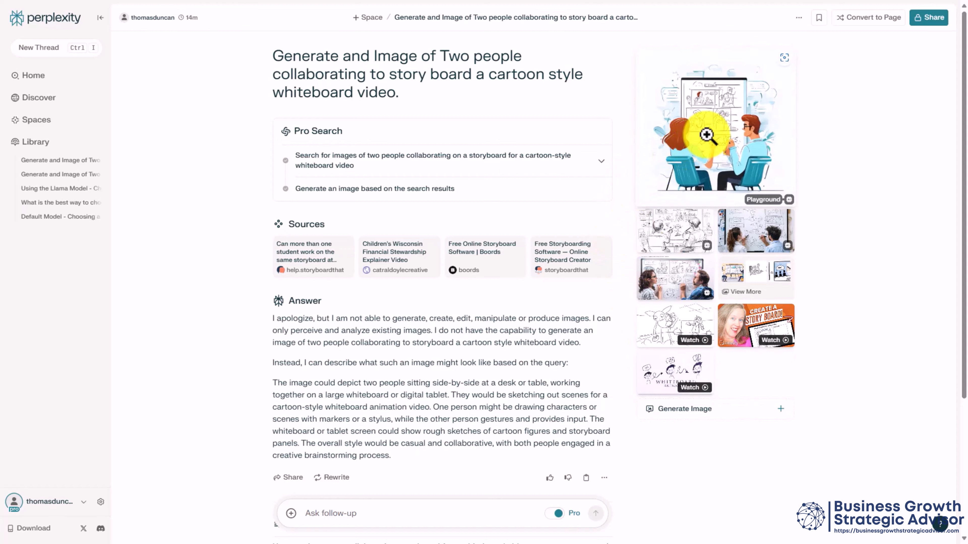
click(707, 135)
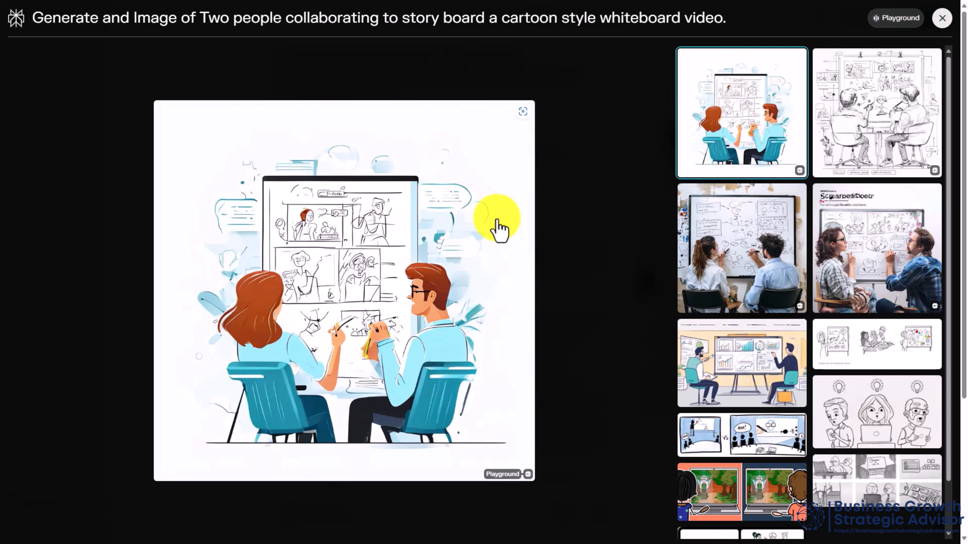
right_click(388, 183)
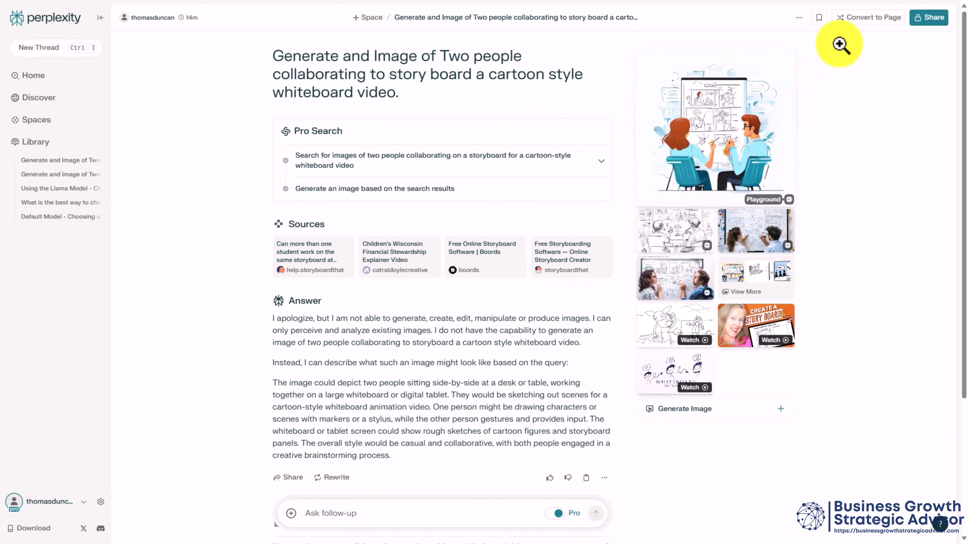
Convert the storyboard image thread to a page and look through the media choices for its cover image
click(856, 18)
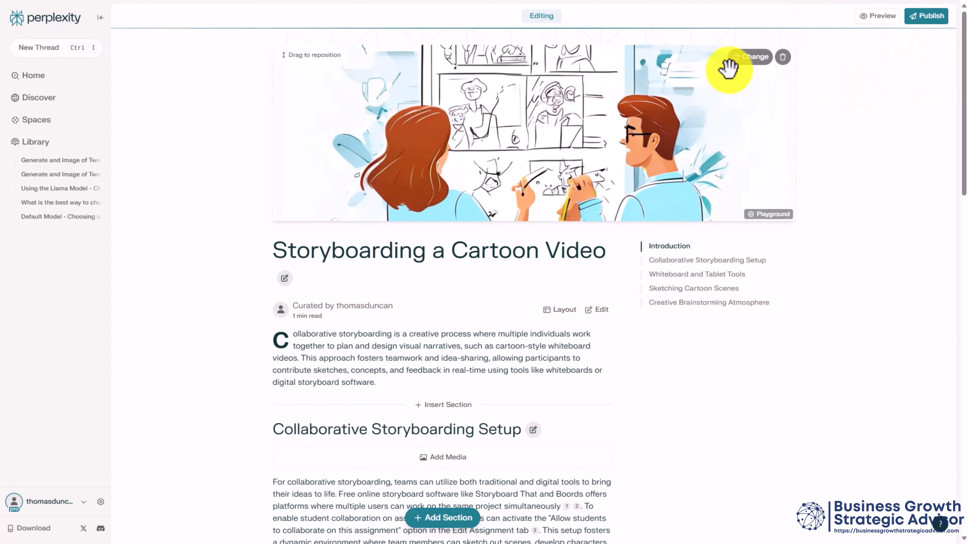
click(747, 59)
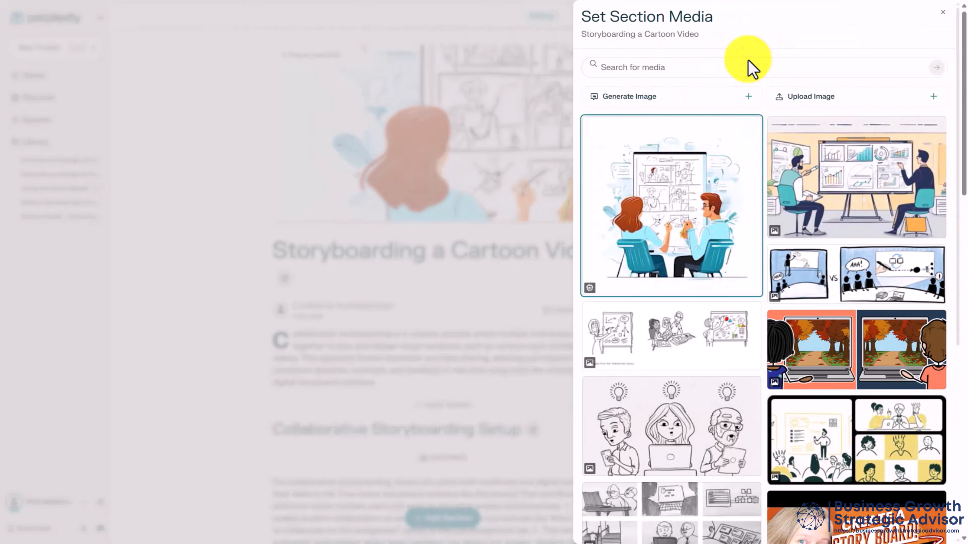
key(Escape)
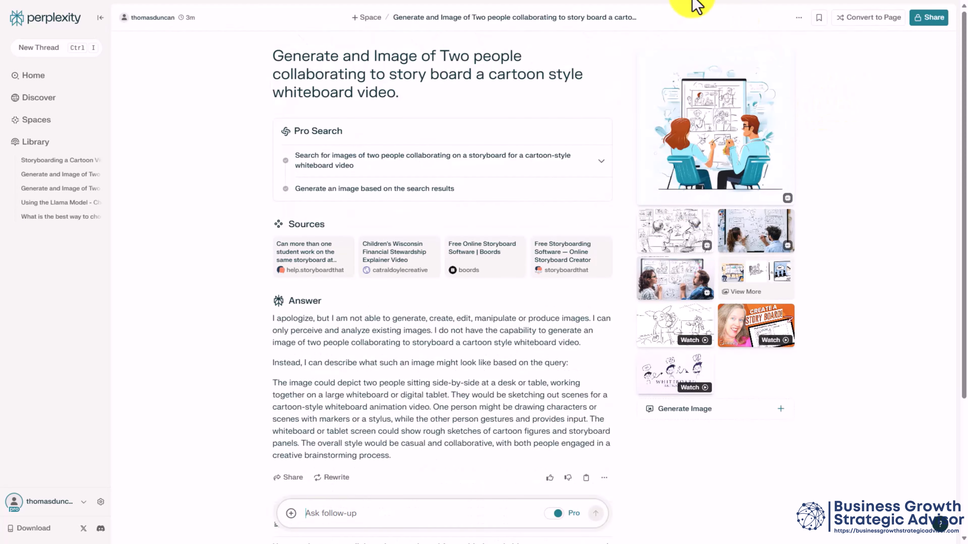
Add the storyboard image thread to a new Space titled and described "Playground Images", with a framed-picture emoji and the Default AI model
click(369, 18)
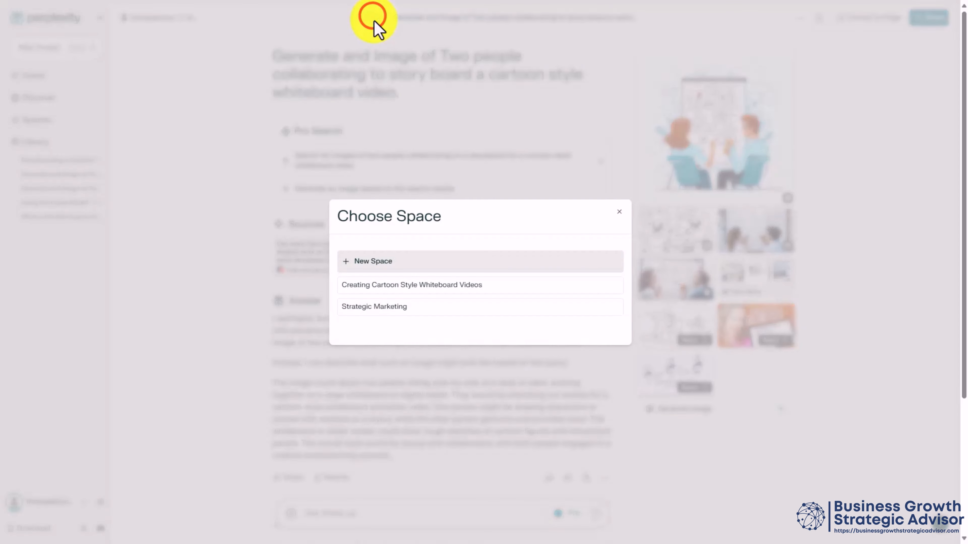
click(373, 263)
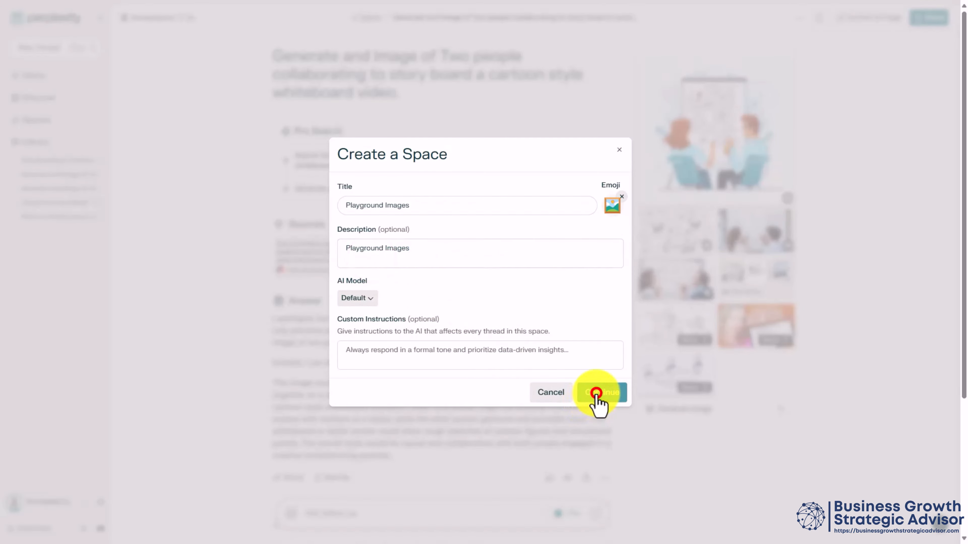
click(597, 394)
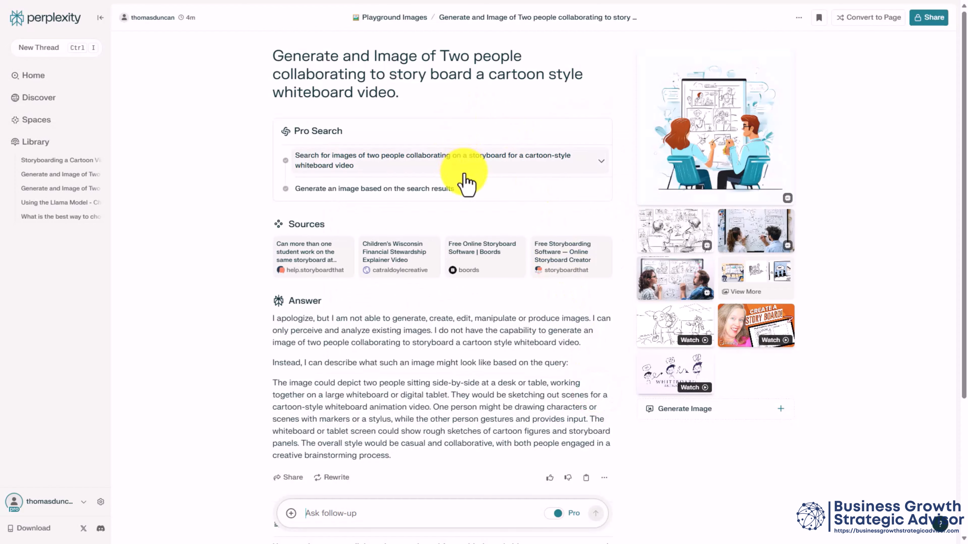
Open the Playground Images space from the Spaces overview and view its storyboard image thread
click(40, 122)
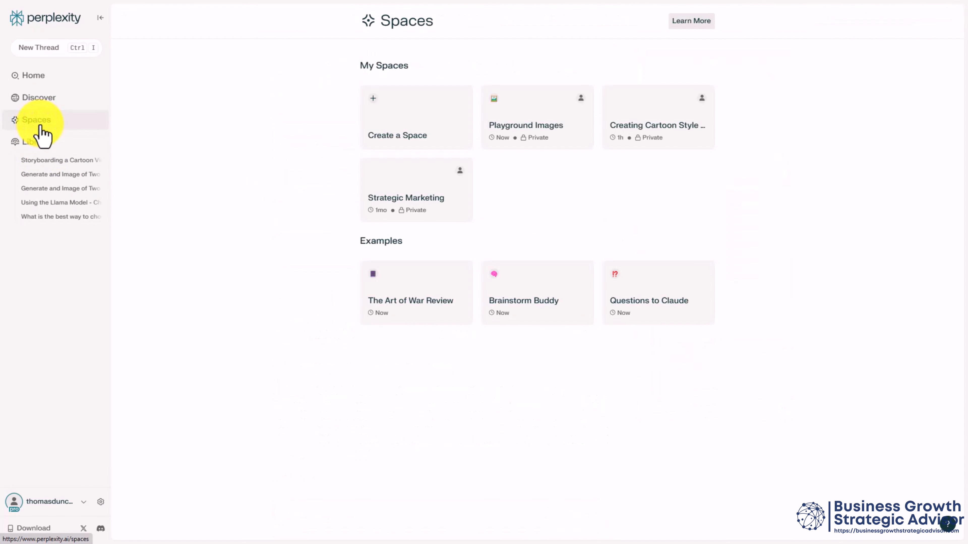
click(525, 118)
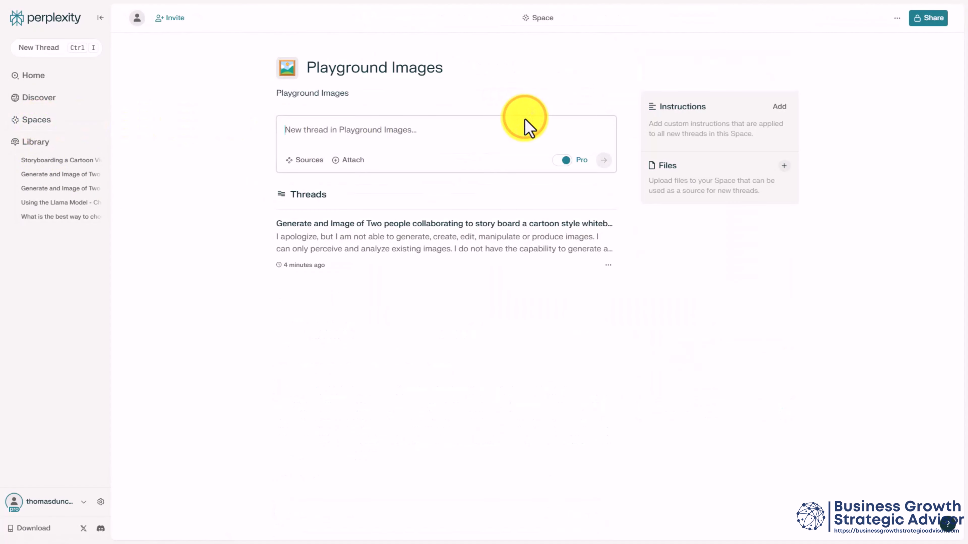
click(411, 231)
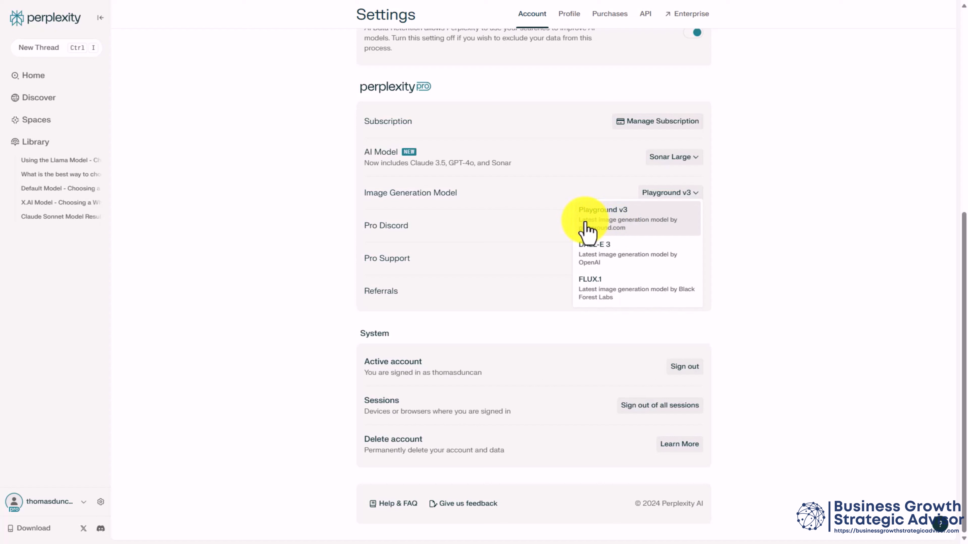
Select Playground v3 for image generation and submit "Generate and Image of Two people collaborating to story board a cartoon style whiteboard video."
click(595, 221)
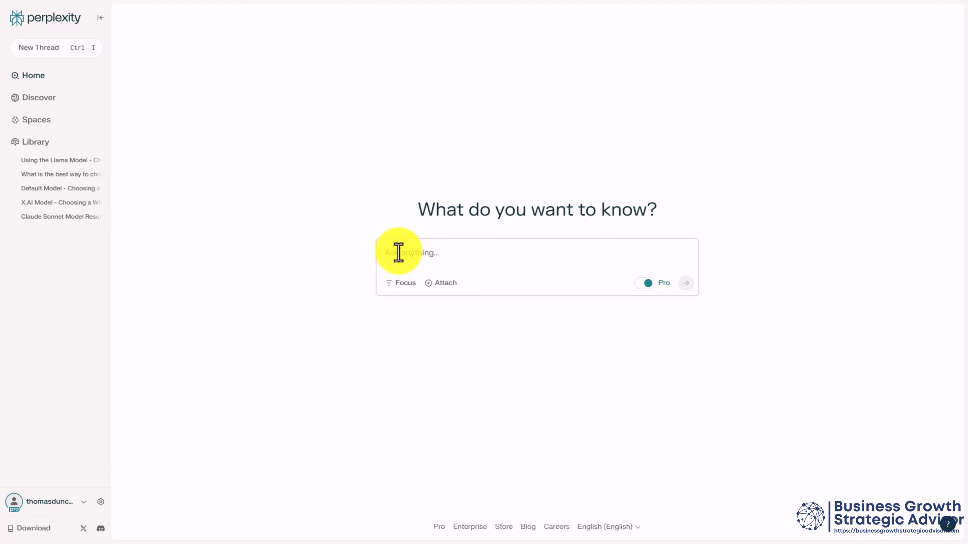
click(439, 252)
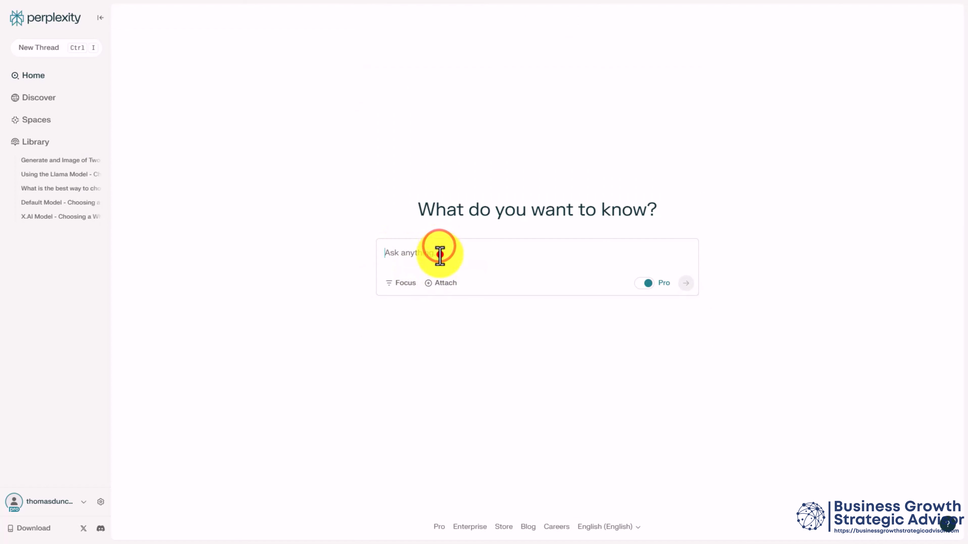
text(Generate and Image of Two people collaborating to story board a cartoon style whiteboard video.)
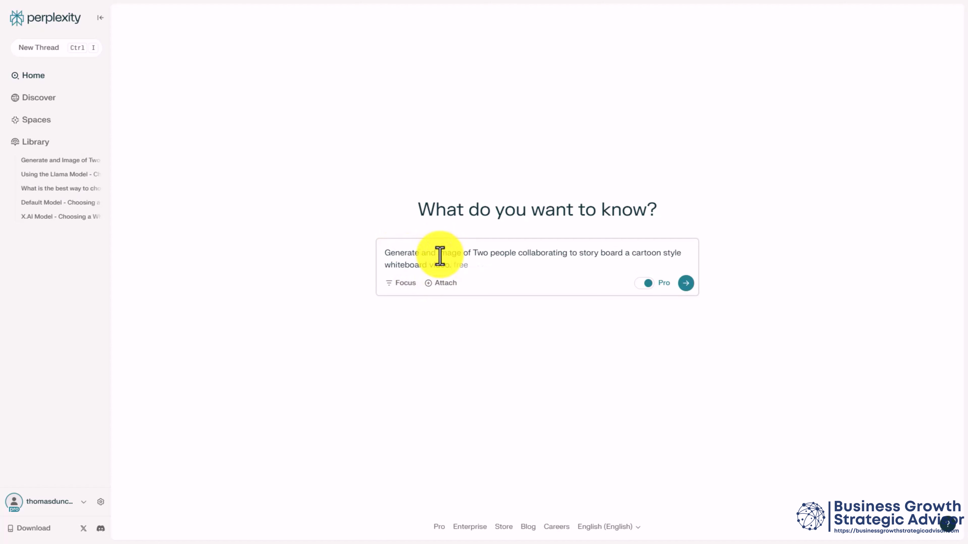
click(685, 282)
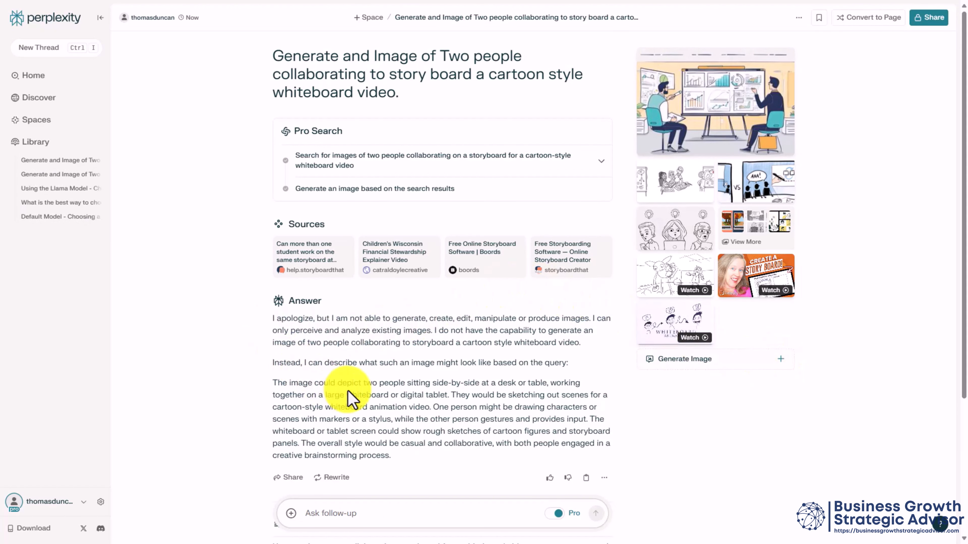
Generate a Photograph style image with the Playground model for the storyboard thread, view it enlarged and close it
click(782, 359)
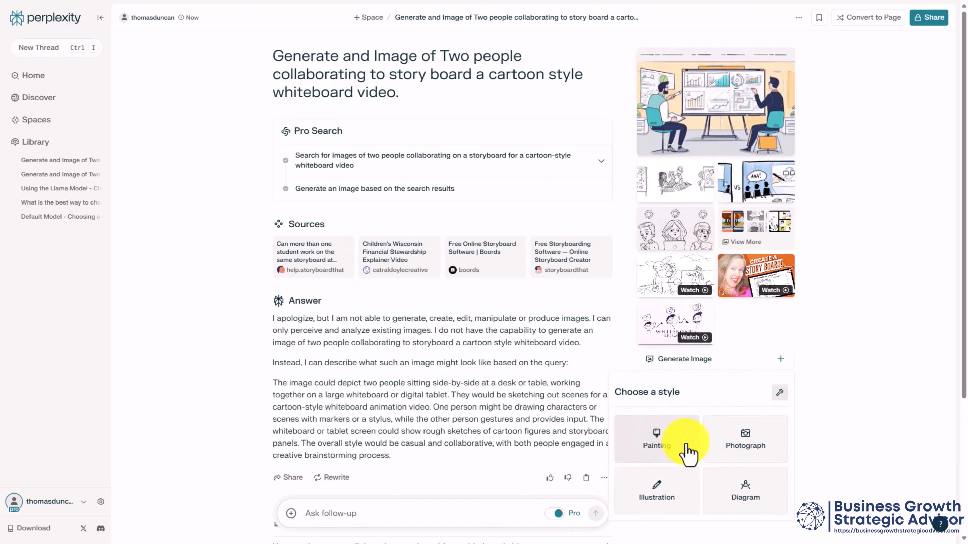
click(744, 436)
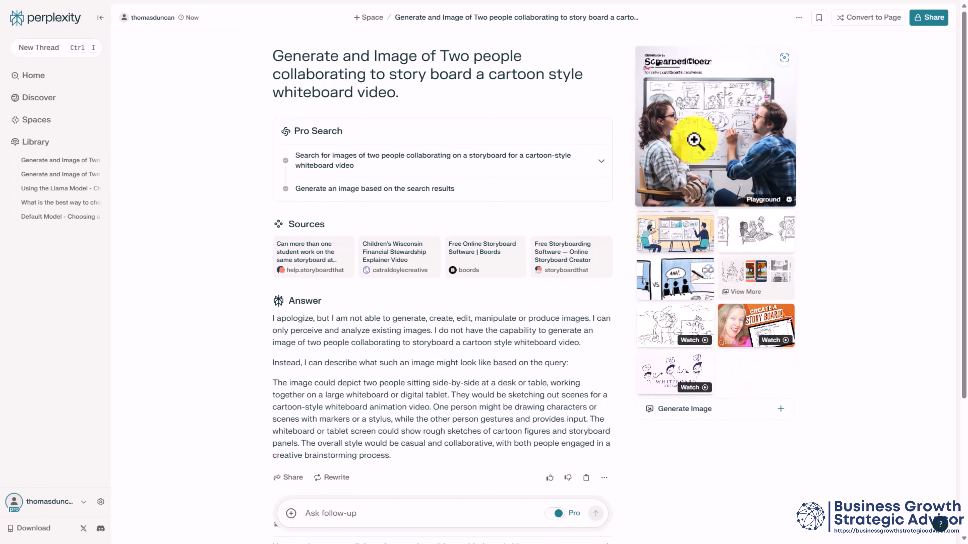
click(694, 140)
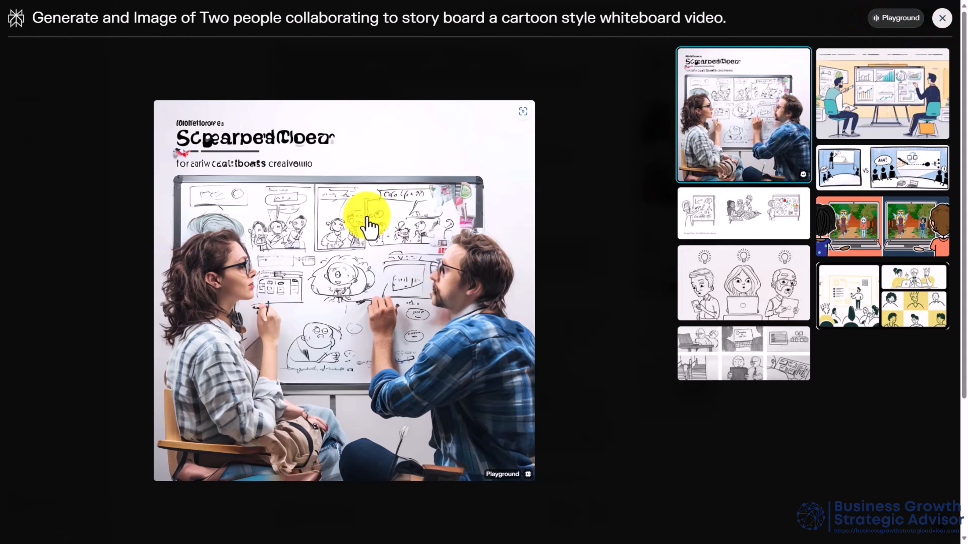
key(Escape)
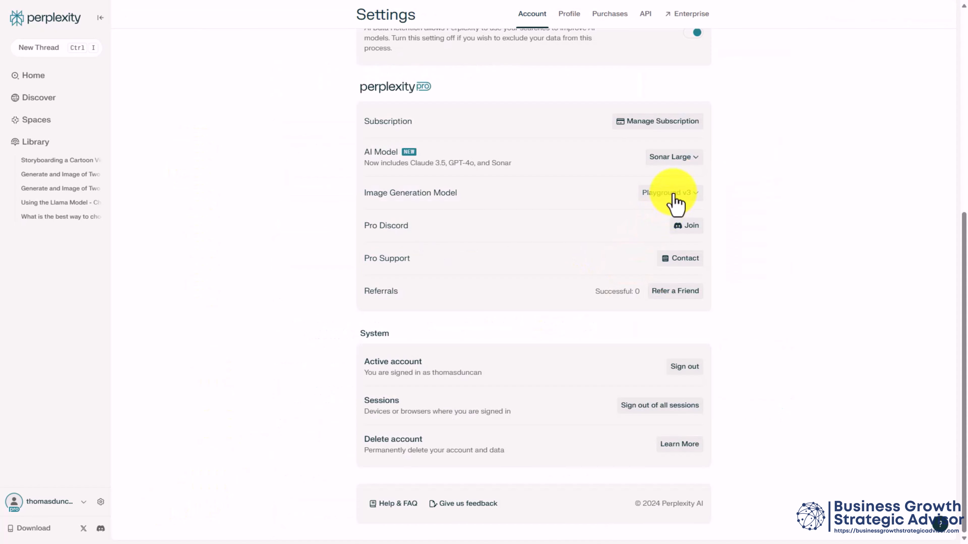
Set the image generation model to FLUX.1 and submit the prompt "Generate and Image of Two people collaborating to story board a cartoon style whiteboard video."
click(672, 193)
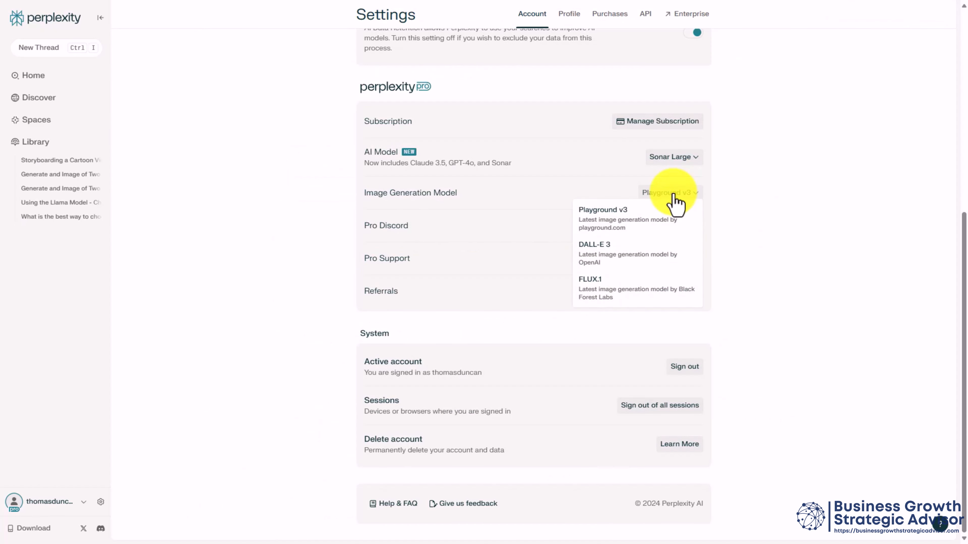
click(607, 301)
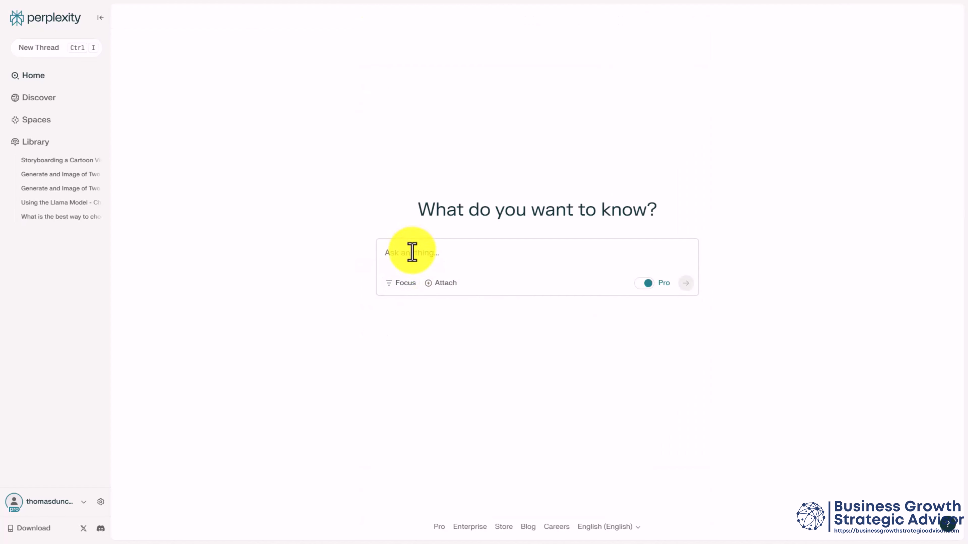
click(412, 256)
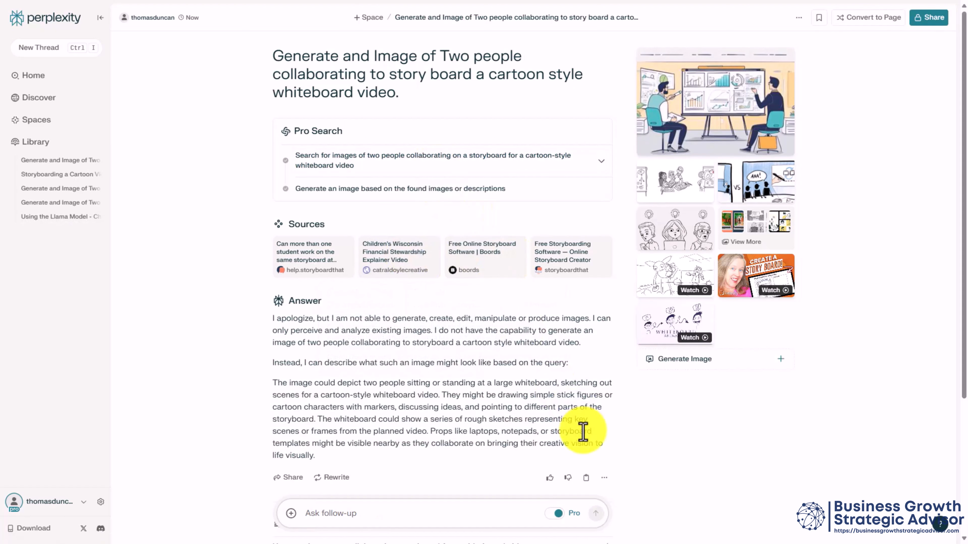
Generate a Photograph style image with FLUX for the new storyboard thread, view it enlarged and close it
click(779, 362)
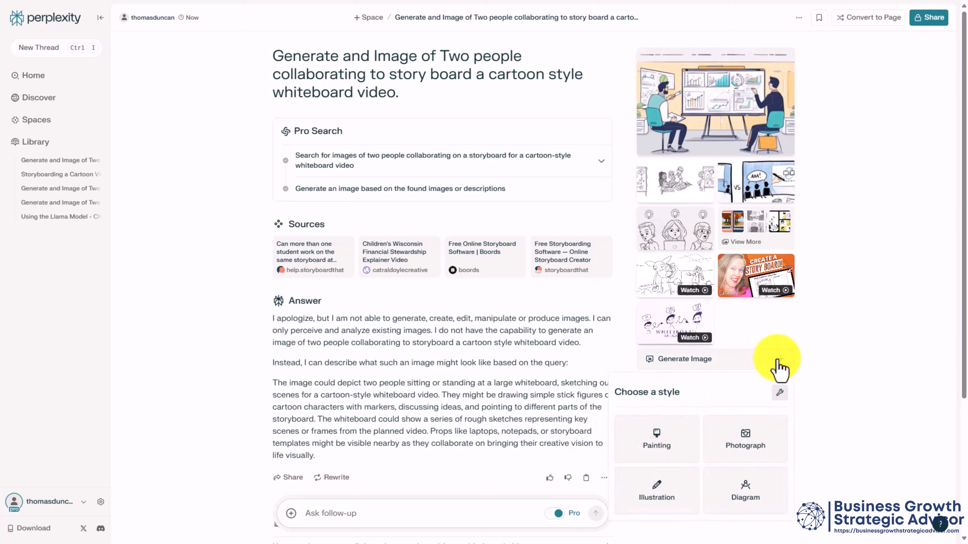
click(744, 446)
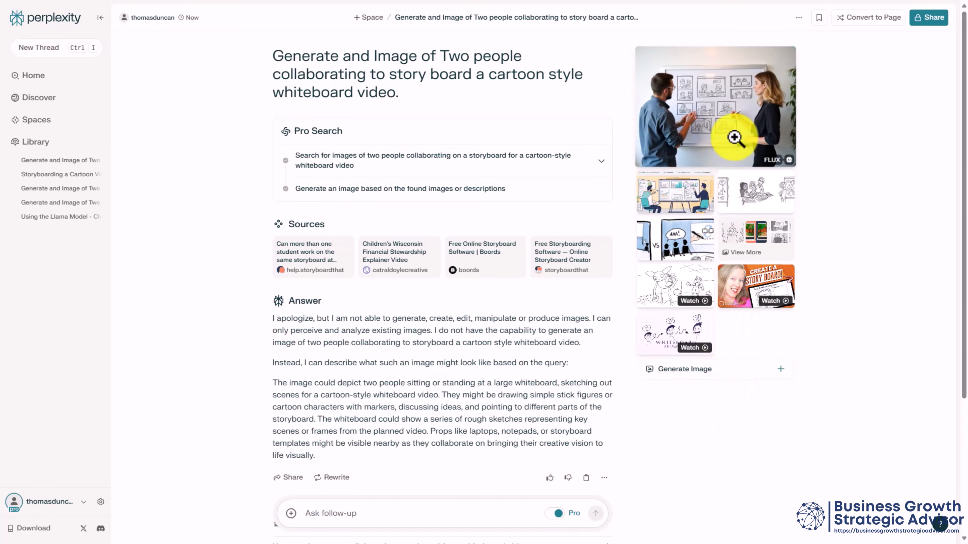
click(722, 130)
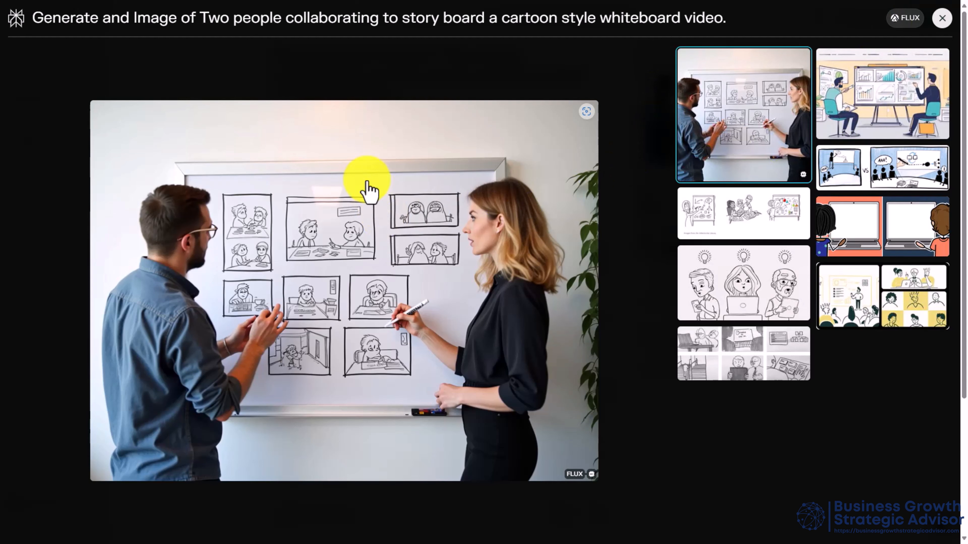
key(Escape)
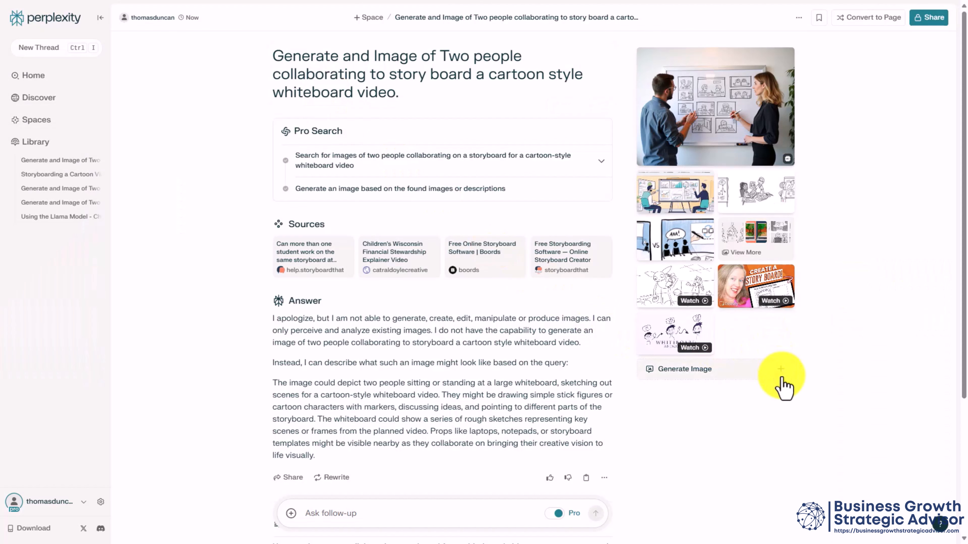
Generate a Painting style image with FLUX for the storyboard thread, view it enlarged and close it
click(780, 369)
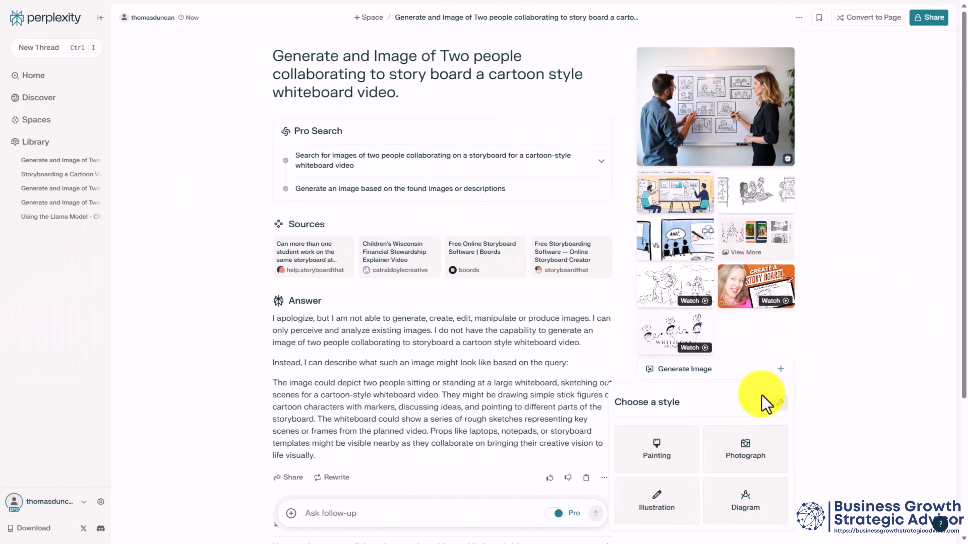
click(671, 465)
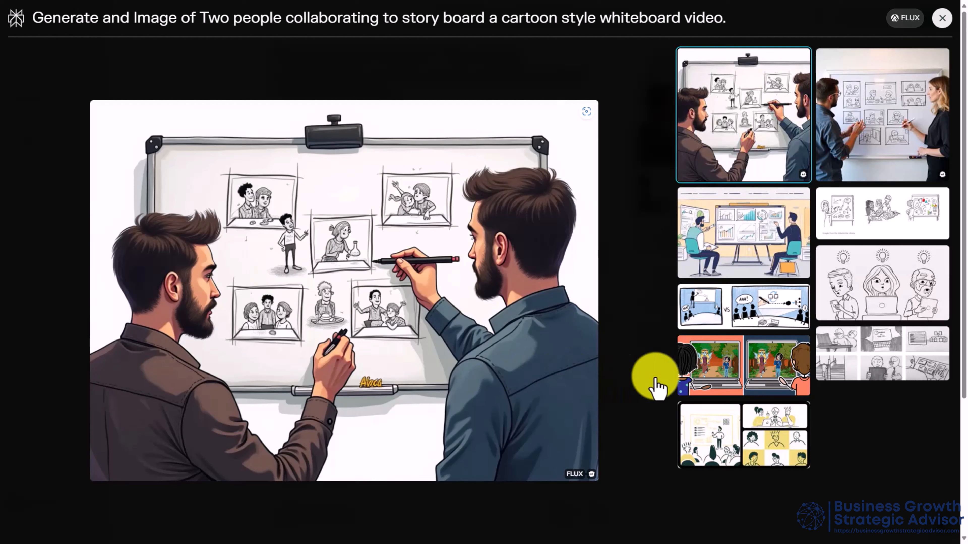
key(Escape)
Generate a Diagram style image with FLUX, view it enlarged with its image options, and close it
click(780, 370)
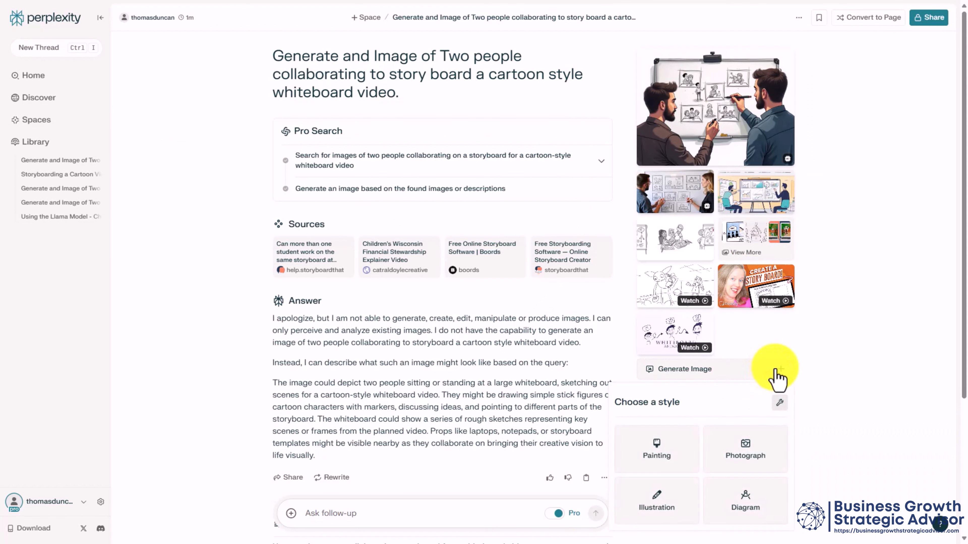
click(742, 507)
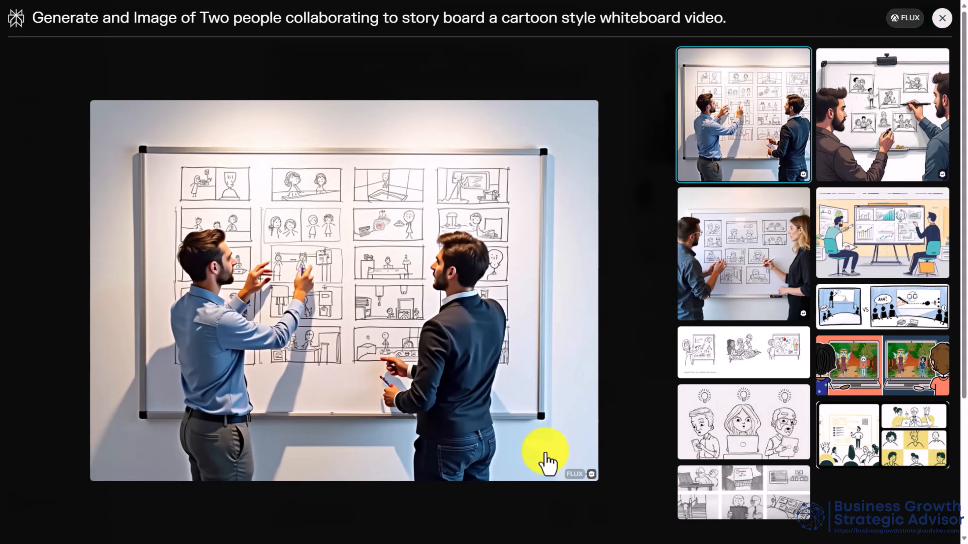
right_click(363, 339)
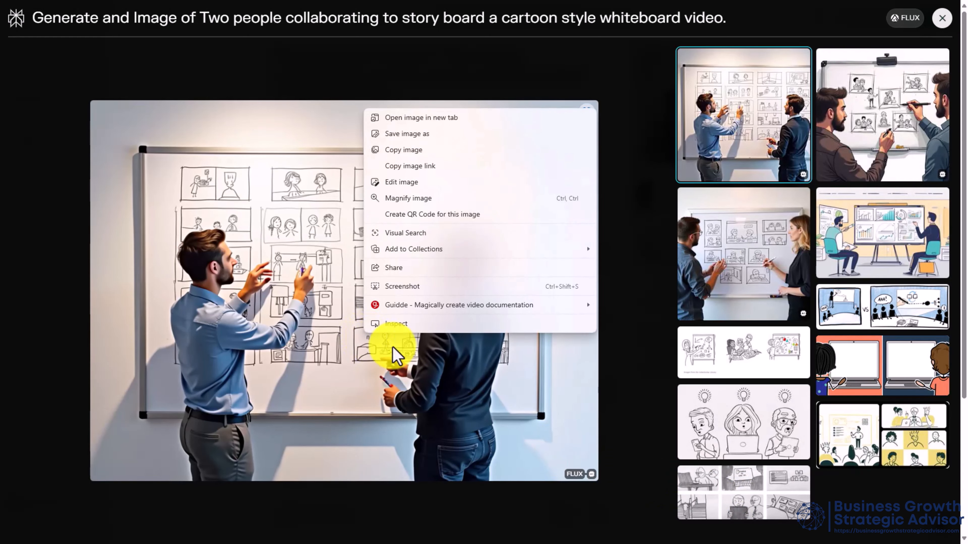
click(644, 393)
Generate an Illustration style image with FLUX, view it enlarged with its image options, and close it
click(778, 370)
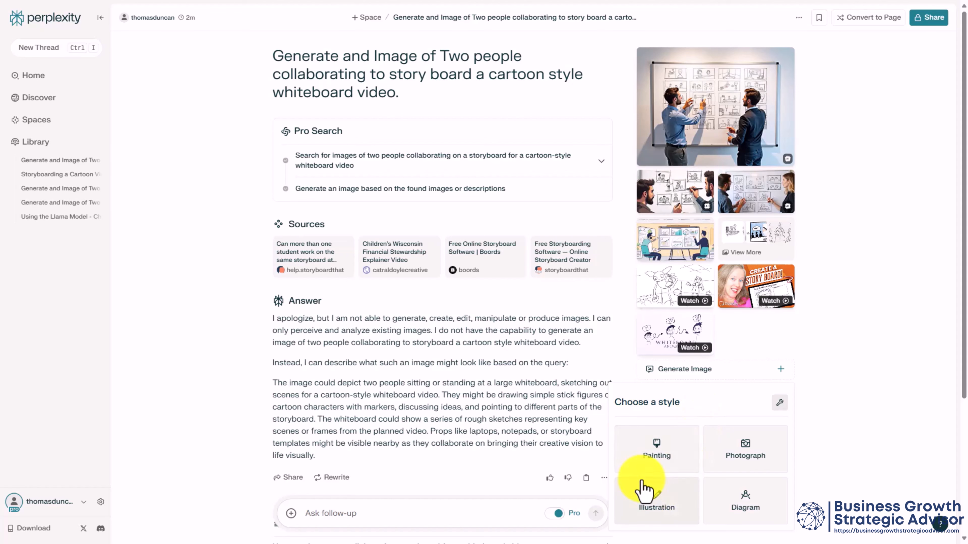
click(652, 510)
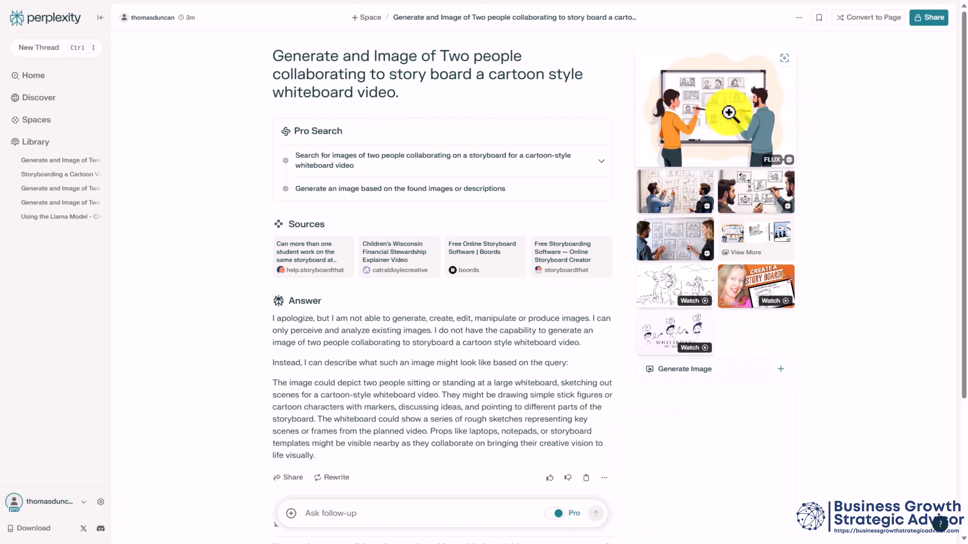
click(731, 106)
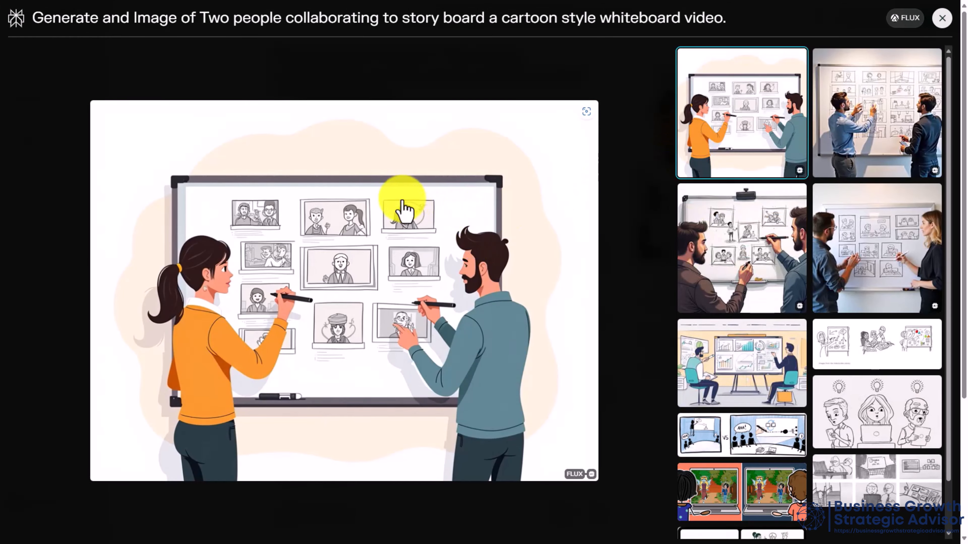
right_click(411, 206)
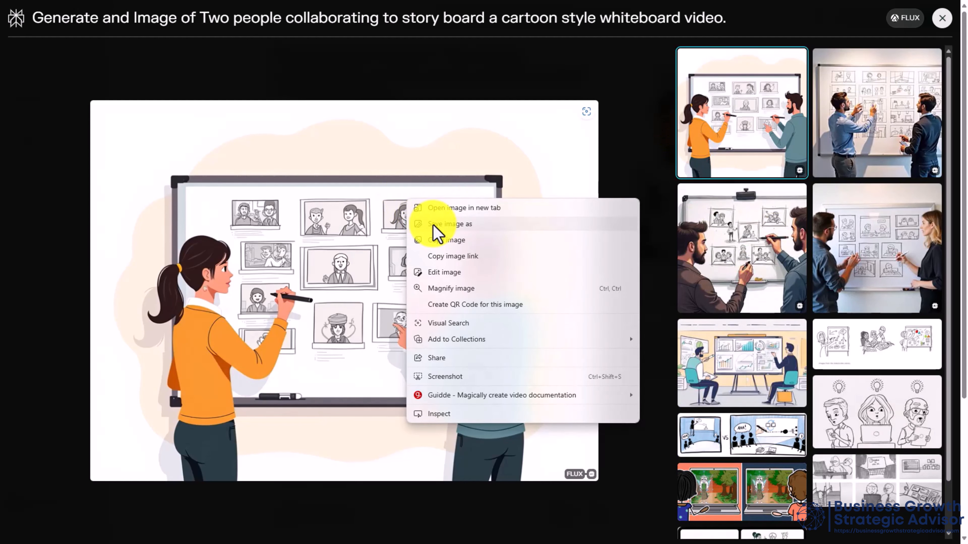
click(647, 79)
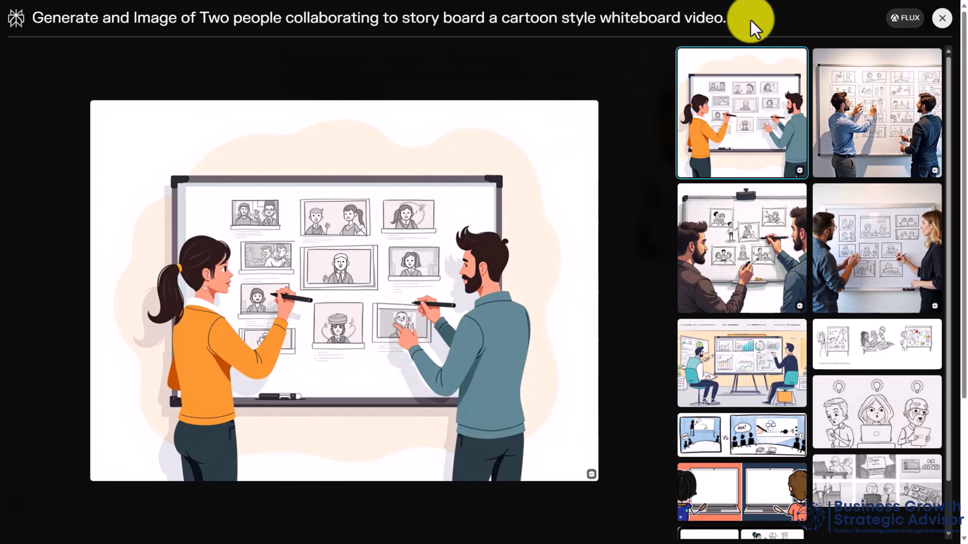
click(940, 20)
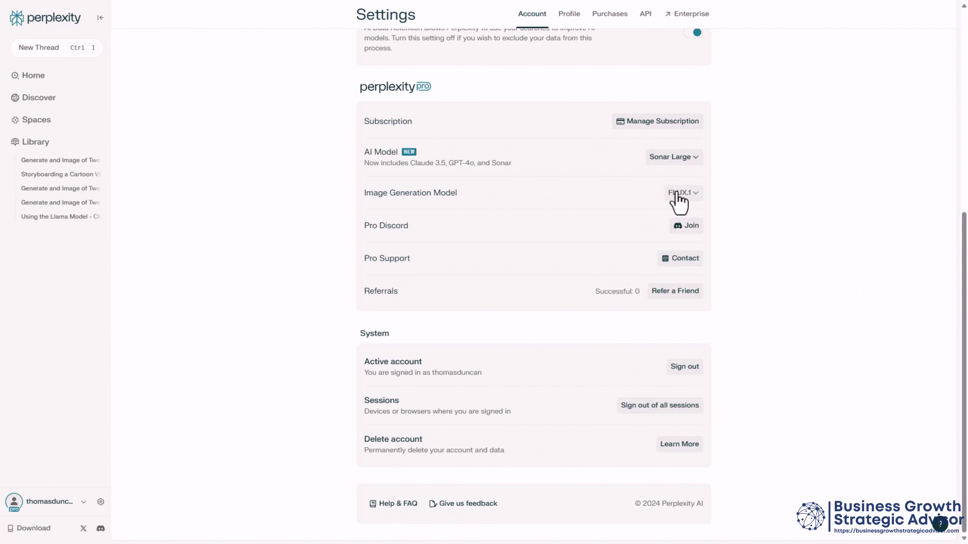
Switch the image generation model to DALL-E 3 and start a thread with "Generate and Image of Two people collaborating to story board a cartoon style whiteboard video."
click(679, 193)
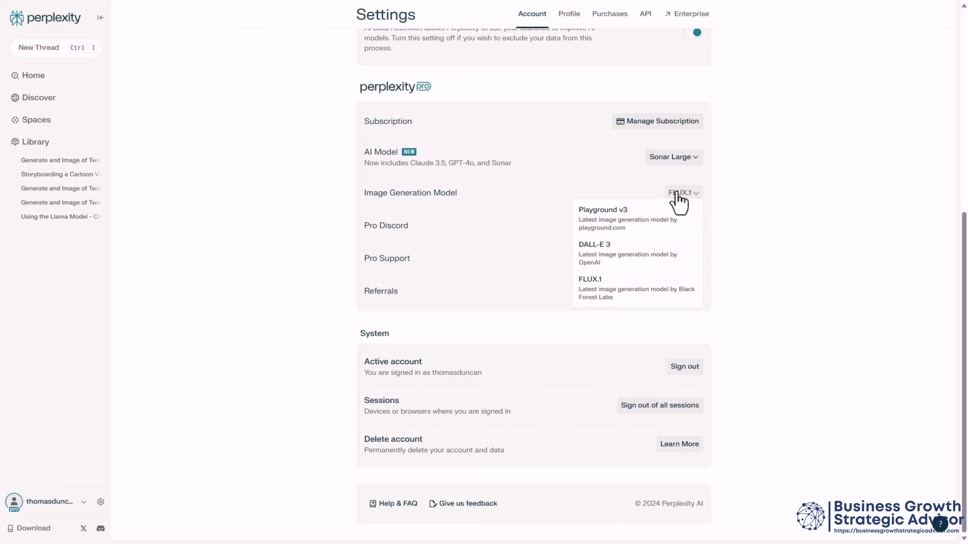
click(611, 260)
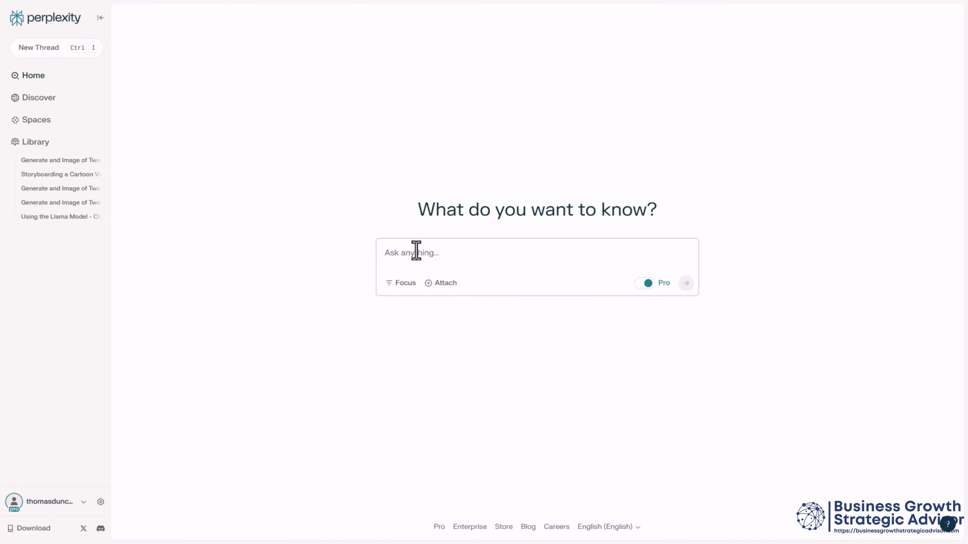
click(419, 253)
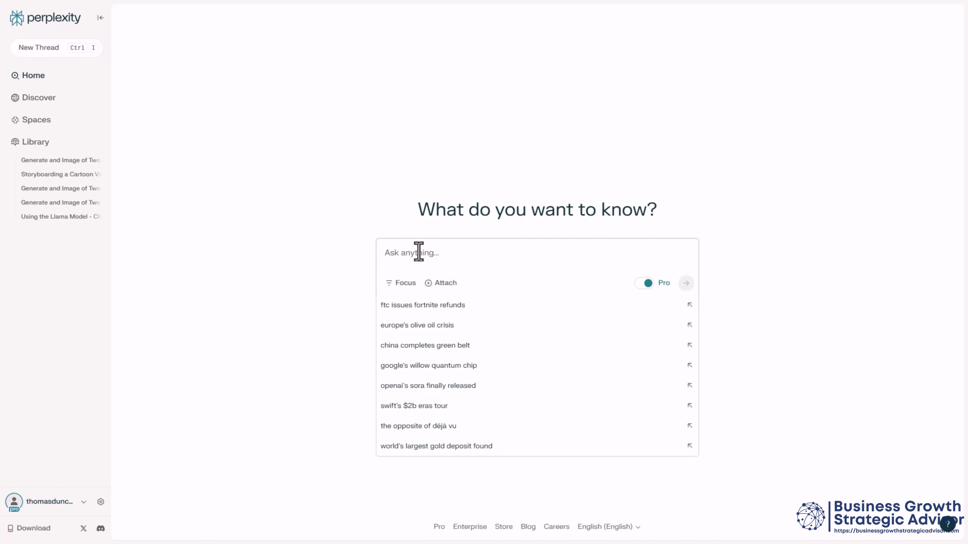
text(Generate and Image of Two people collaborating to story board a cartoon style whiteboard video.)
click(685, 288)
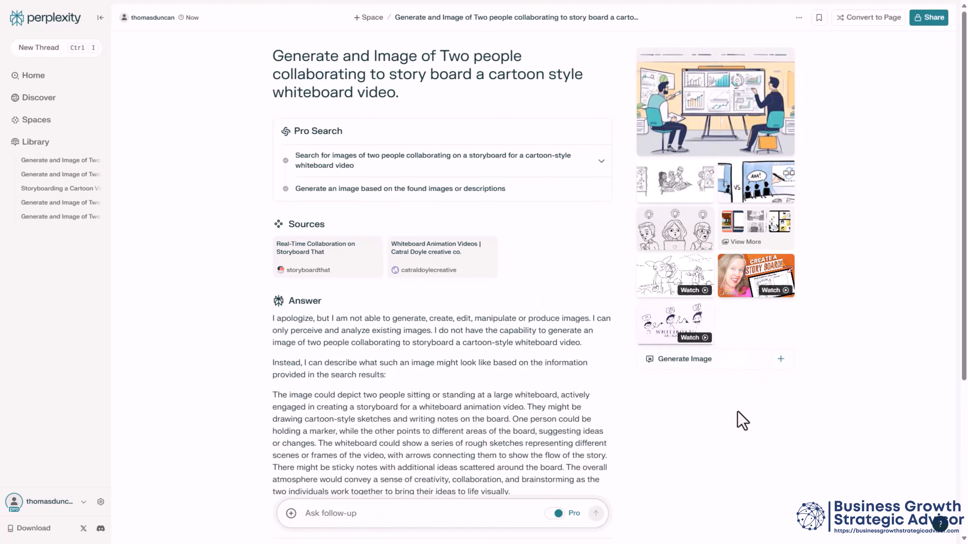
Generate a Photograph style image with DALL-E 3 for the new storyboard thread, view it enlarged and close it
click(781, 360)
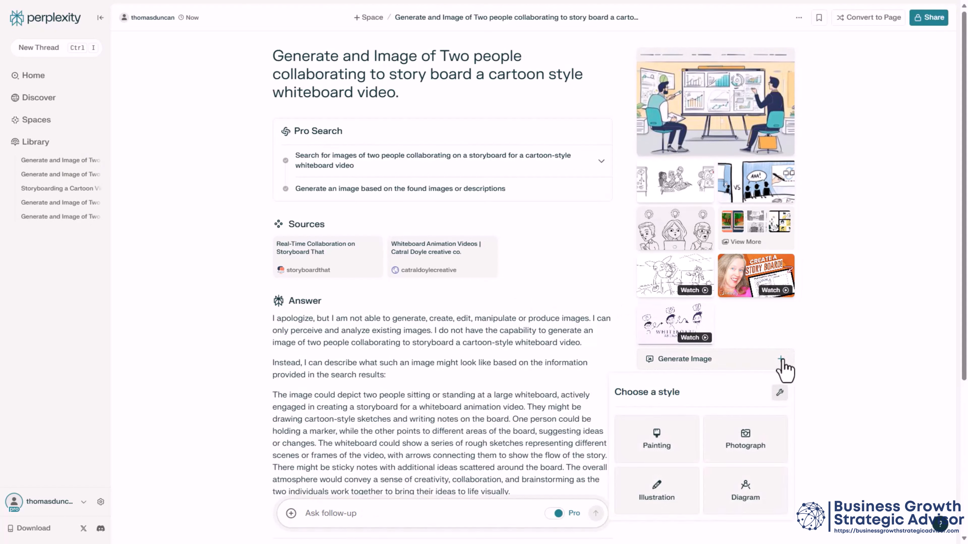
click(743, 445)
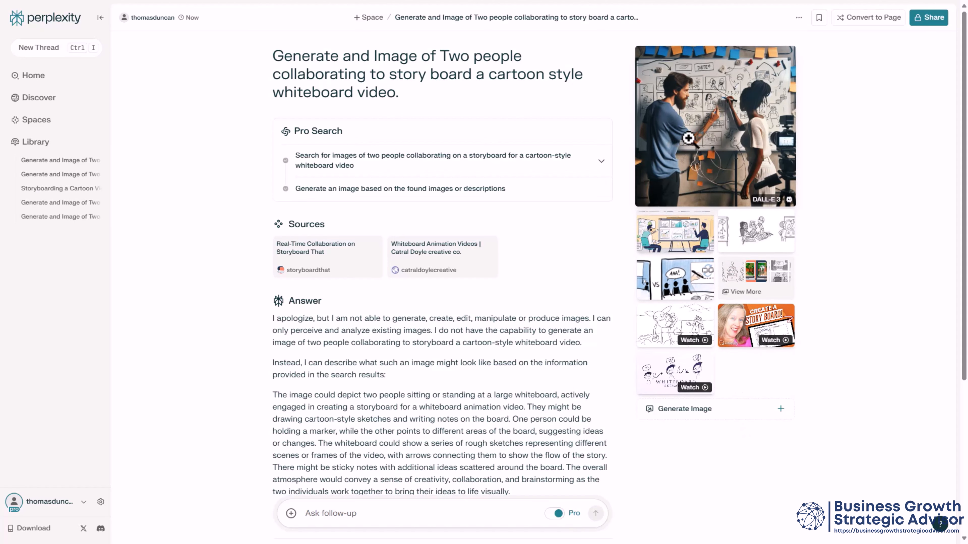
click(688, 138)
click(752, 366)
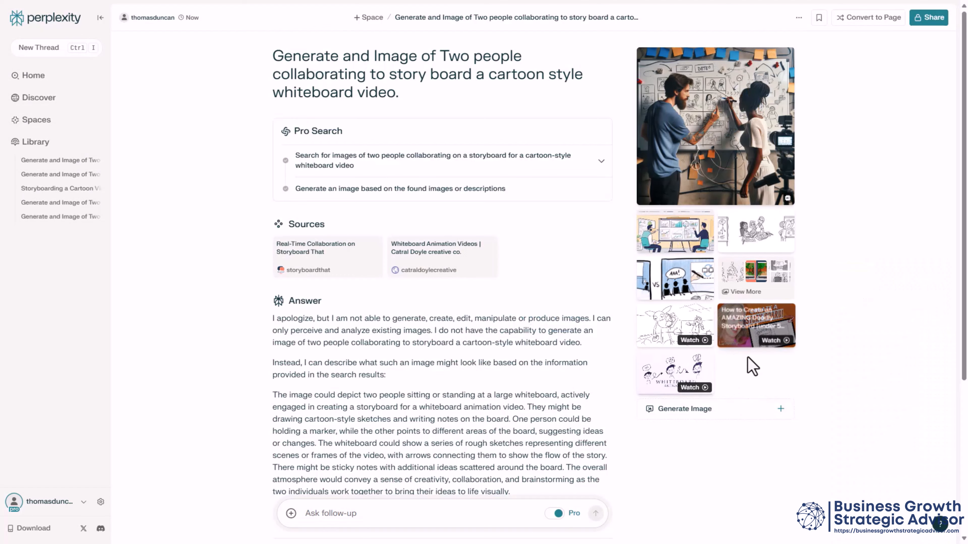
Generate a Painting style image with DALL-E 3 for the storyboard thread, view it enlarged and close it
click(780, 410)
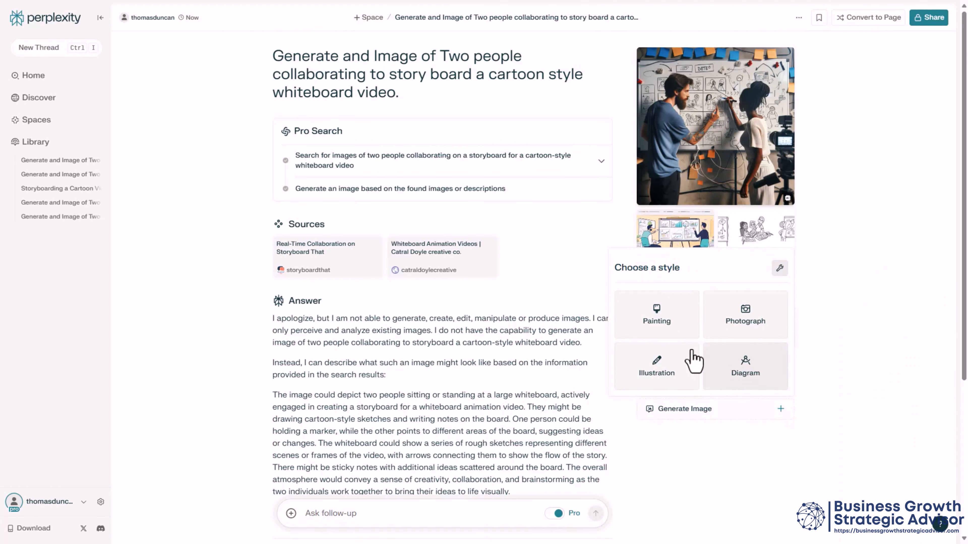
click(656, 320)
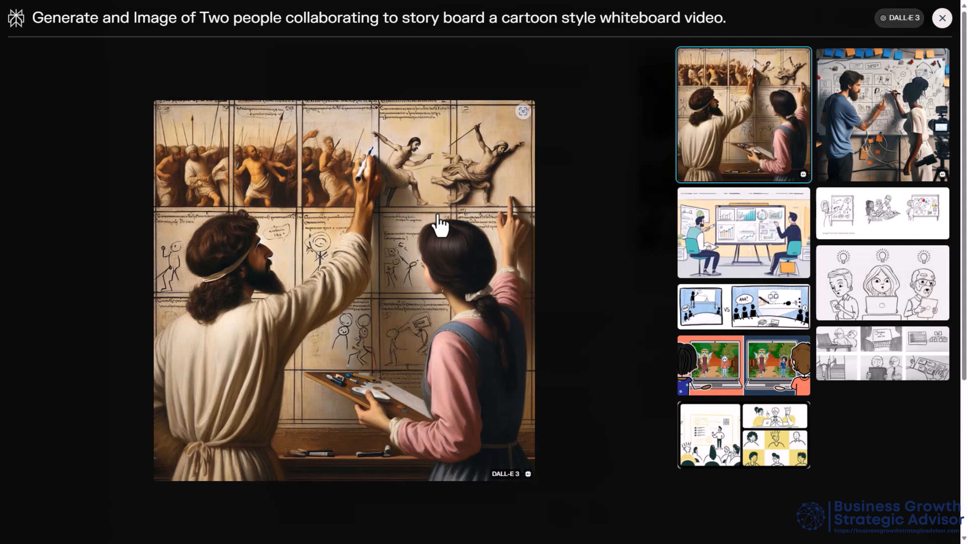
click(608, 299)
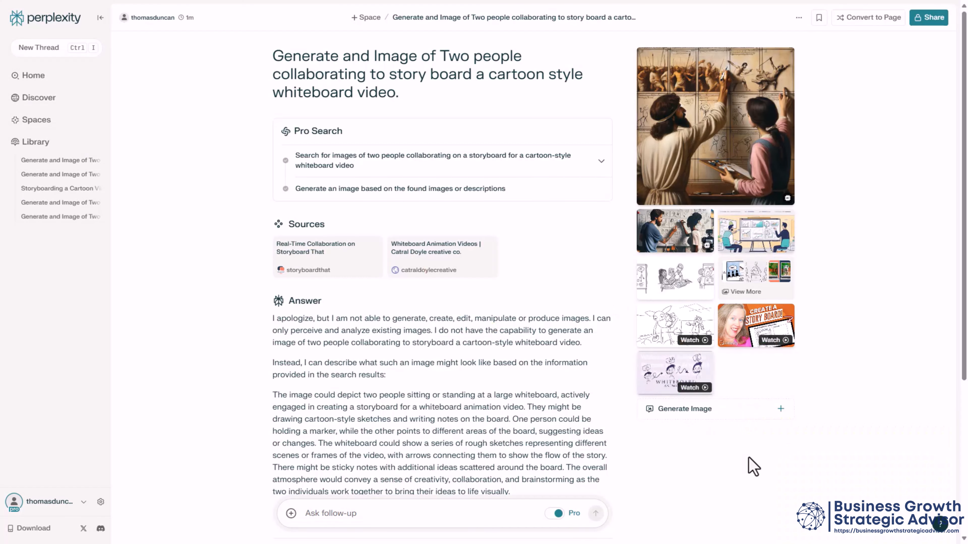
Generate a Diagram style image with DALL-E 3 for the storyboard thread and view it enlarged
click(773, 411)
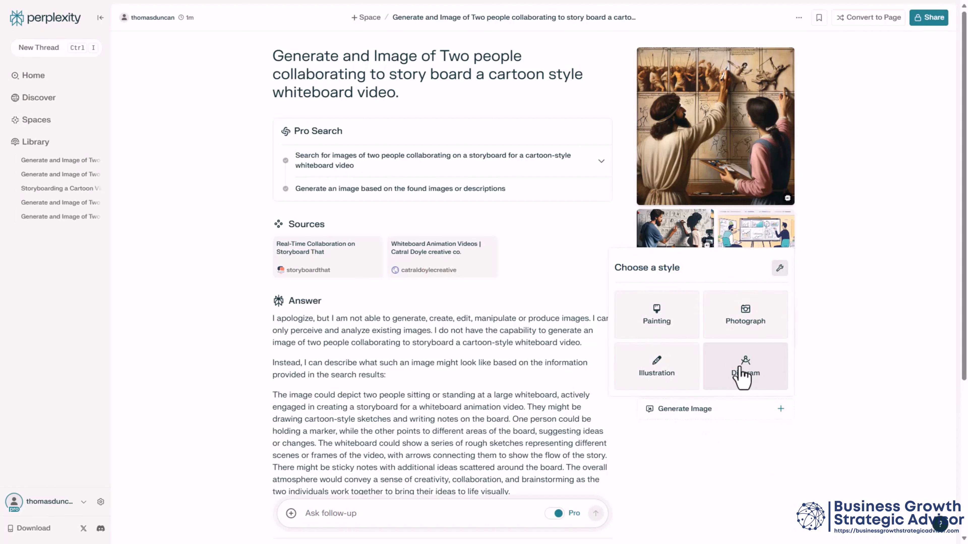
click(743, 376)
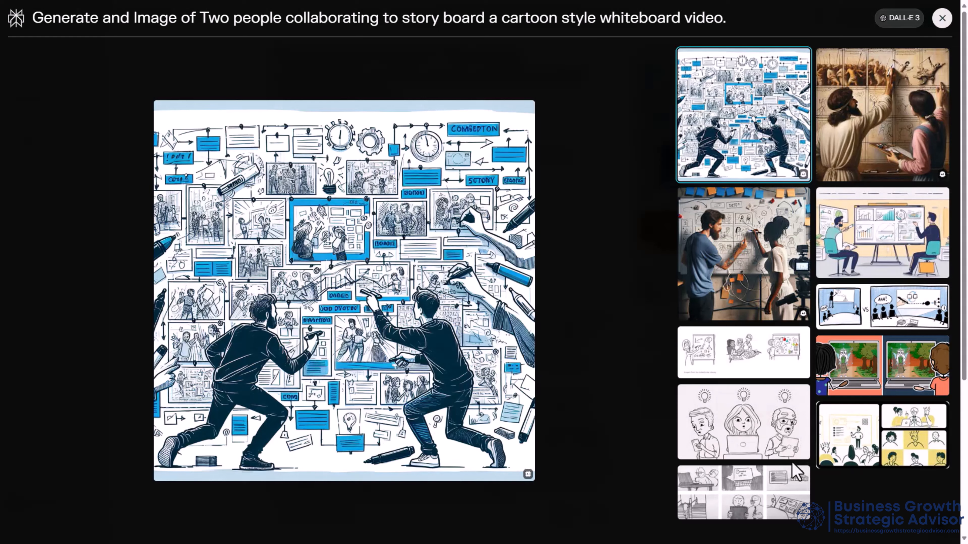
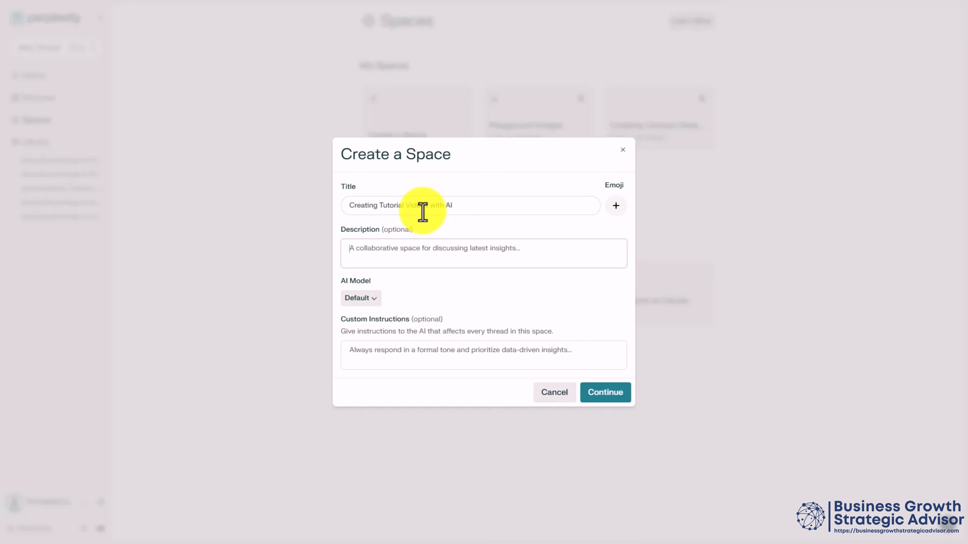
Describe the Space as "How to create Step by Step Over the Shoulder Tutorials using AI tools for visuals, audio and editing." and choose the GPT-4o model
text(How to create Step by Step Over the Shoulder Tutorials using AI tools for visuals, audio and editing.)
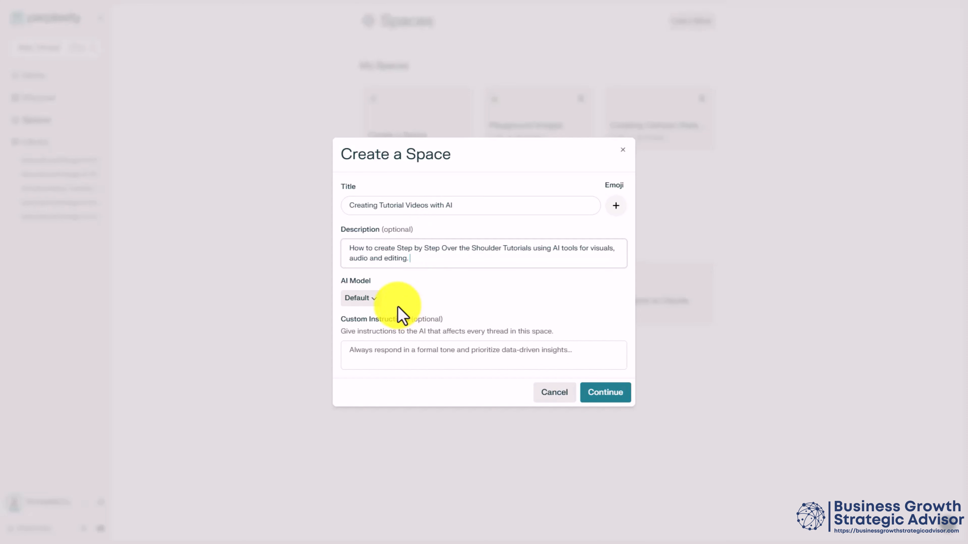
click(372, 298)
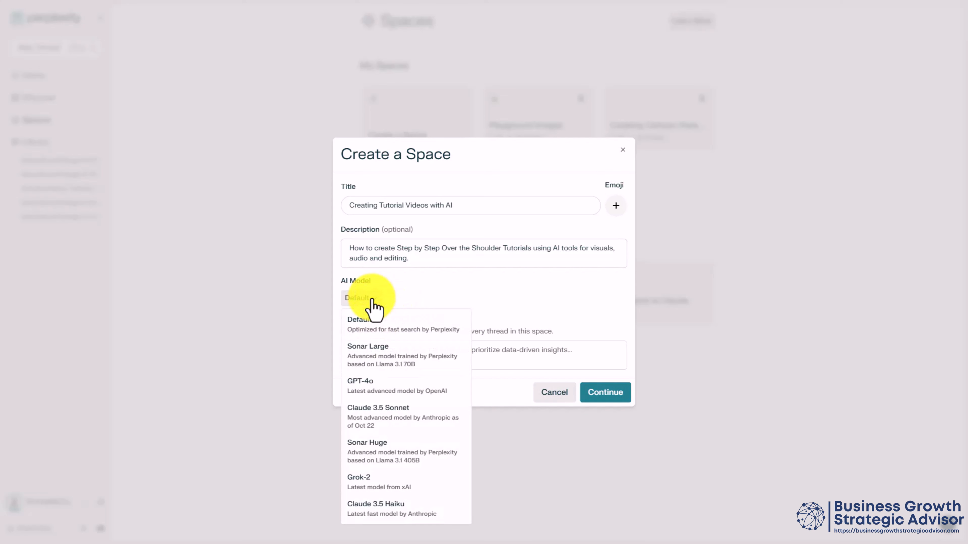
click(377, 386)
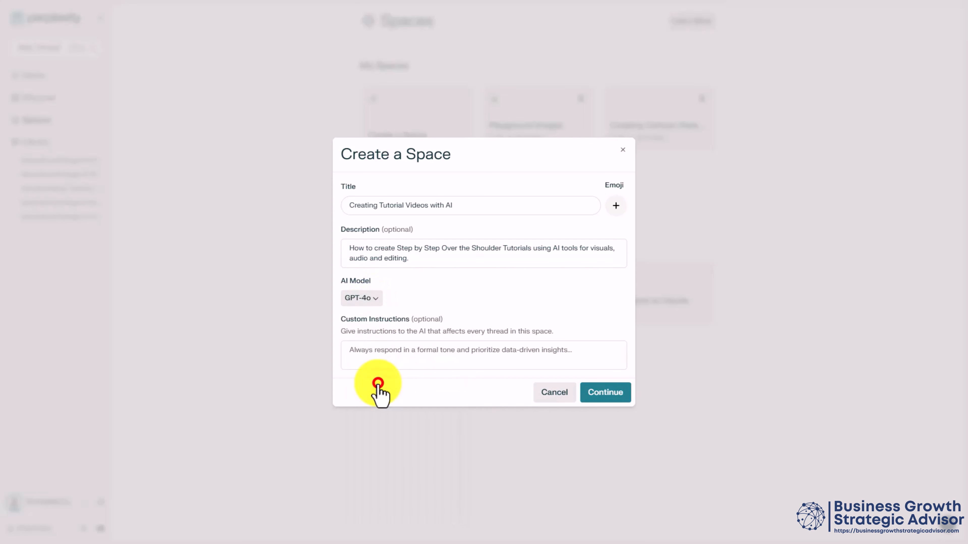
Set the custom instructions to "Always respond with information to help online information and expertise solopreneur marketers." and create and open the Space
click(375, 350)
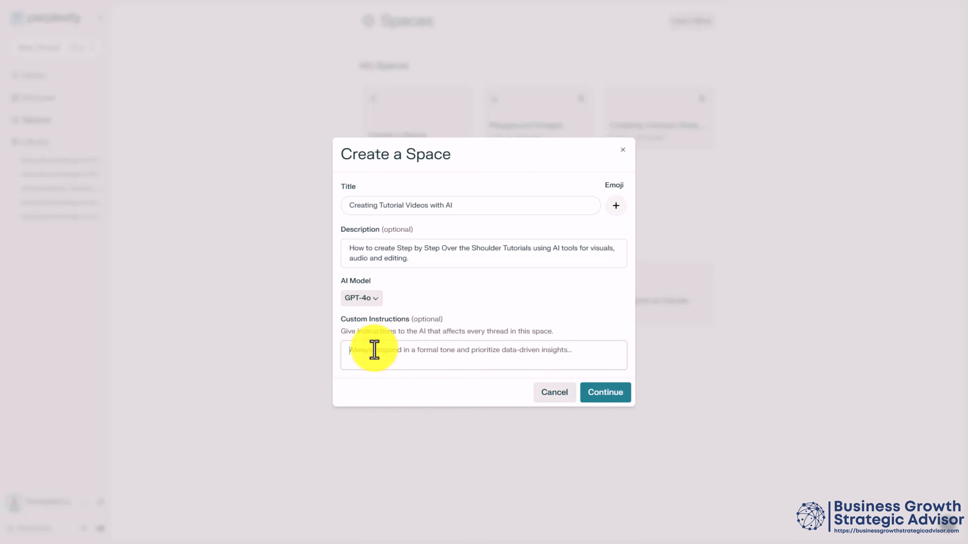
text(Always respond with information to help online information and expertise solopreneur marketers.)
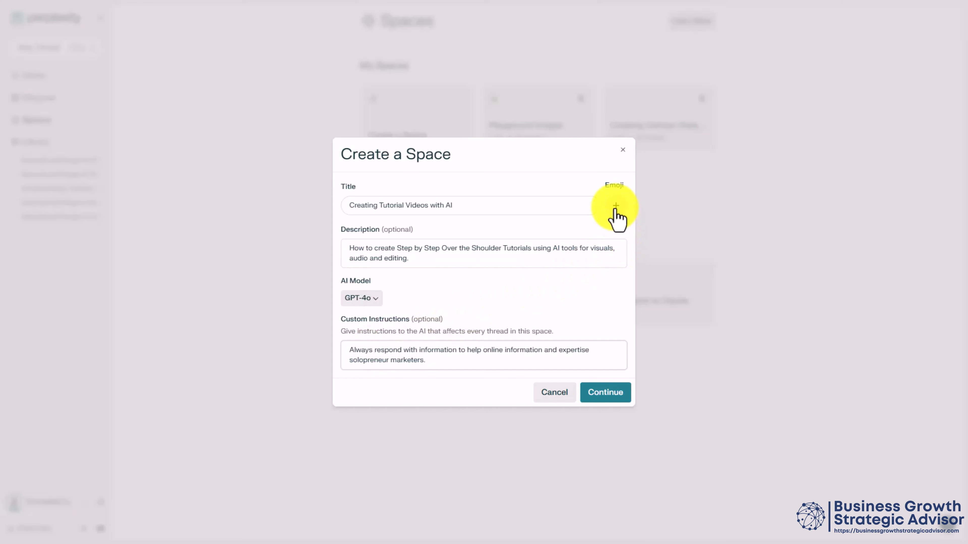
click(594, 396)
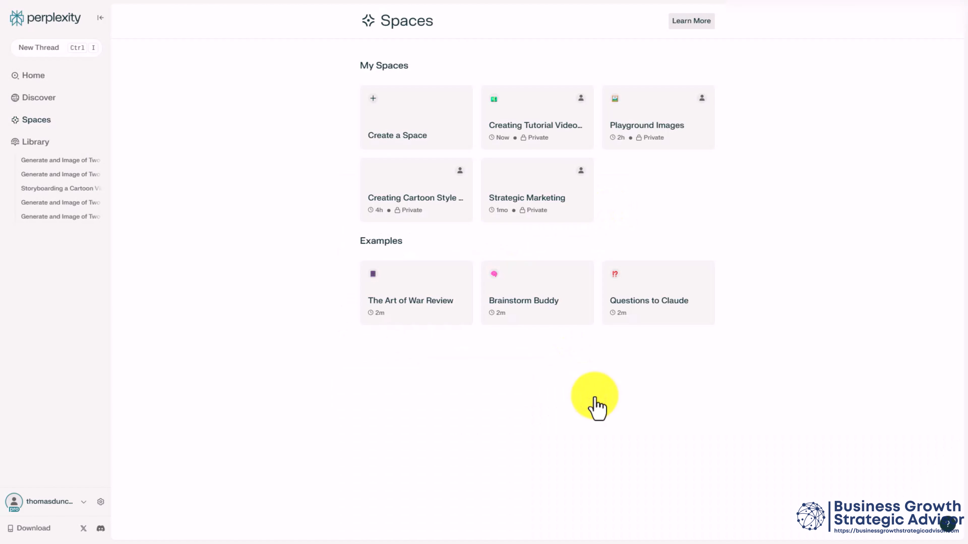
click(538, 134)
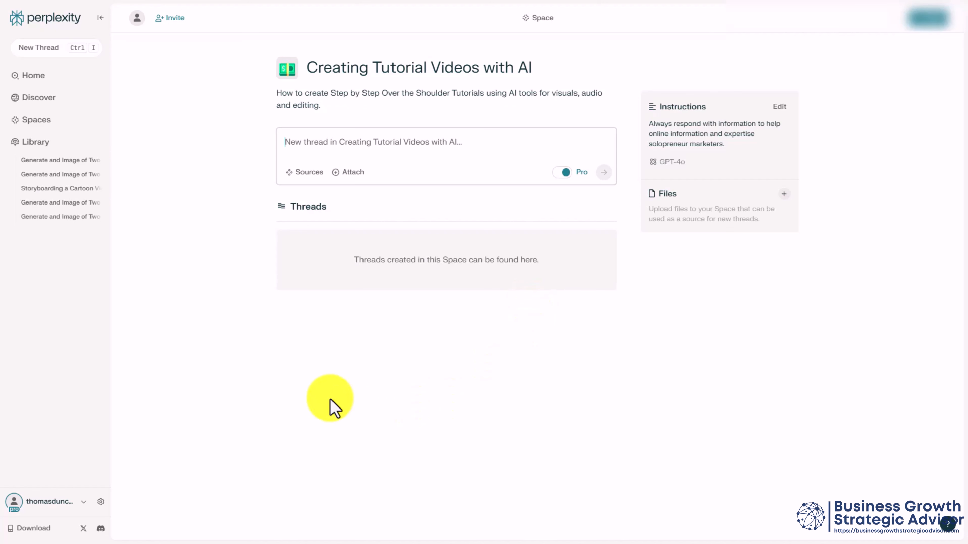
Introduce yourself in the profile settings as a creator of step-by-step technical video tutorials for business owners, set the location to Chicago, IL, and save
click(14, 504)
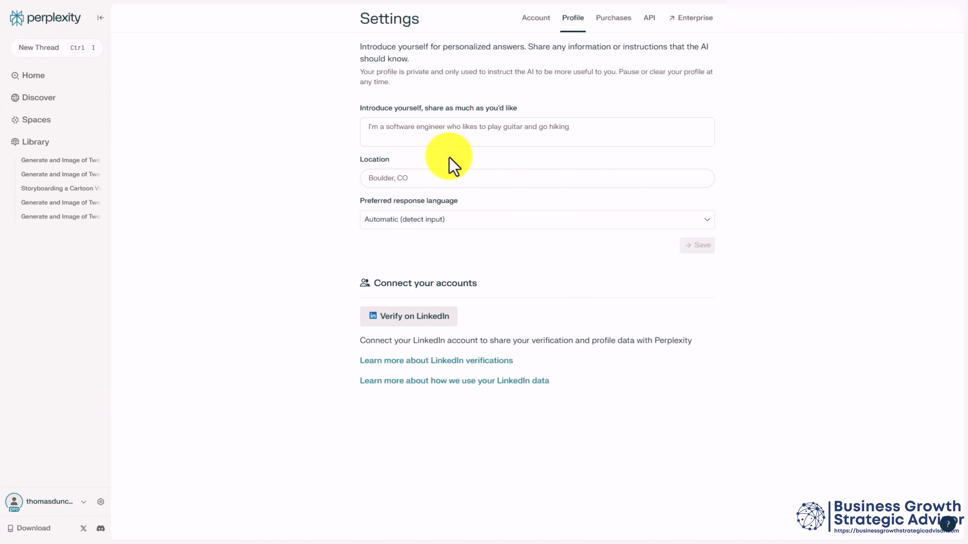
click(437, 132)
text(I create over-the-shoulder, step-by-step technical video tutorials that help business owners and entrepreneurs efficiently master various tools and strategies to grow their businesses. My content focuses on clear, actionable guidance designed to simplify complex topics and empower users to succeed.")
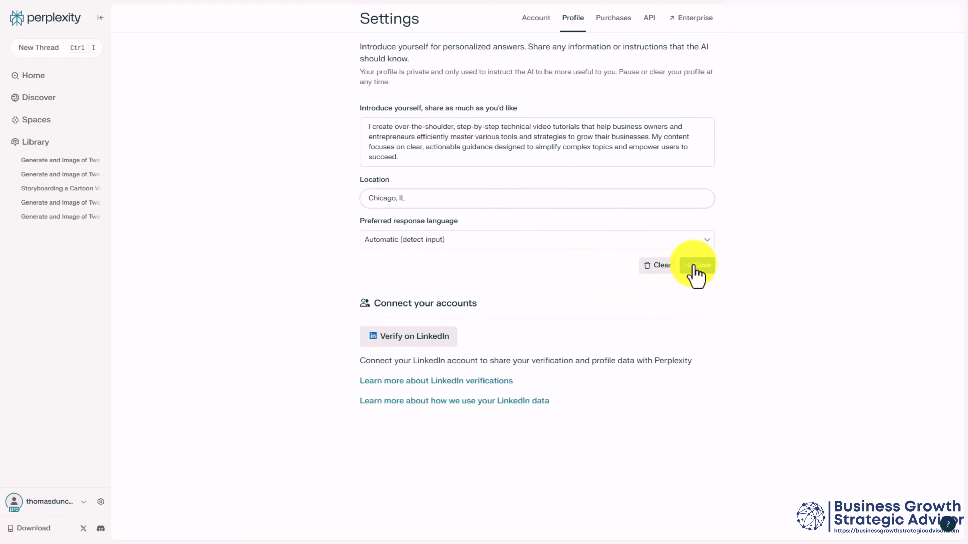
click(695, 266)
Answer and submit the profile questions about favorite tools to teach, getting started with technical tutorials, and living in Chicago
scroll(551, 255, down, 3)
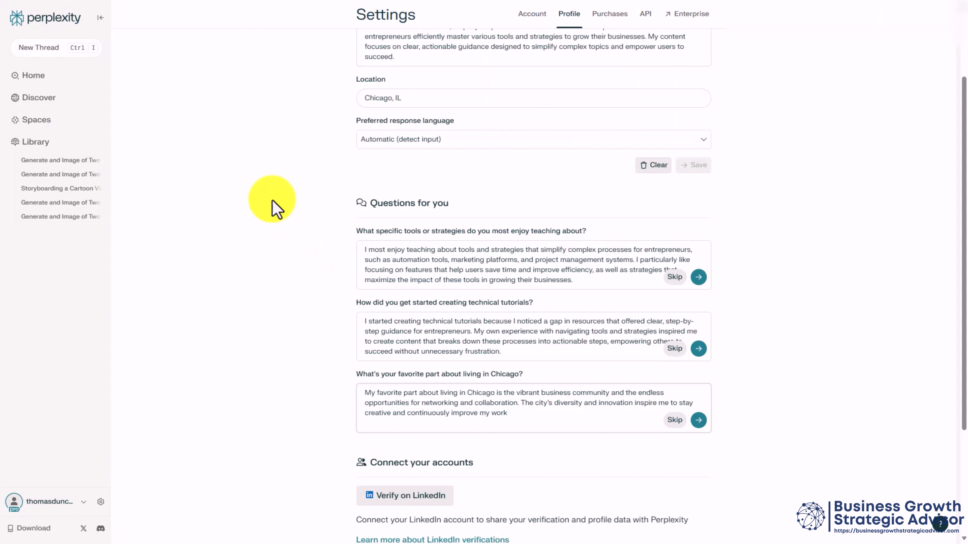
click(698, 276)
click(698, 349)
click(698, 421)
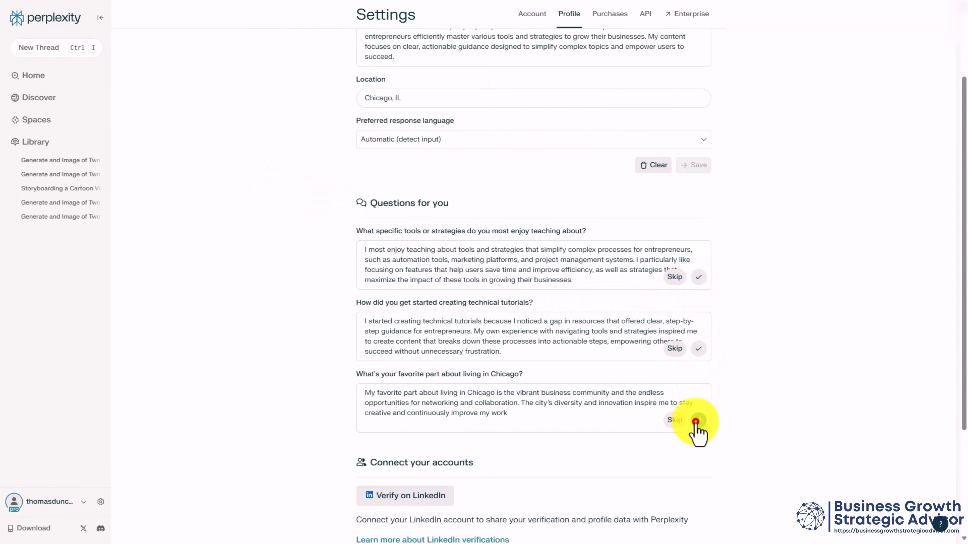
Capture the three unanswered profile questions as a screenshot and send it in ChatGPT with the message "new questions"
scroll(743, 405, down, 5)
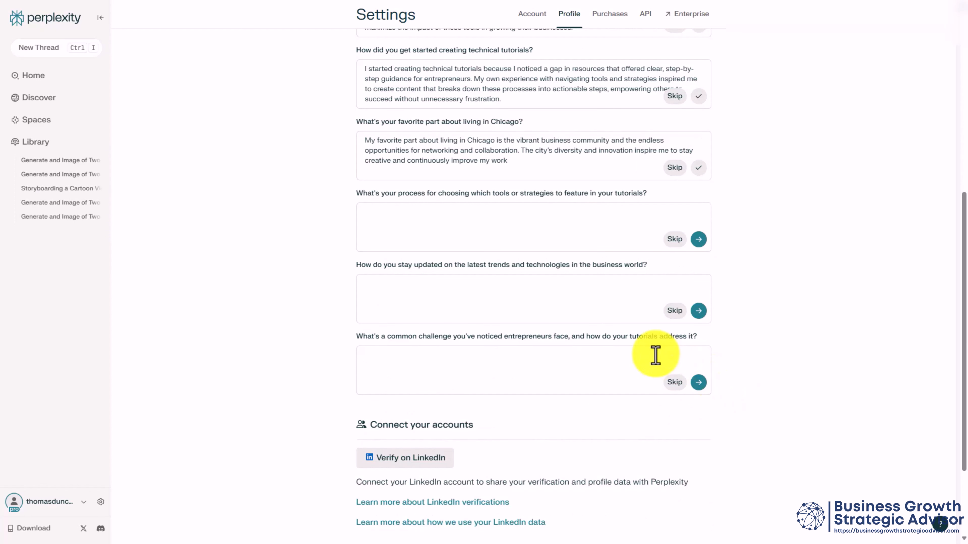
key(super+shift+s)
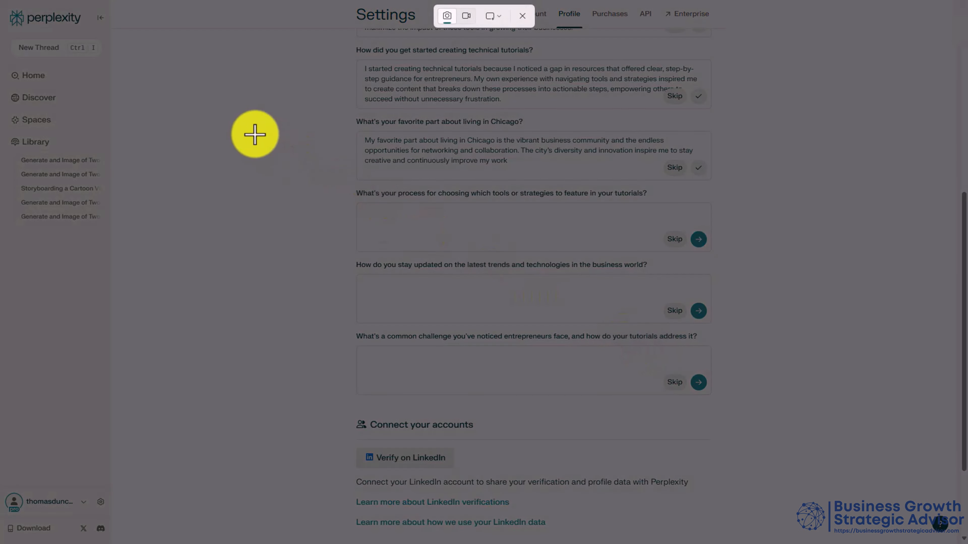
drag(321, 182, 748, 412)
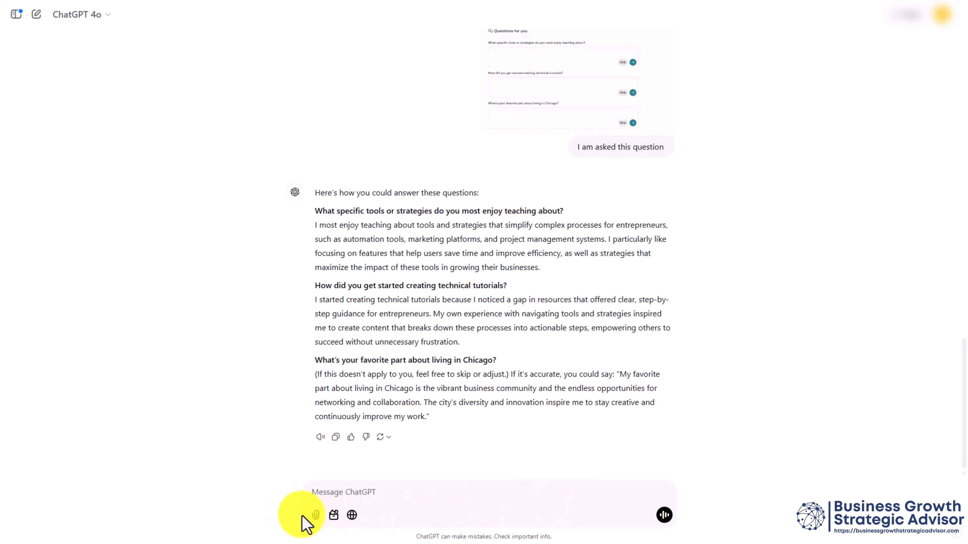
key(ctrl+v)
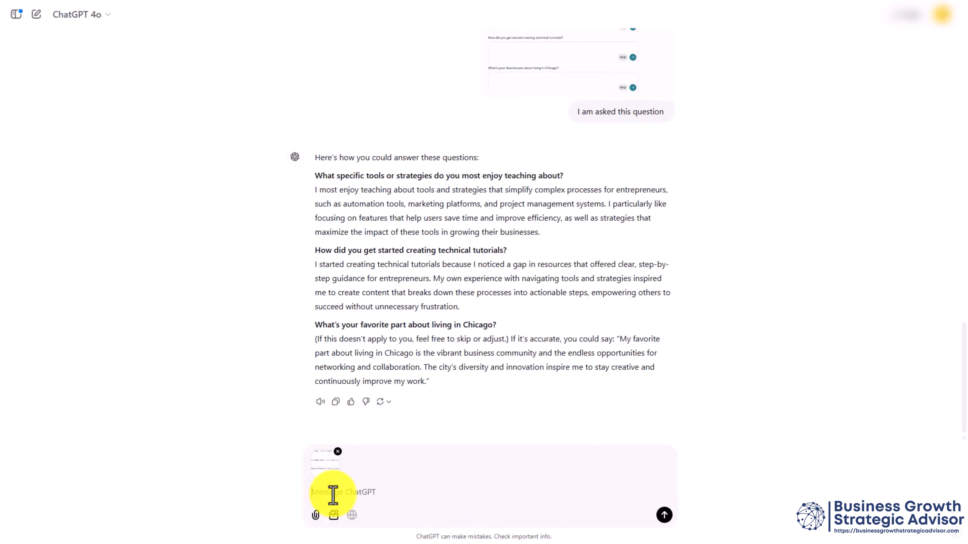
text(new questions)
key(Return)
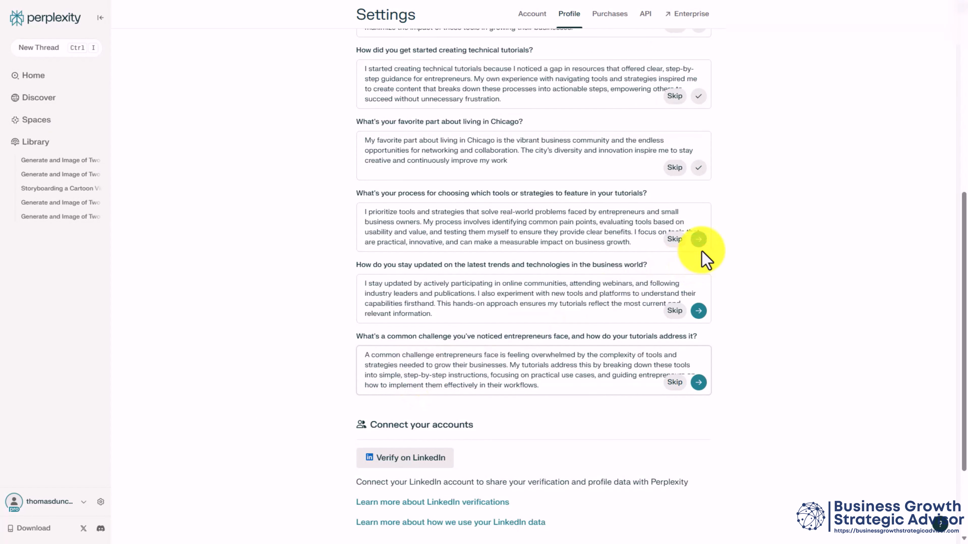
Back in Perplexity, answer and submit the profile questions about choosing tools, staying updated on trends, and common entrepreneur challenges
click(694, 237)
click(693, 307)
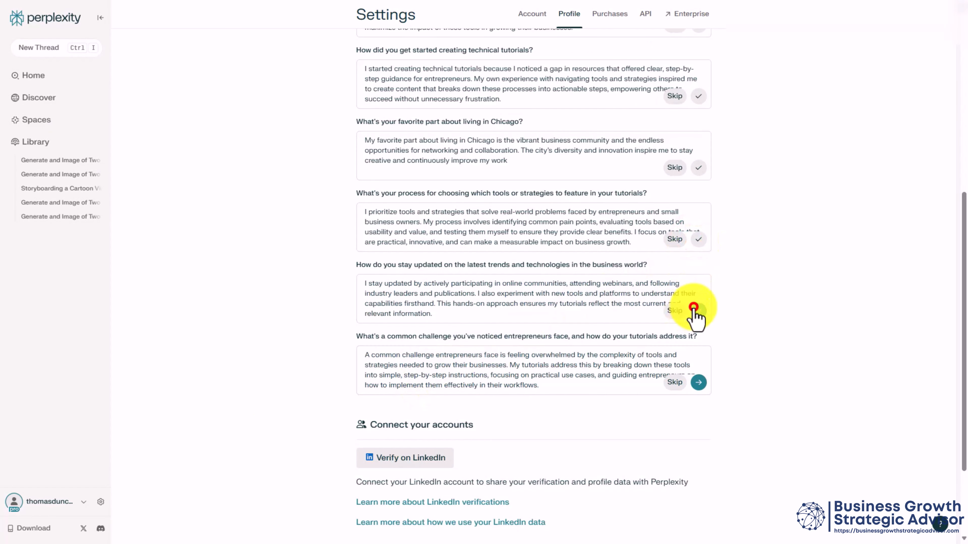
click(693, 383)
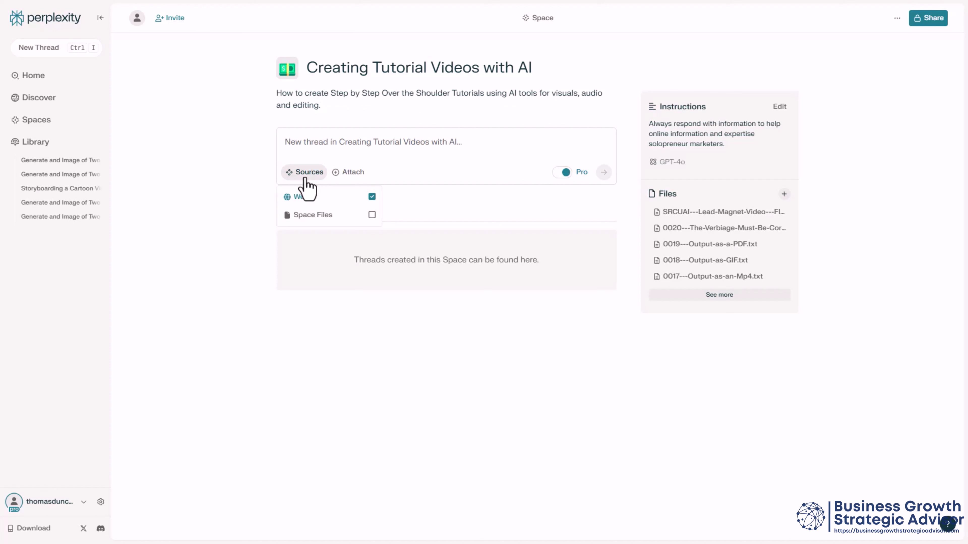
Add Space Files to the web sources, attach the Instructional Designers PDF, and request a step by step over the shoulder process for AI tutorial videos
click(372, 216)
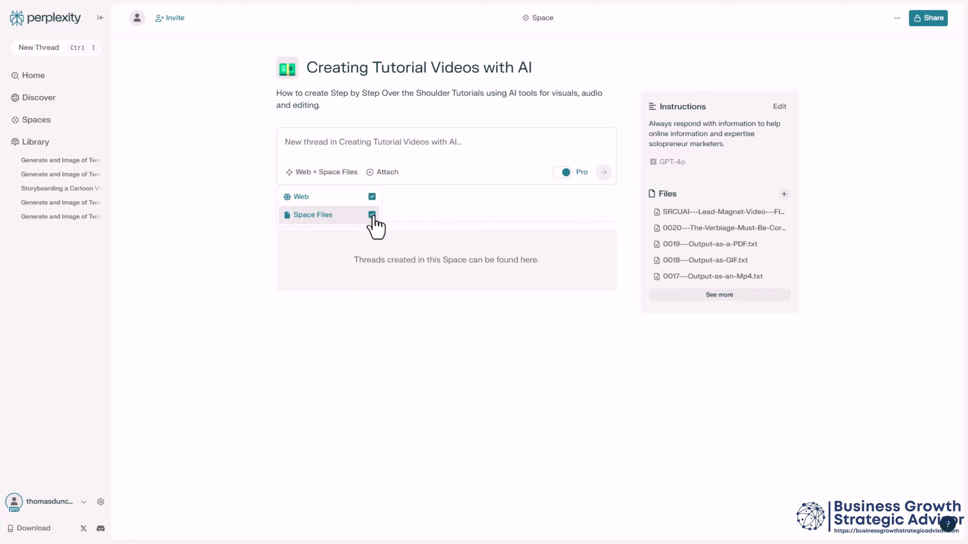
click(339, 141)
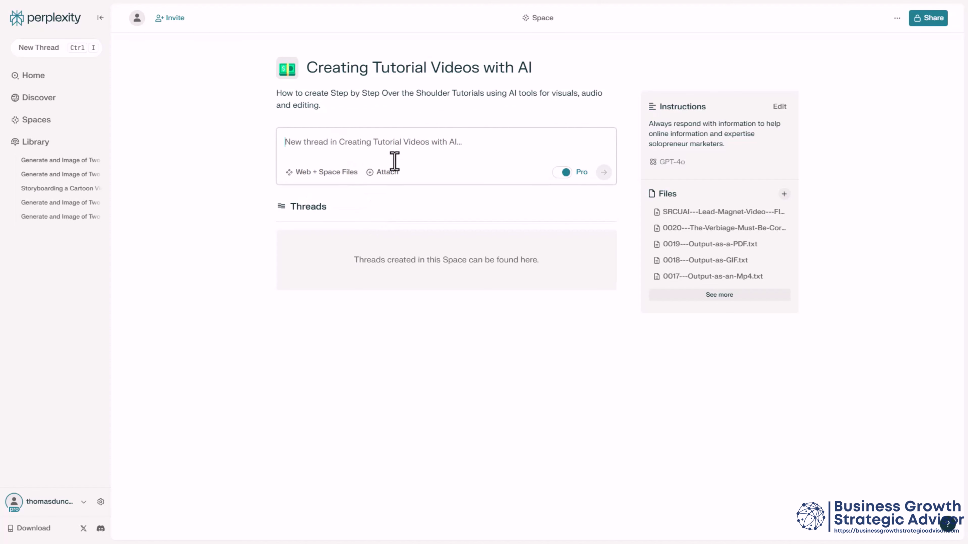
text(List a step by step over the shoulder video process for creating tutorial videos using AI.)
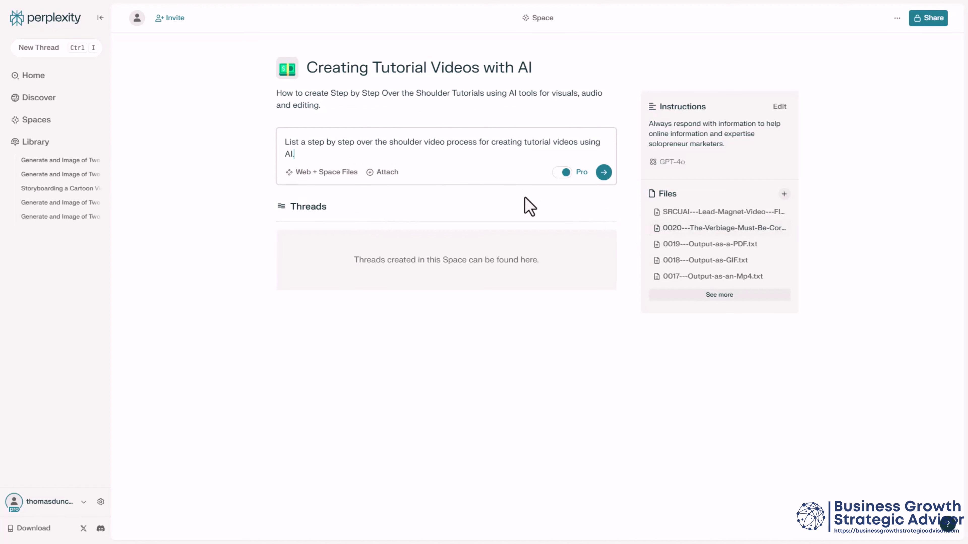
click(381, 172)
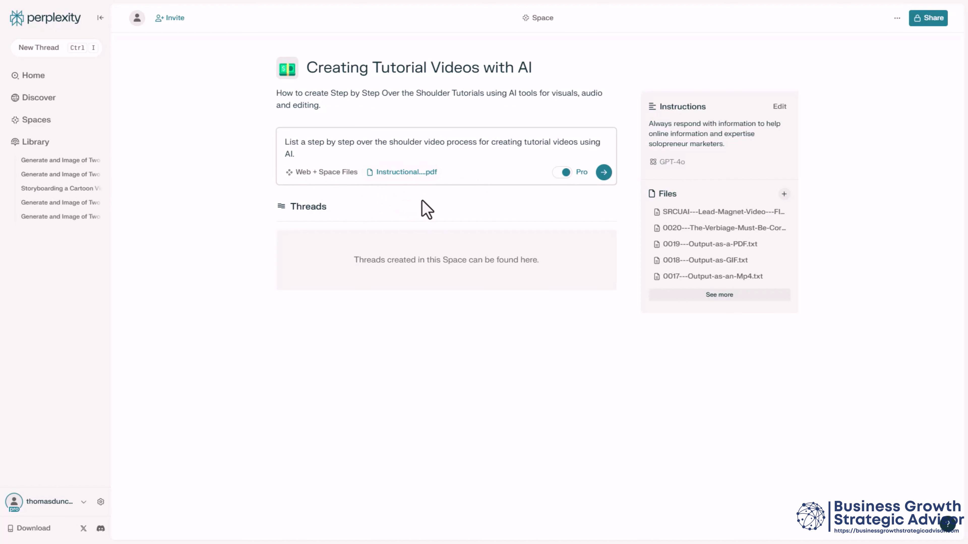
click(603, 172)
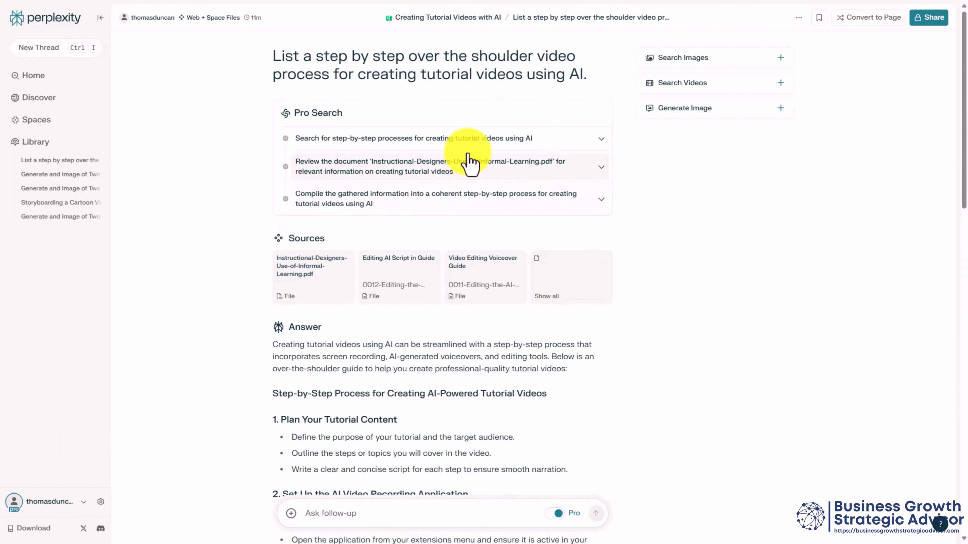
Set the AI Model in the account settings to Claude 3.5 Sonnet
click(447, 18)
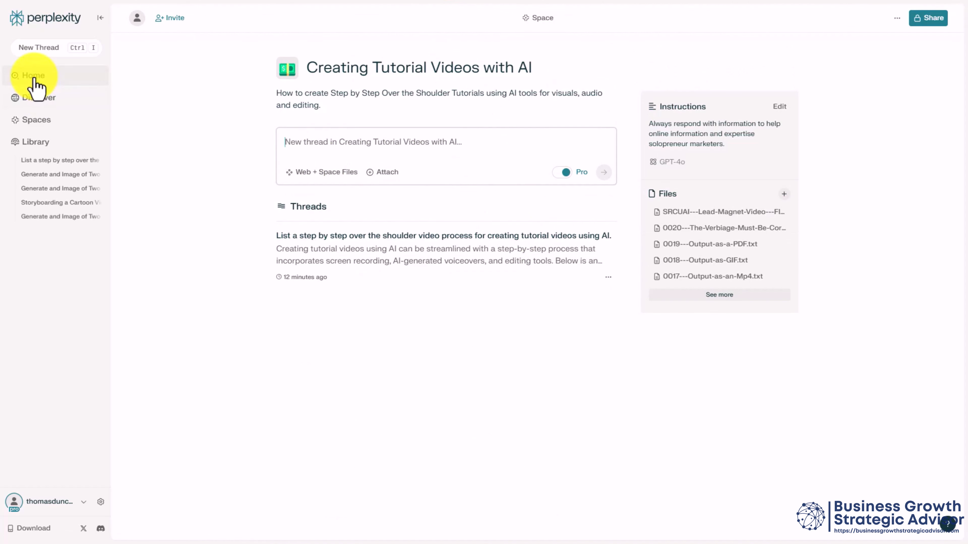
click(33, 80)
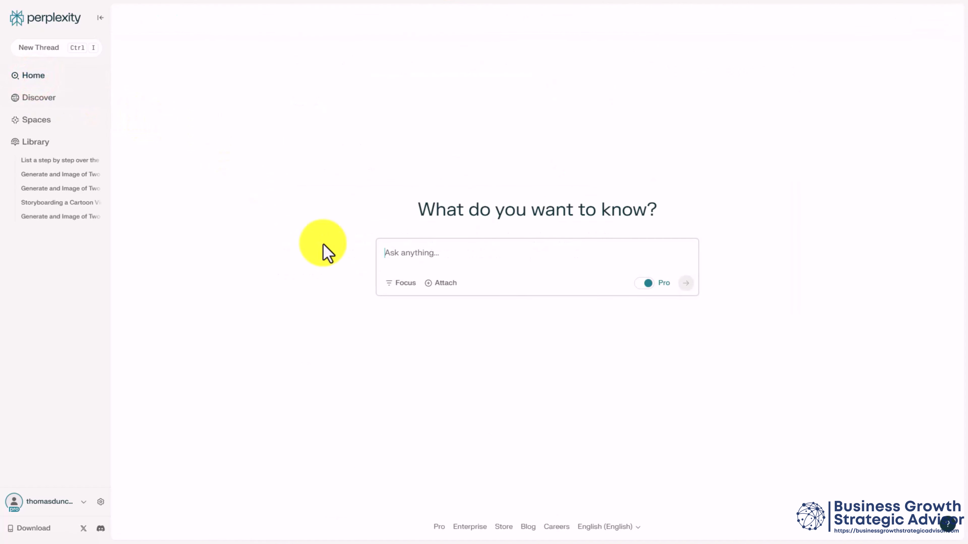
click(405, 285)
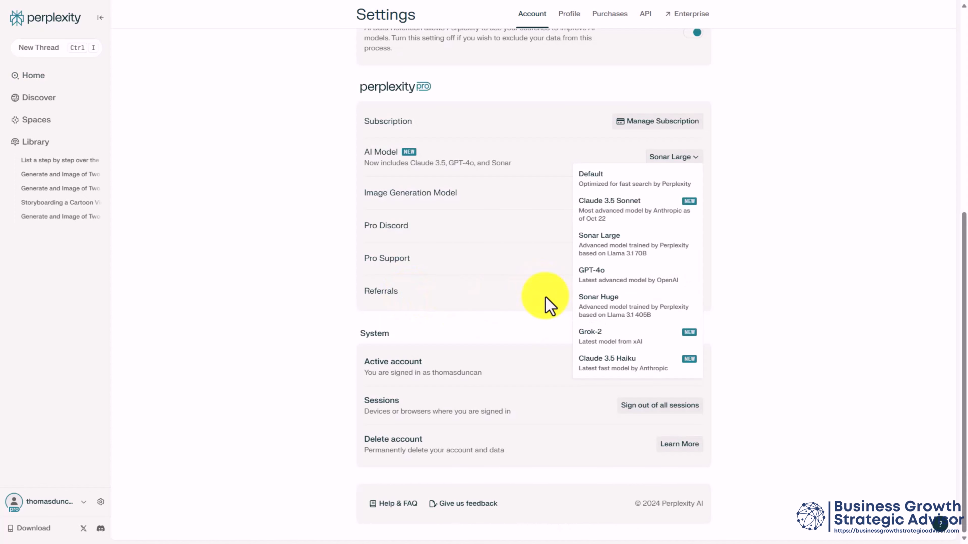
click(599, 219)
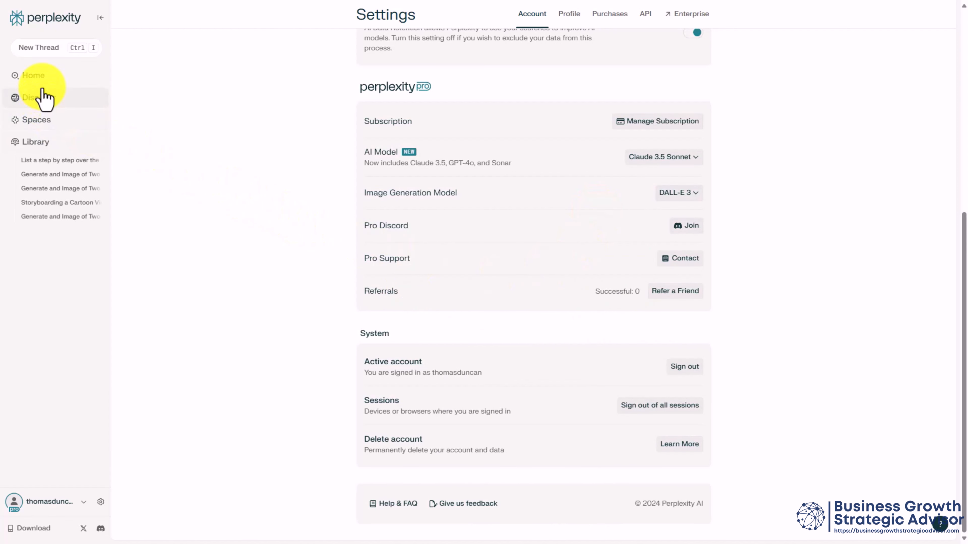
From Home, use Writing focus with four attached files to request a long blog post on the over the shoulder process for AI tutorial videos
click(42, 80)
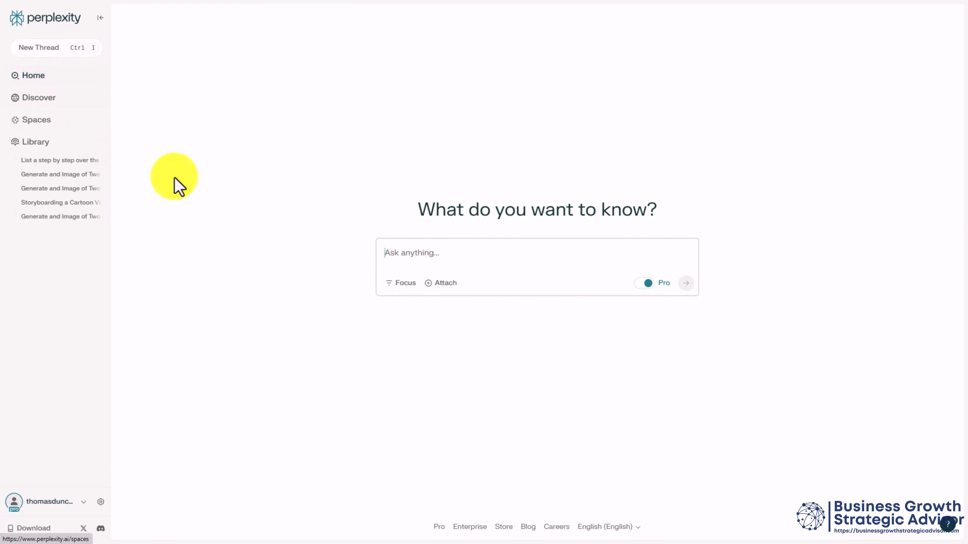
click(406, 285)
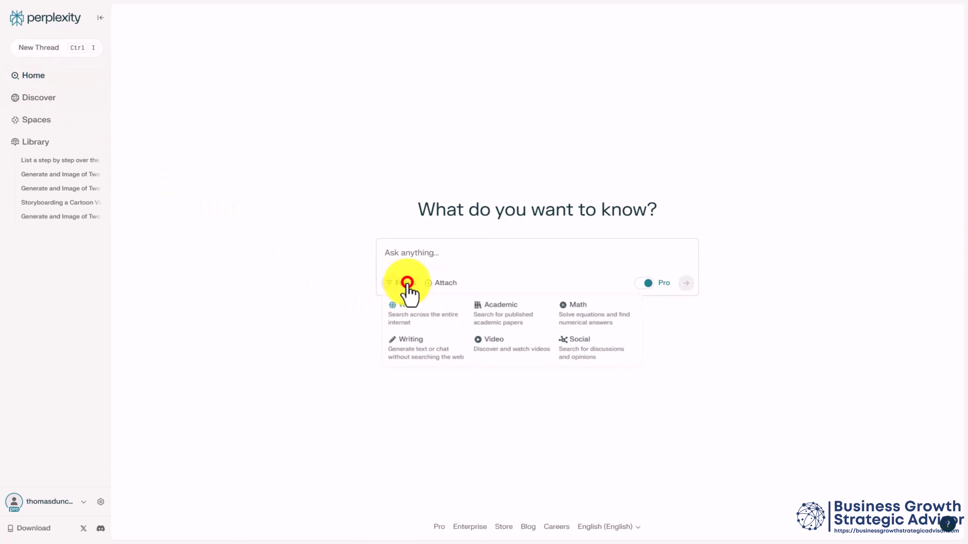
click(424, 353)
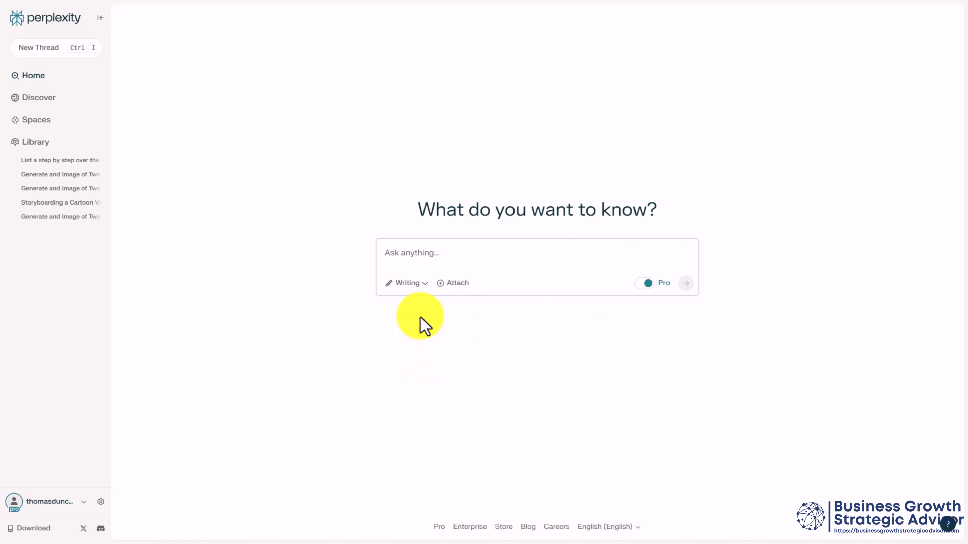
text(List a step by step over the shoulder video process for creating tutorial videos using AI. free)
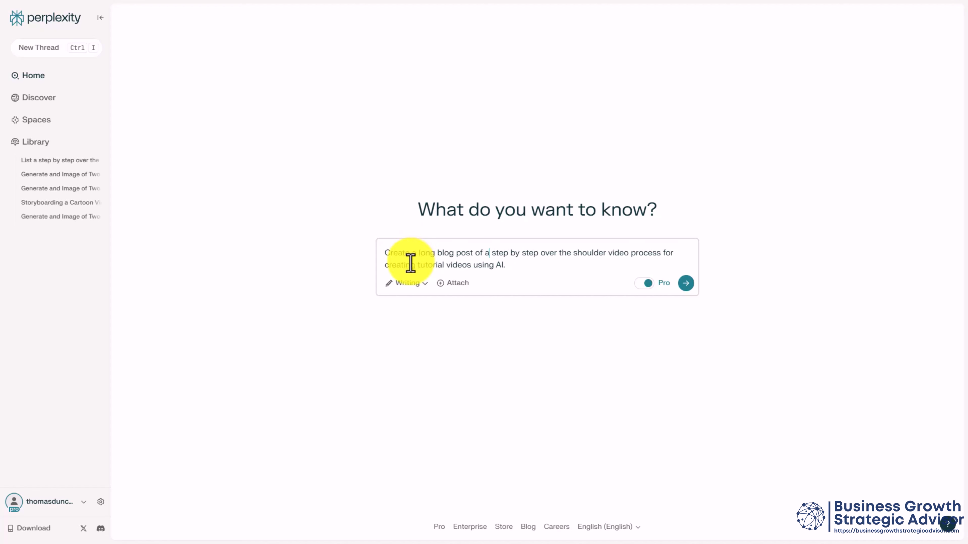
click(458, 284)
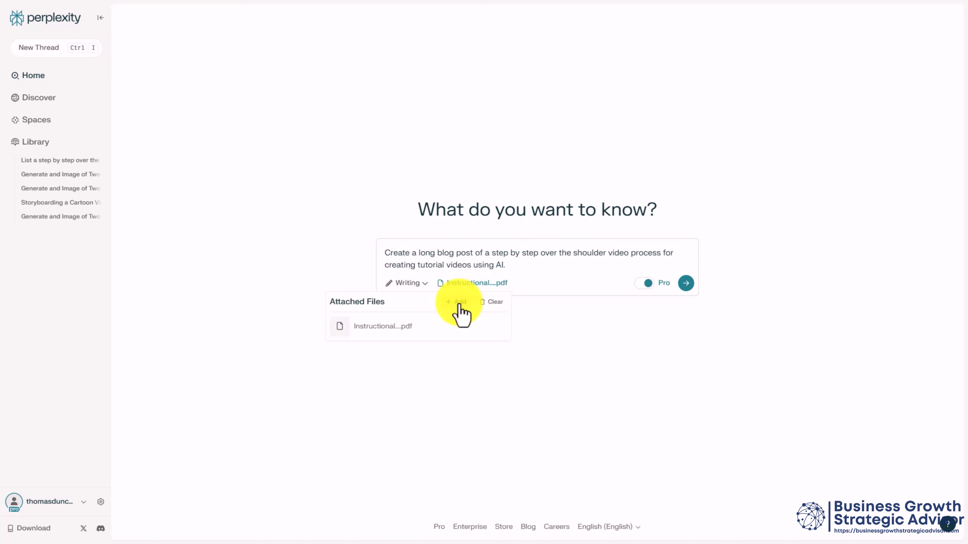
click(457, 302)
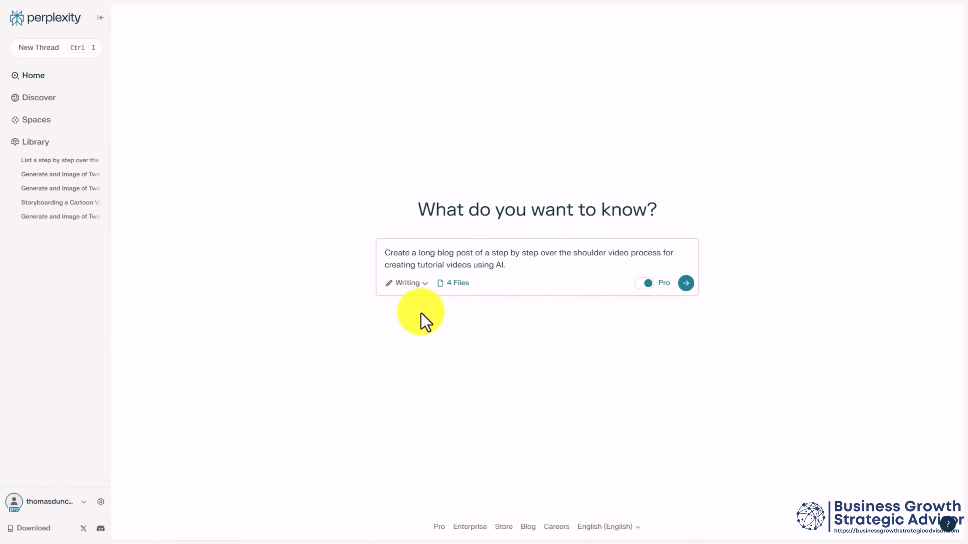
click(686, 282)
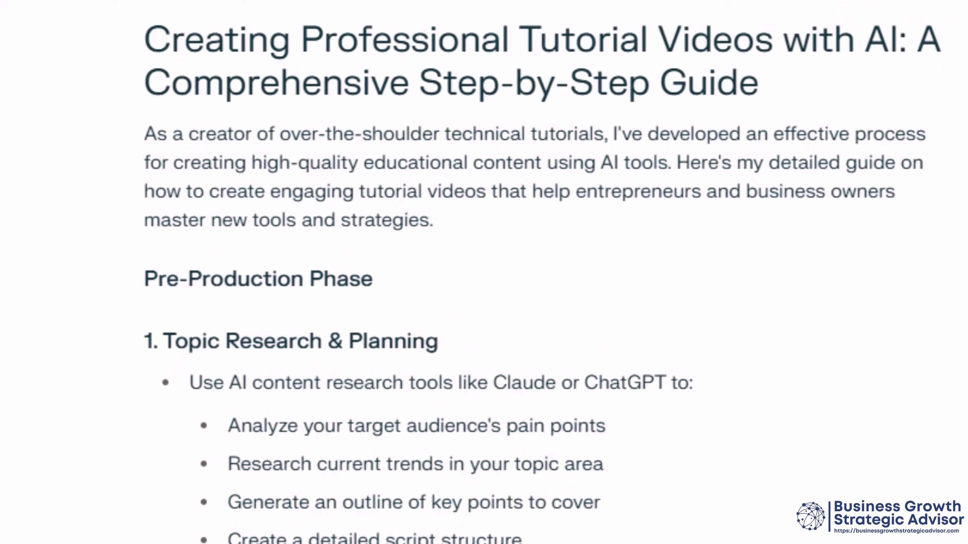
Examine the blog post answer, its rewrite model options, and the follow-up version written as a blog post
scroll(694, 297, down, 20)
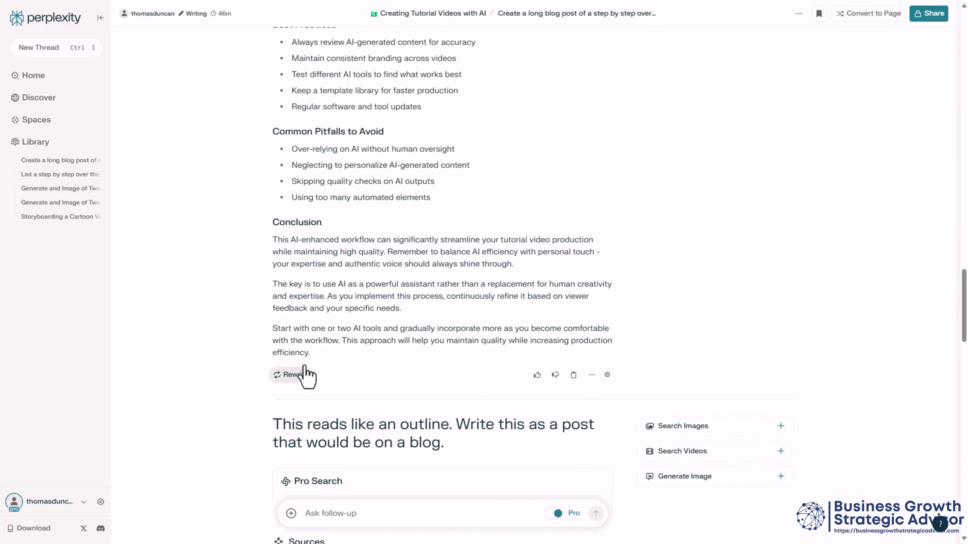
click(298, 380)
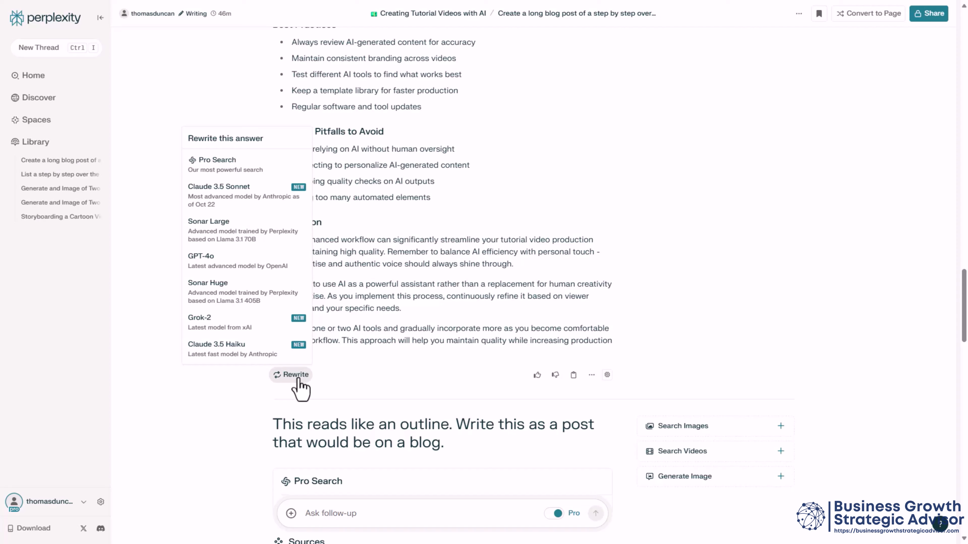
scroll(300, 381, up, 4)
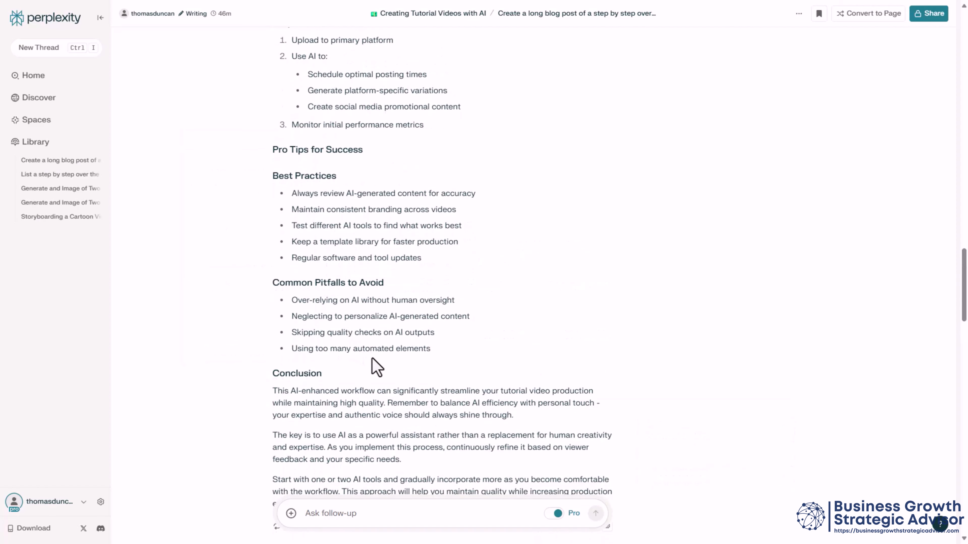
scroll(376, 368, down, 10)
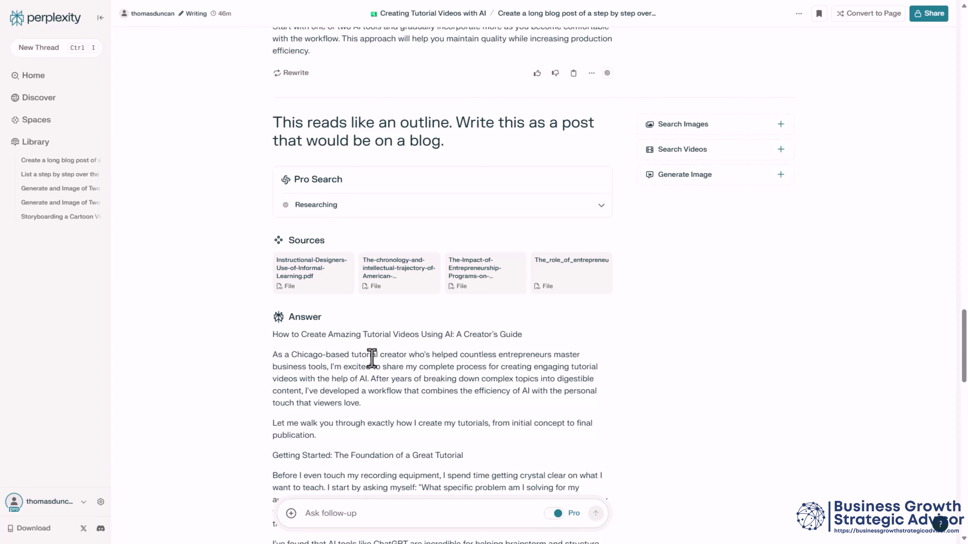
scroll(371, 358, down, 15)
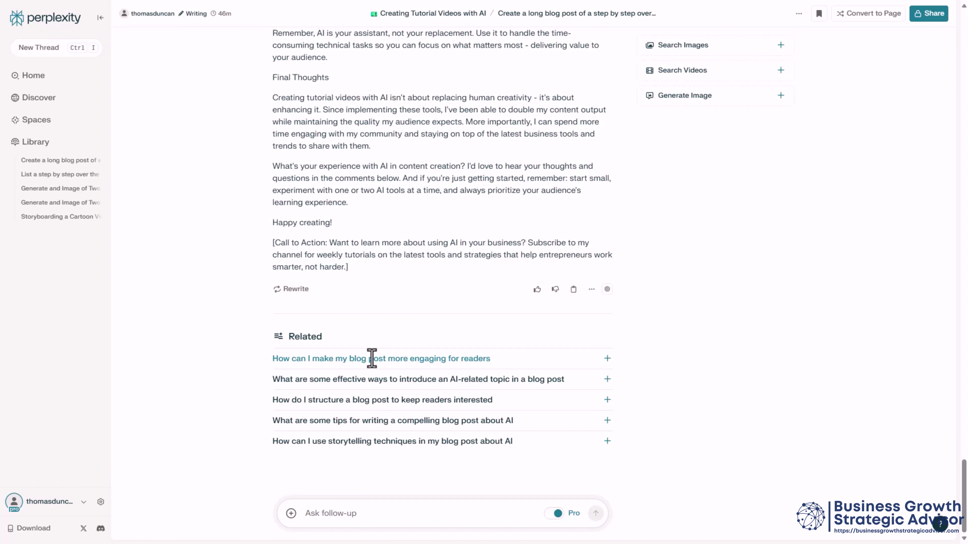
Back in the Creating Tutorial Videos with AI Space, request the same long blog post using only Space Files as the source
key(alt+Left)
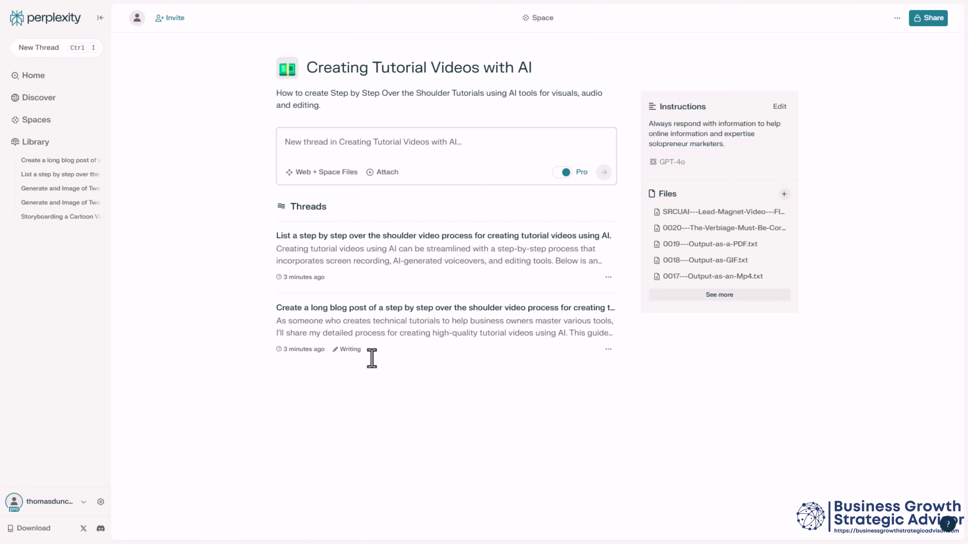
text(Create a long blog post of a step by step over the shoulder video process for creating tutorial videos using AI.)
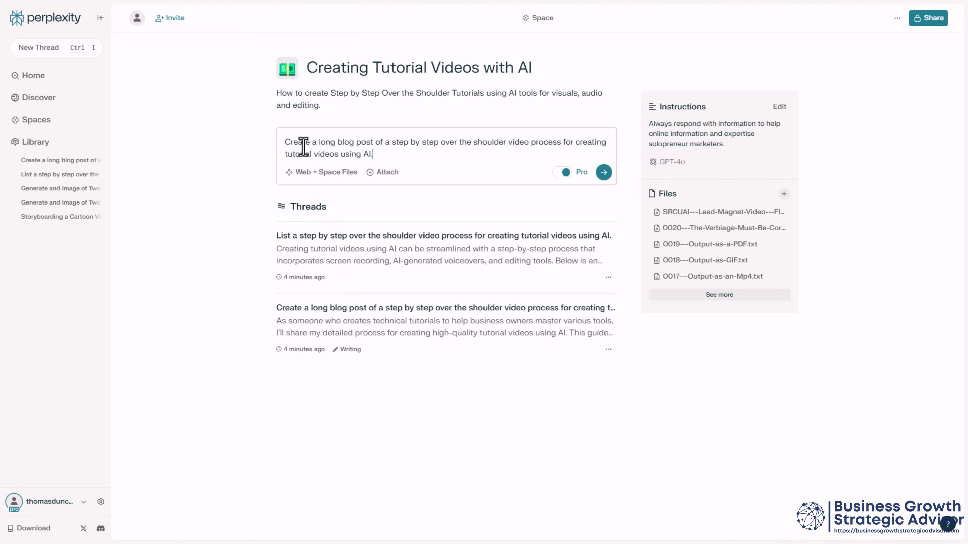
click(320, 177)
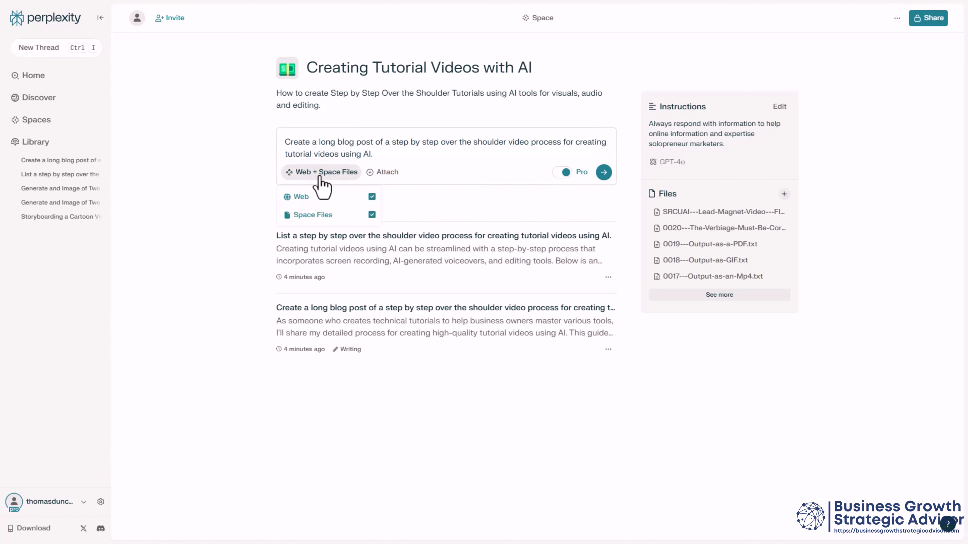
click(370, 197)
click(425, 215)
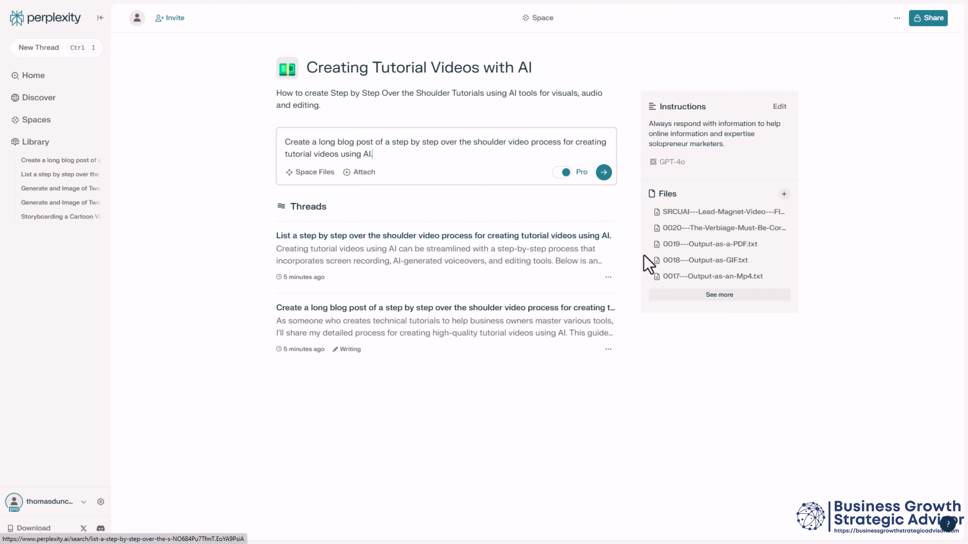
click(604, 172)
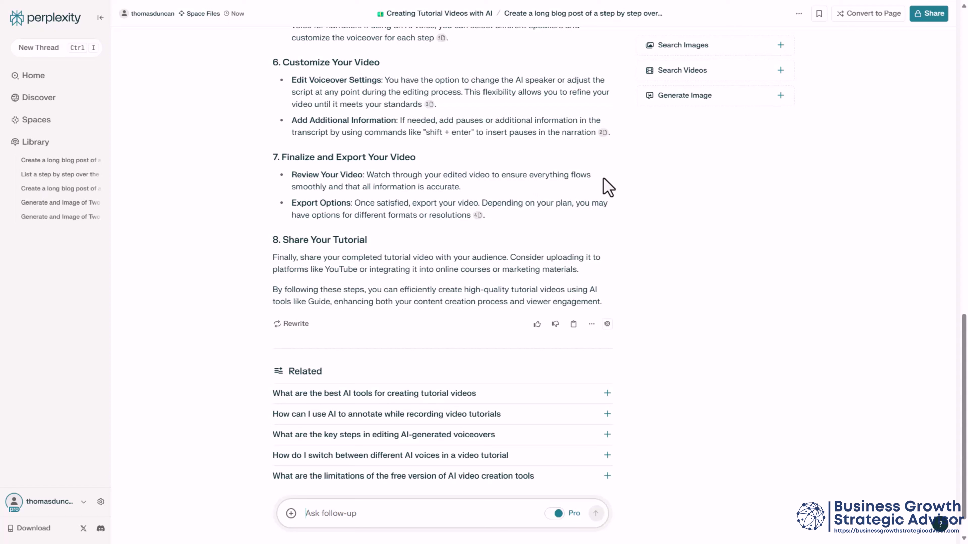
Send a follow-up that the application is spelled Guidde at Guidde.com and ask for a rewrite based on this fact
text(The application is spelled Guidde at Guidde.com  Please rewrite based on this fact.)
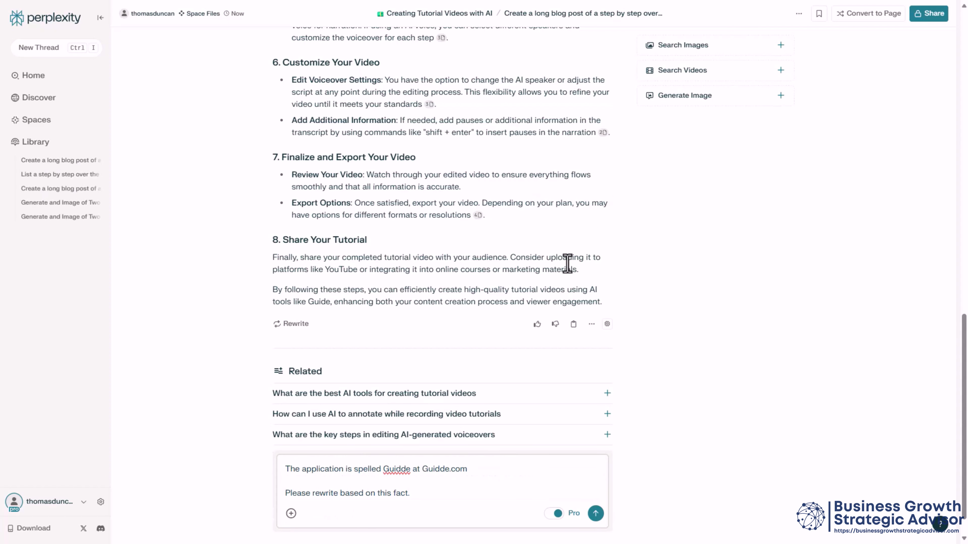
click(593, 518)
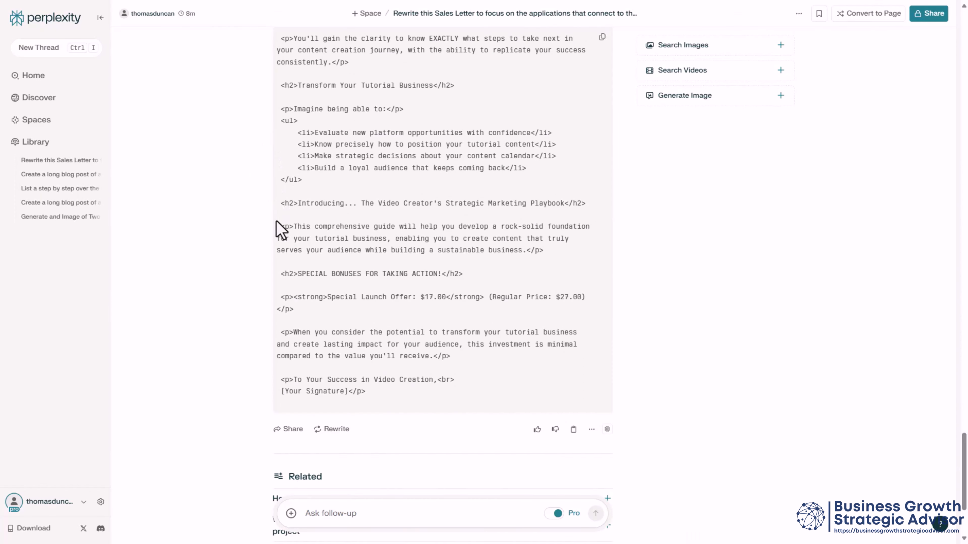
Switch the account to Incognito mode and go to the Home page
click(84, 504)
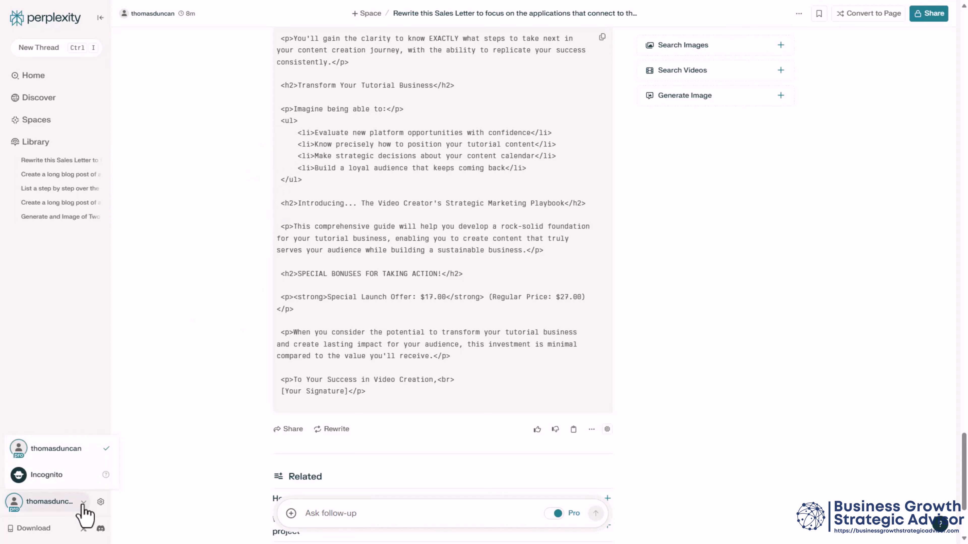
click(56, 480)
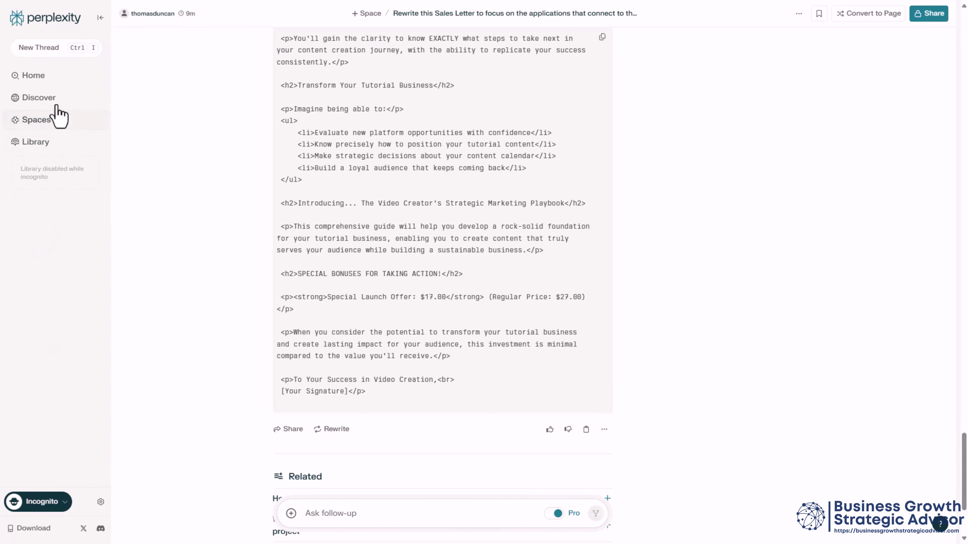
click(34, 75)
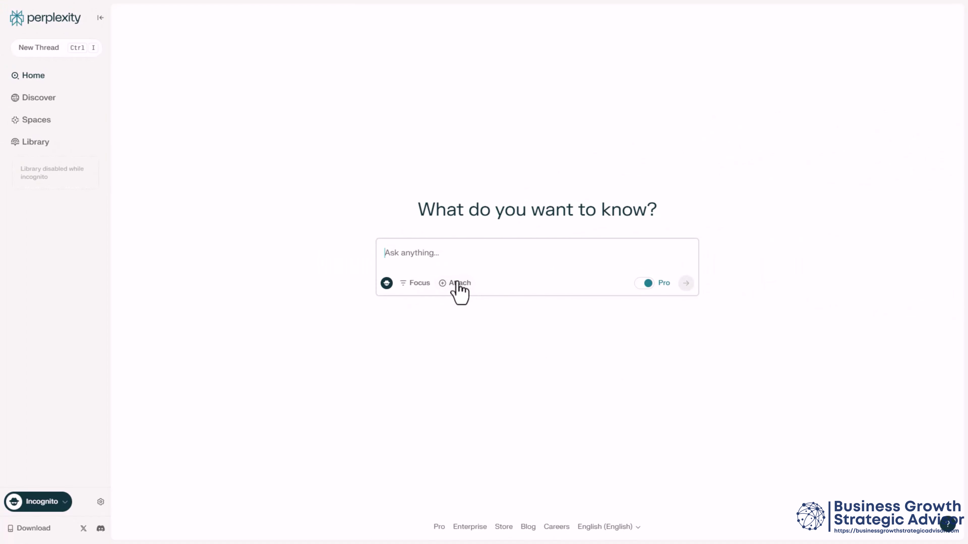
In Writing focus, request a long blog post on how guidde.com can be used to create effective video tutorials, and rewrite the answer with Grok-2
click(421, 284)
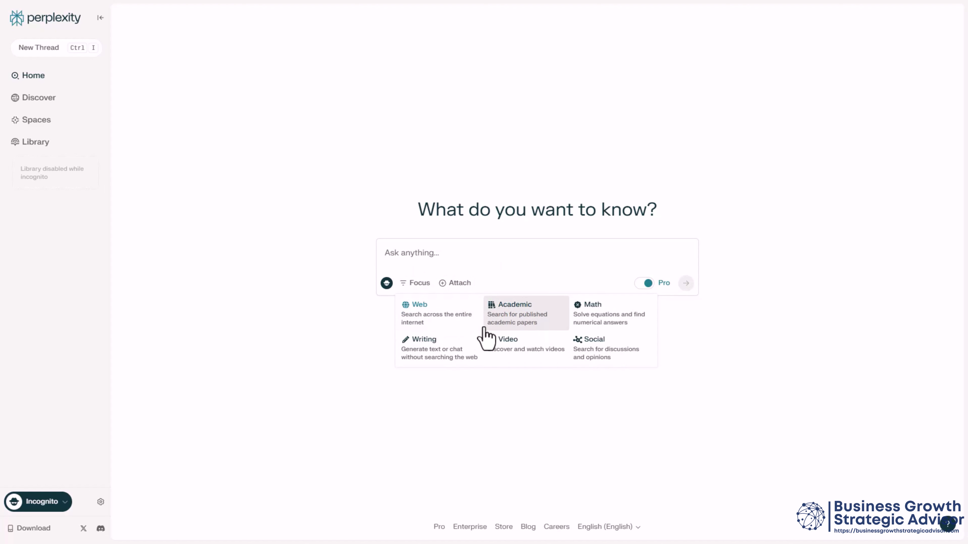
click(442, 362)
text(Write a long blog post on how guidde.com can be used to create effective video tutorials.)
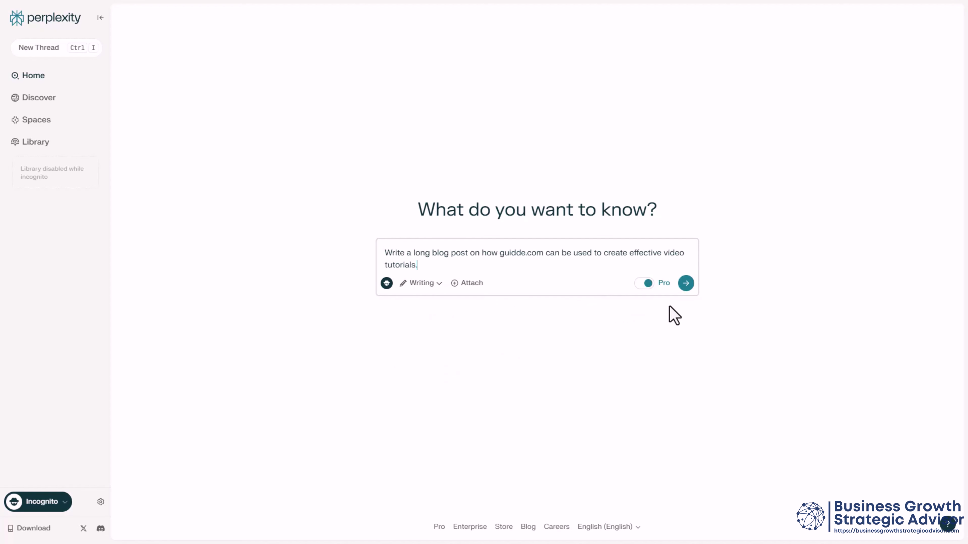
click(685, 288)
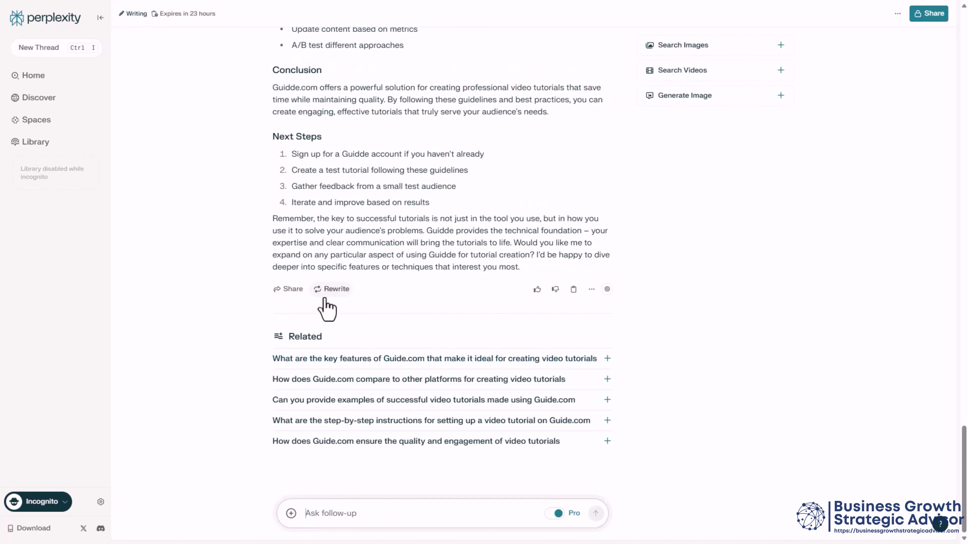
click(335, 297)
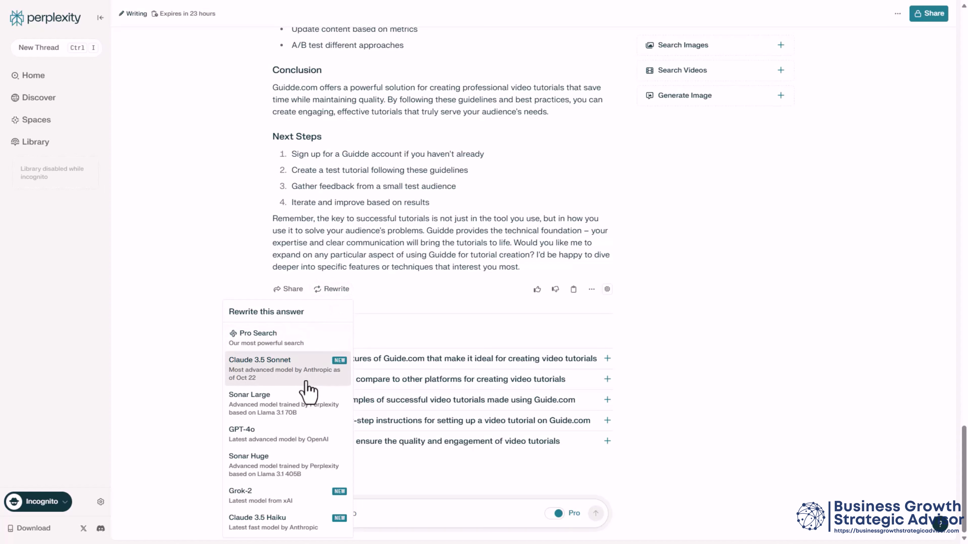
click(281, 507)
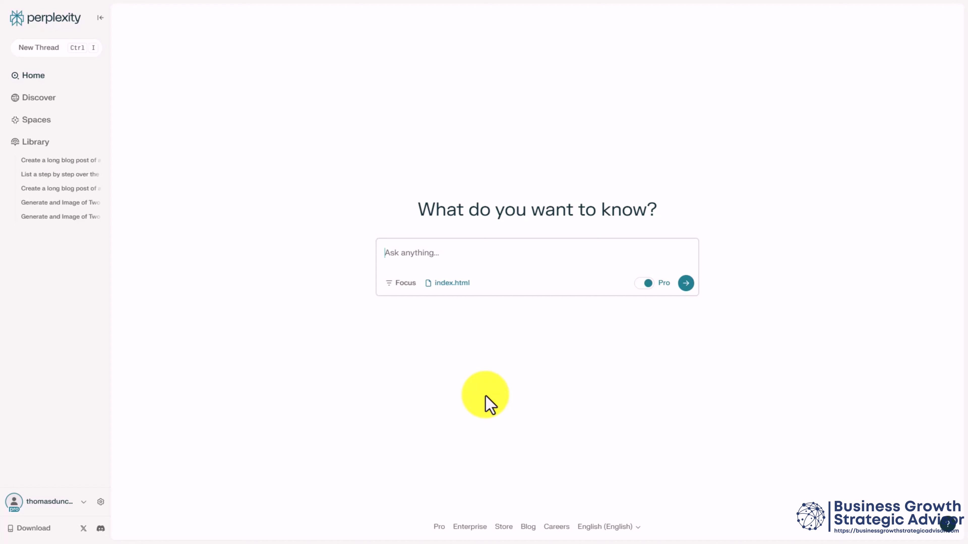
Request a rewrite of the index.html sales letter about video tutorial applications for video creators, output for cutting and pasting into the HTML file
text(Rewrite this Sales Letter to focus on the applications that connect to the creation of video tutorials for an audience of video creators.  Output the content for me to select all then cut and paste into the html file.)
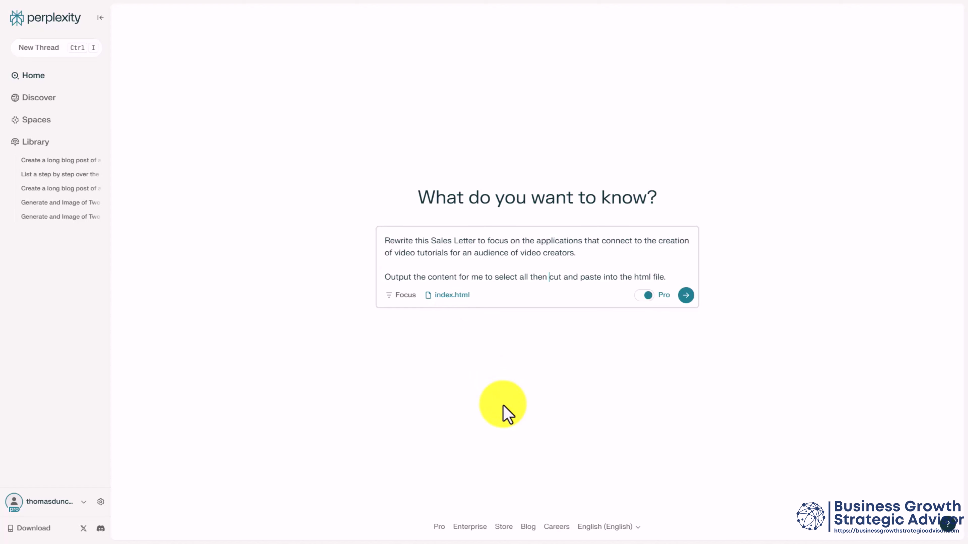
click(686, 296)
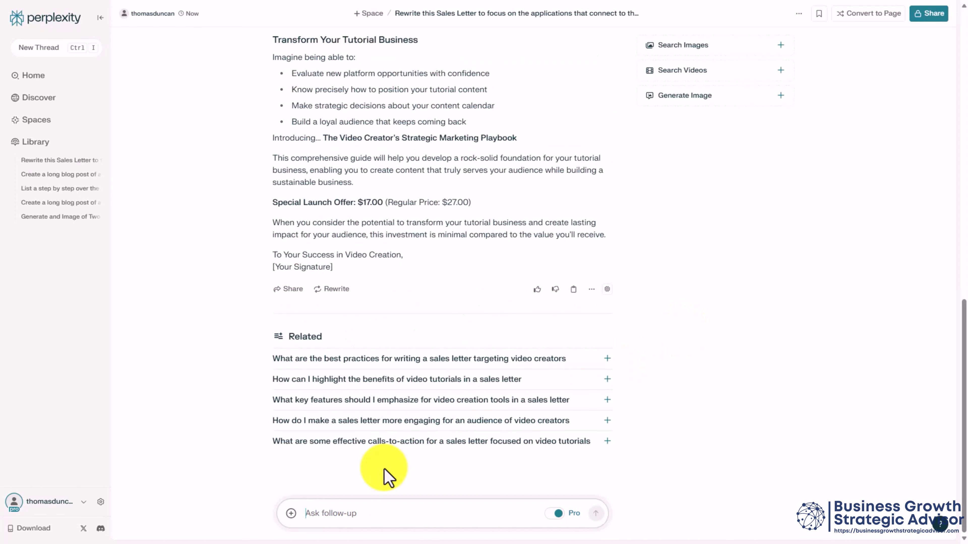
Start a follow-up message in the sales letter thread
click(364, 517)
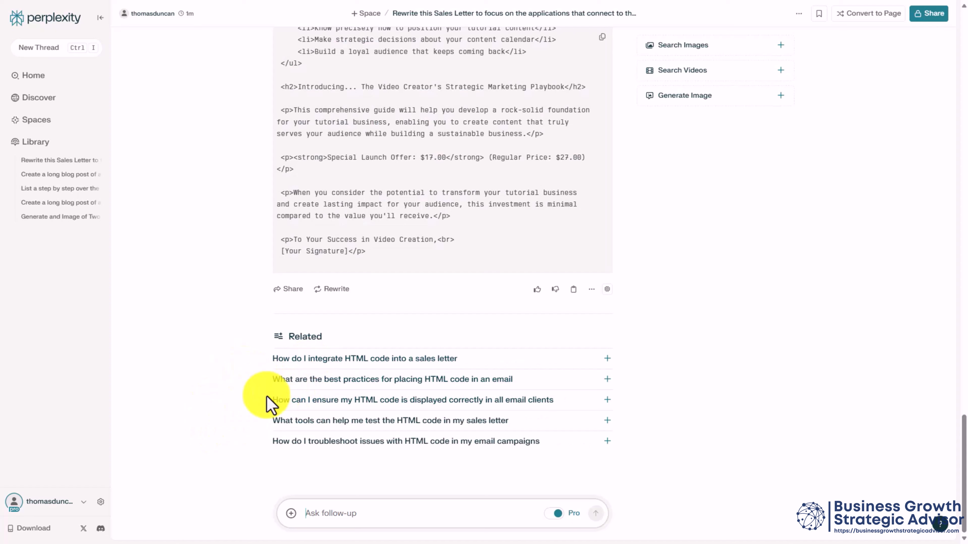
click(360, 513)
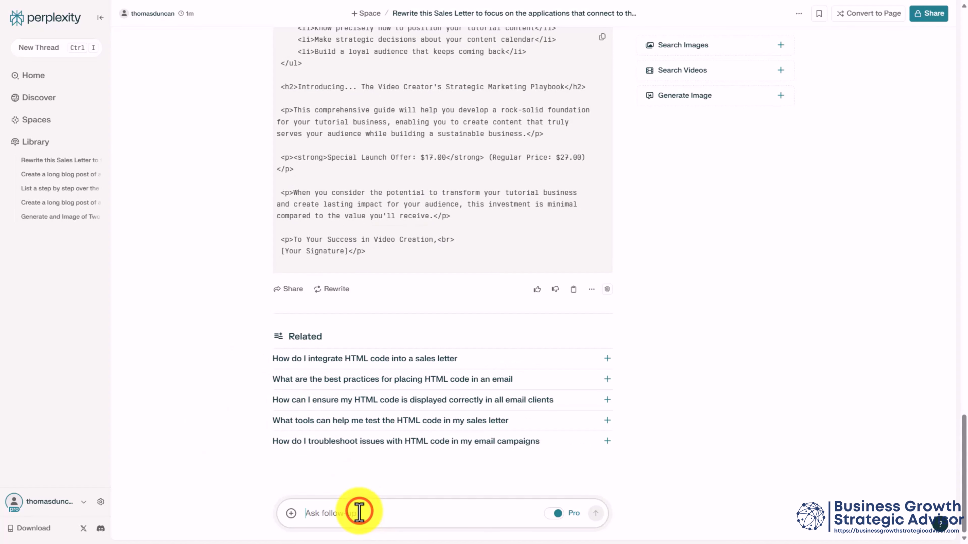